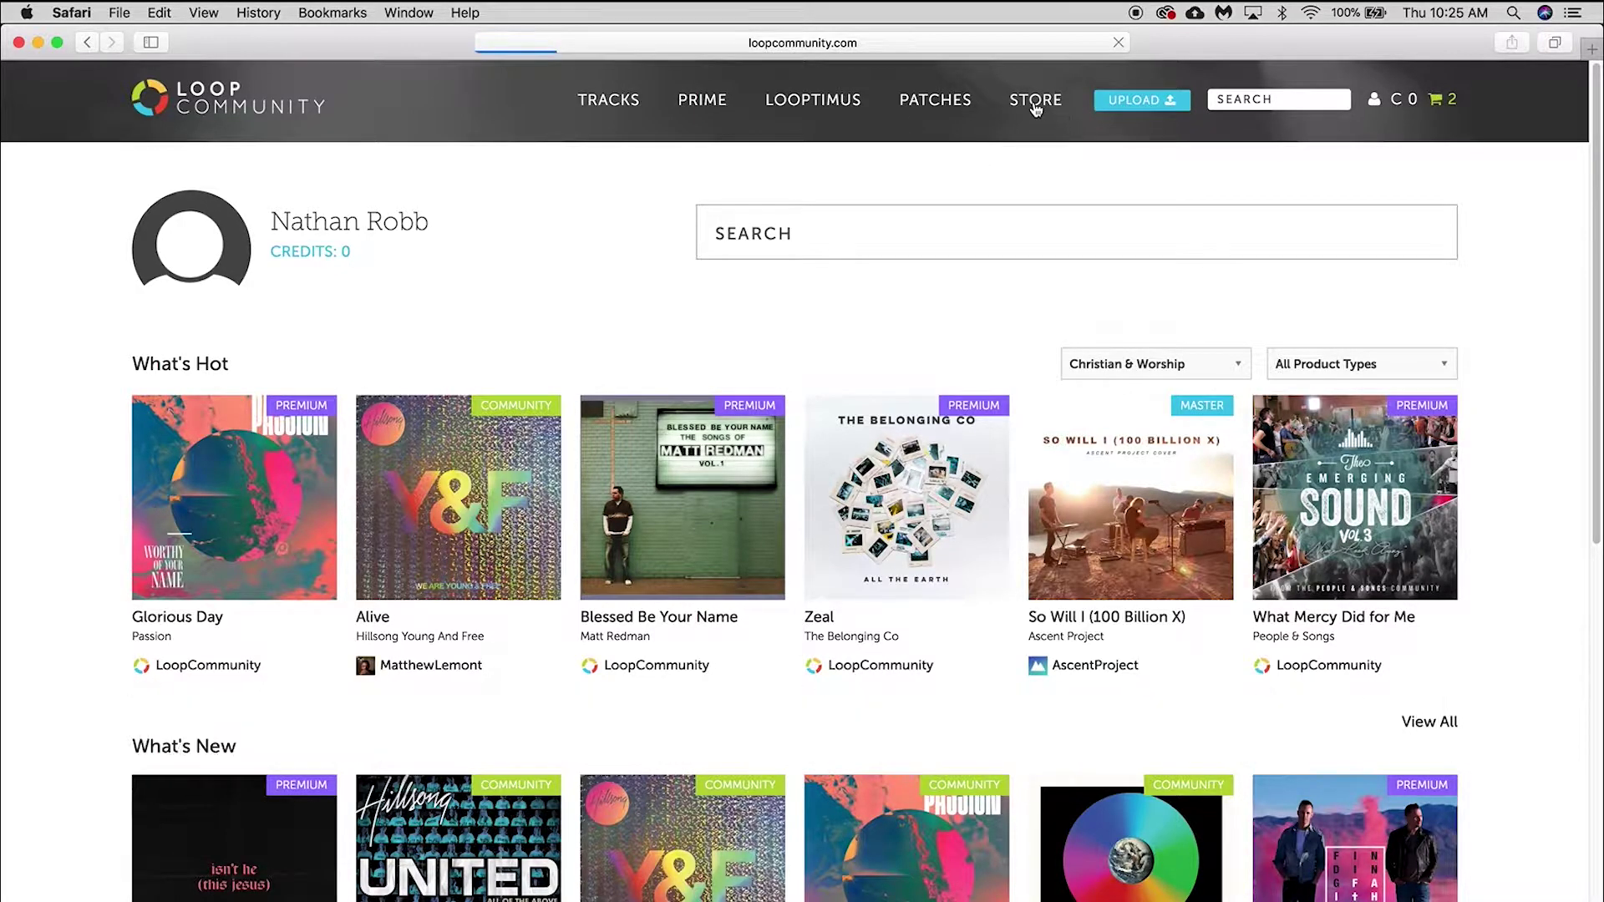
# Open the account's orders and files page and look through the purchased tracks available for download
pyautogui.click(1374, 102)
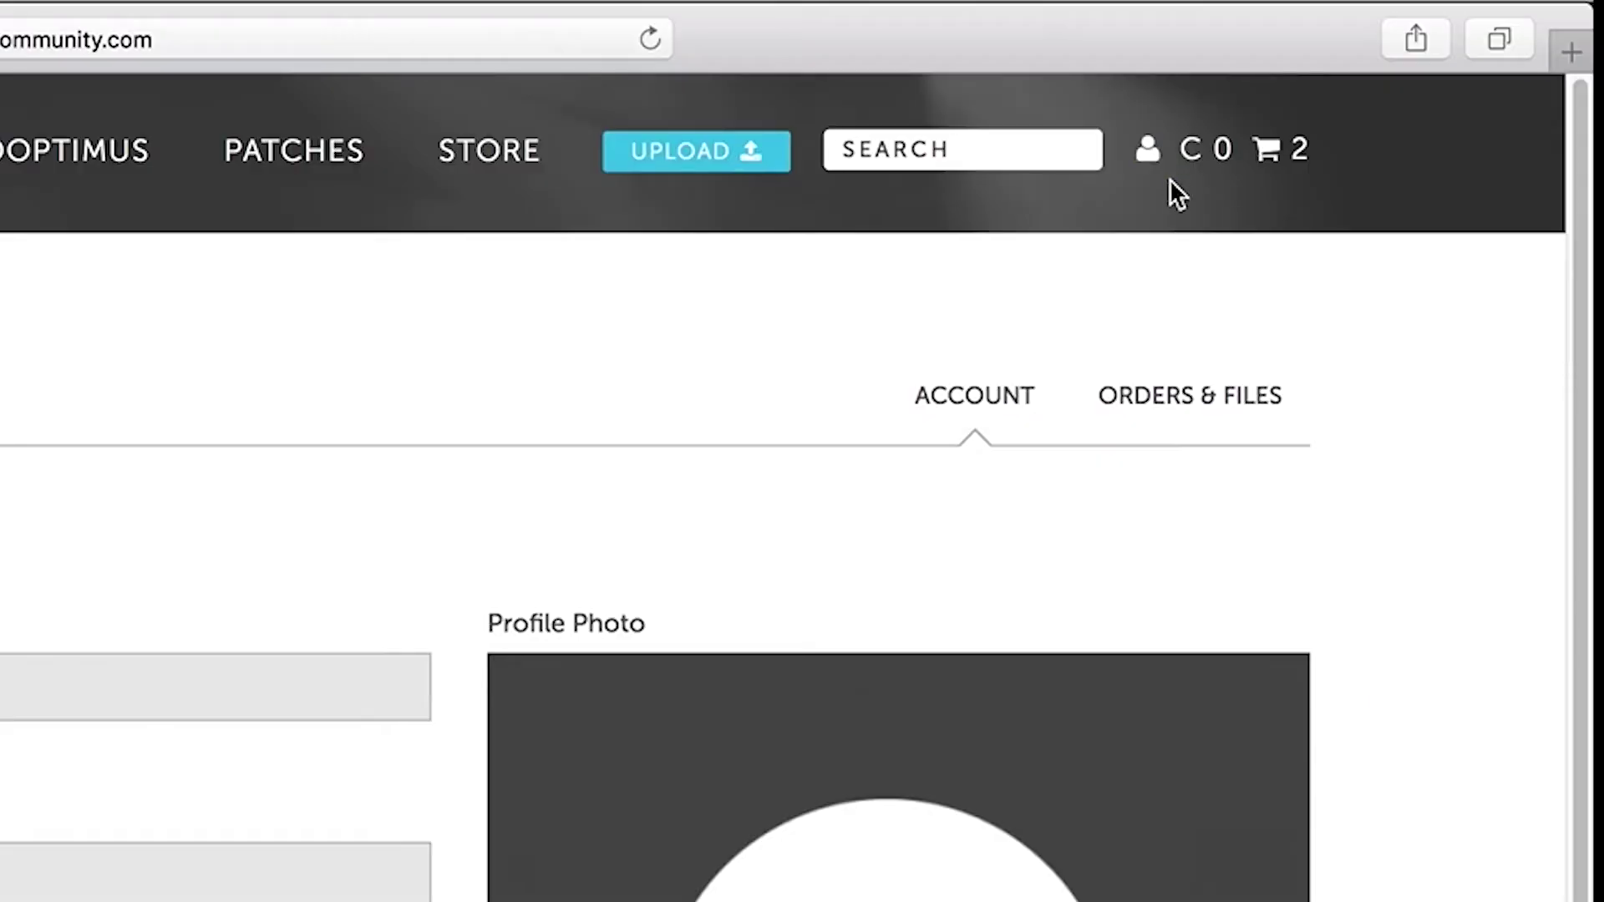
pyautogui.click(1397, 226)
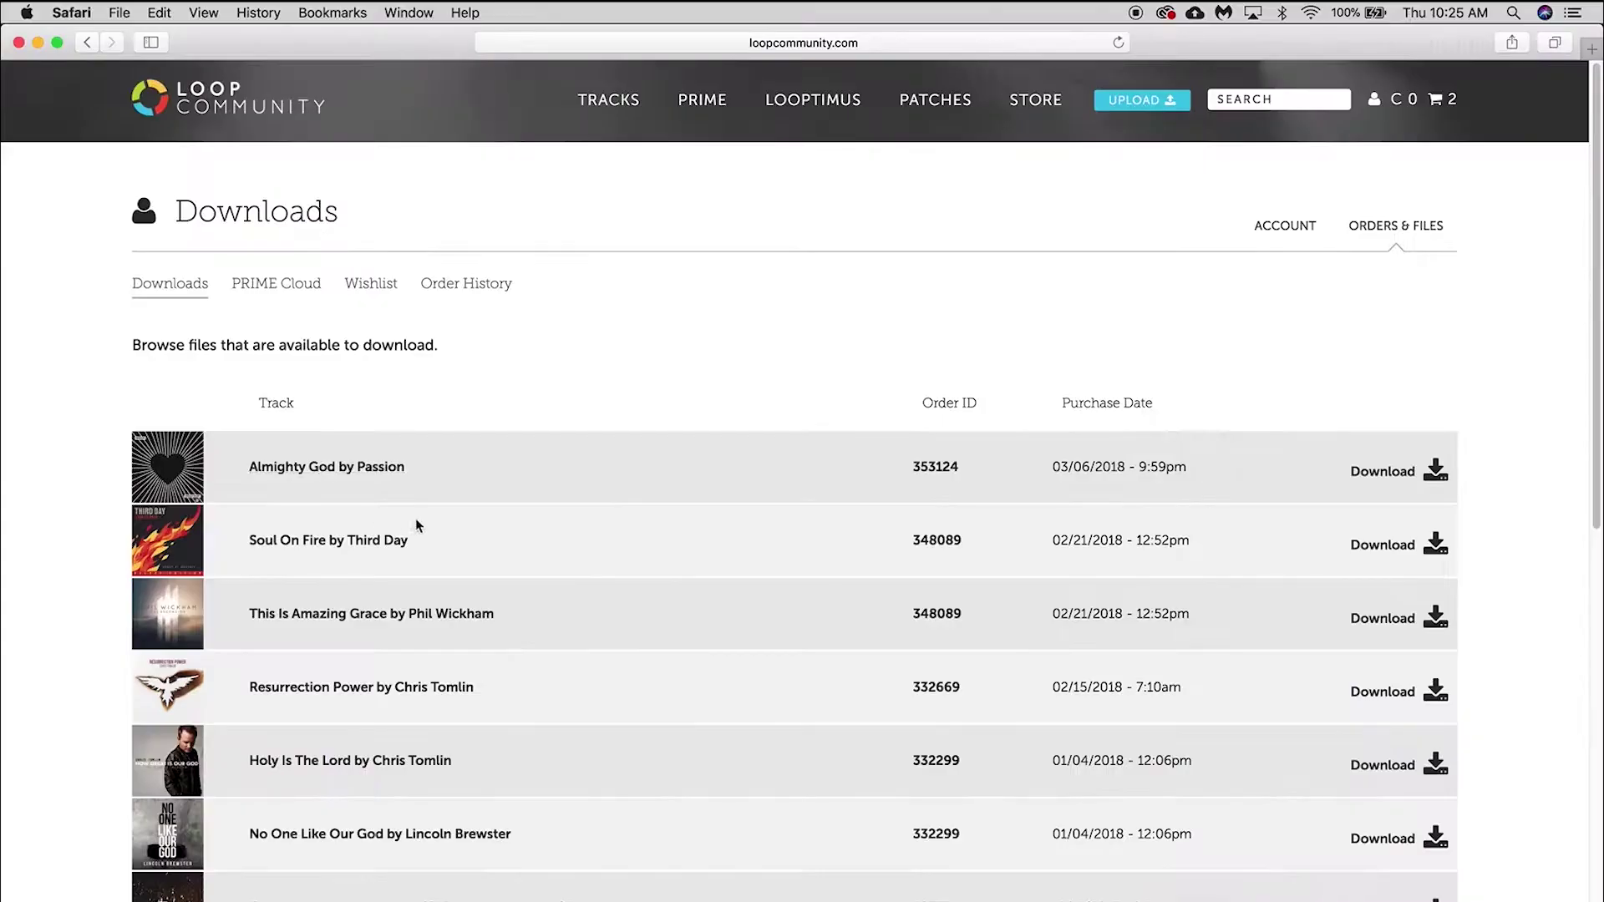
pyautogui.scroll(-10, 415, 522)
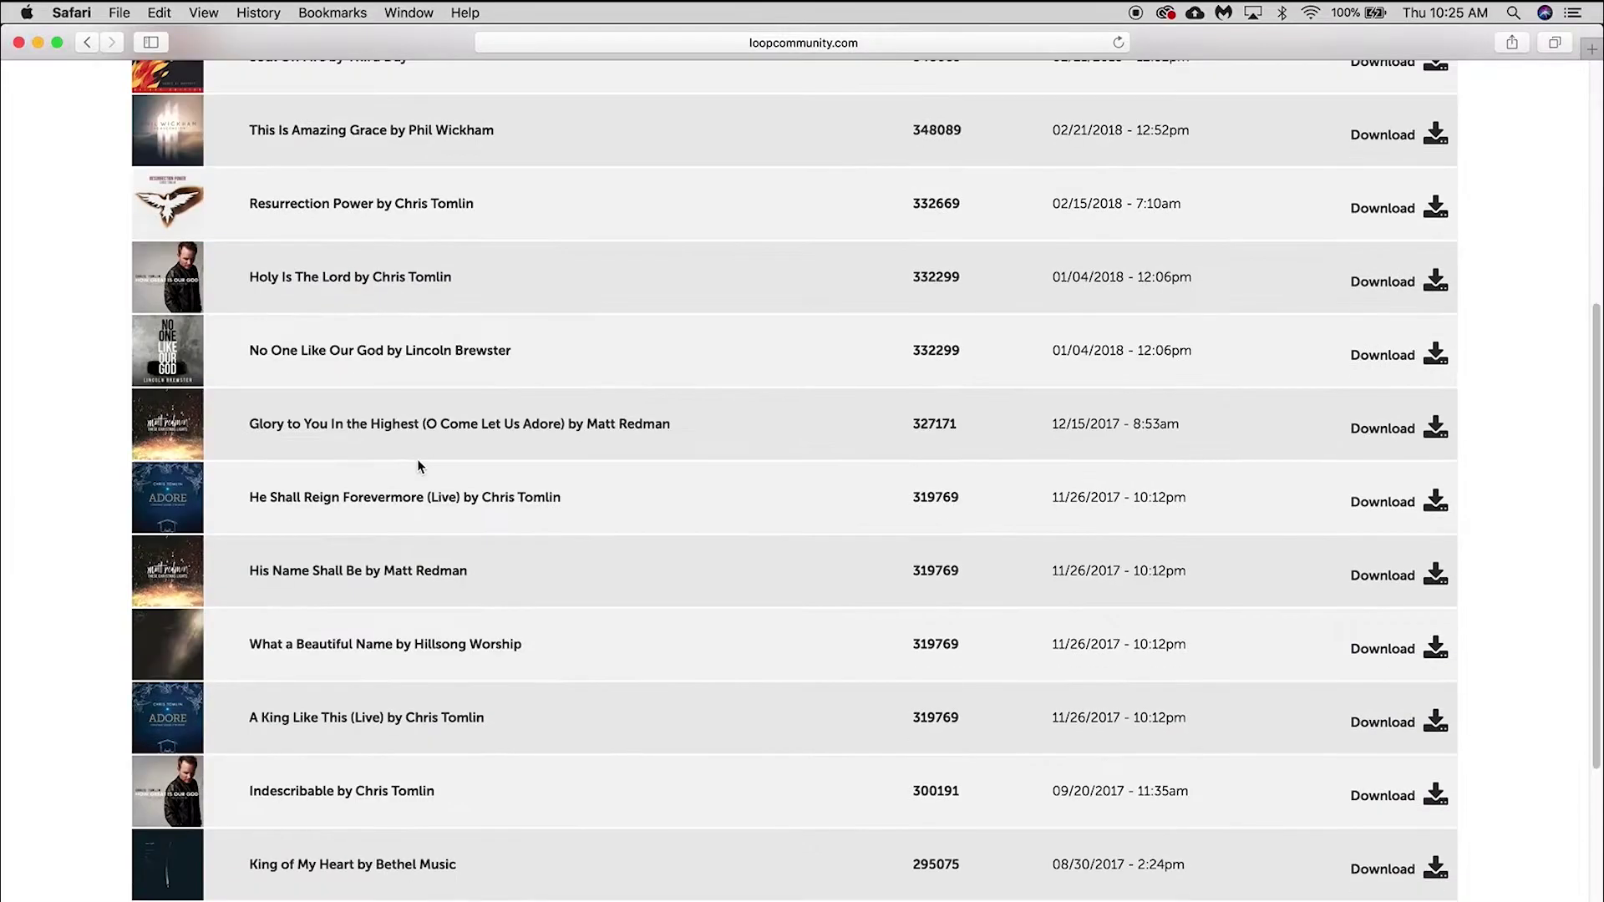
pyautogui.scroll(10, 292, 462)
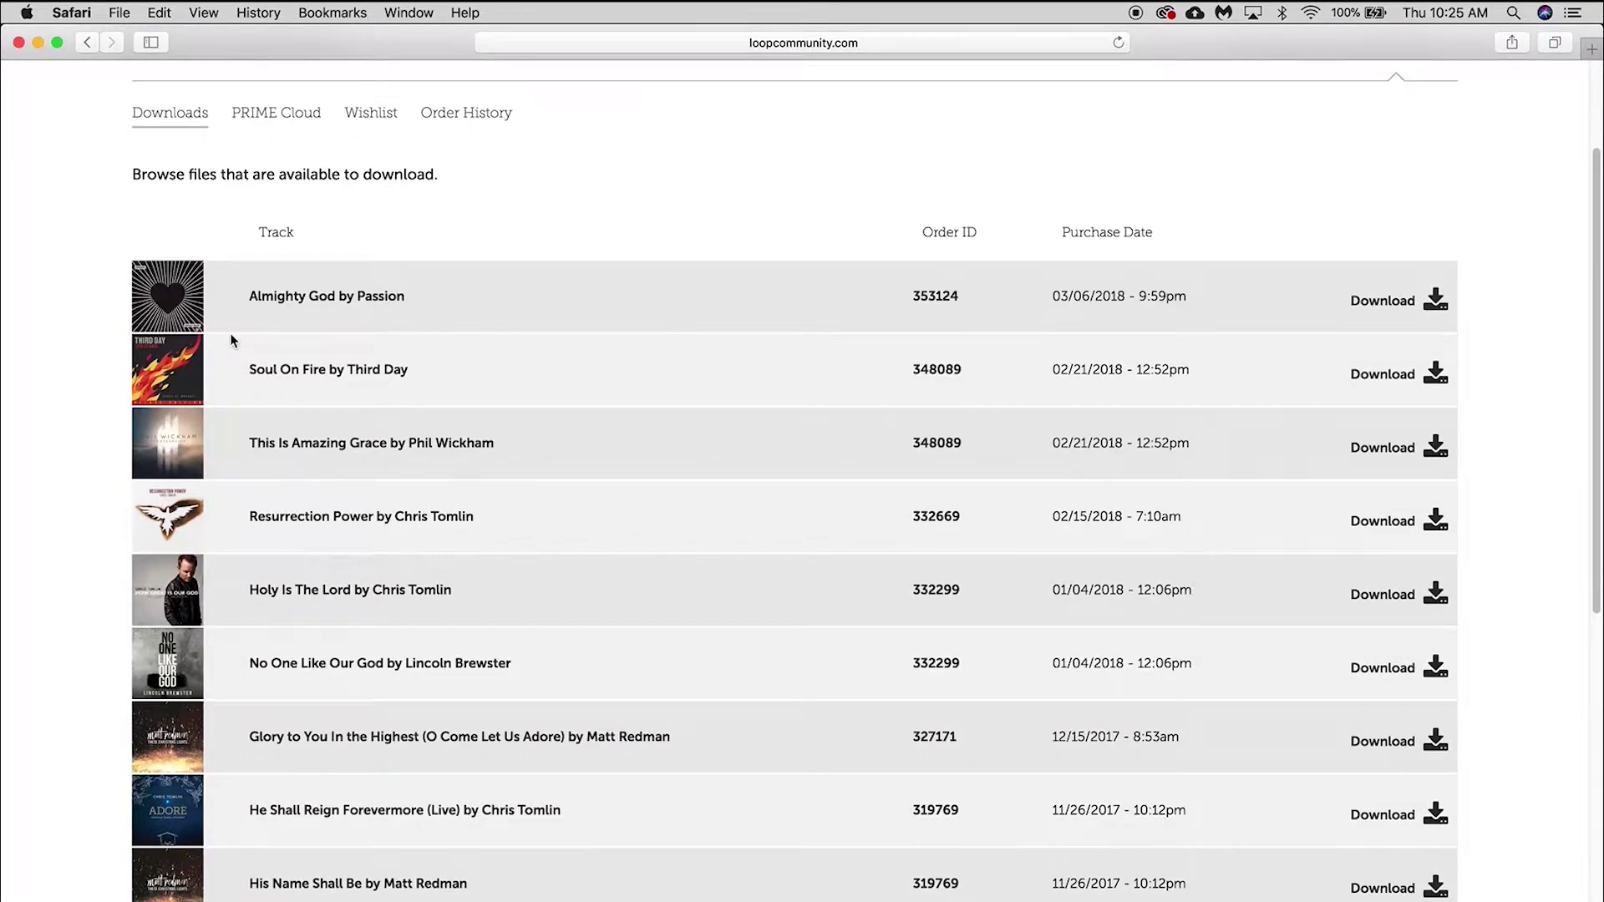
pyautogui.scroll(3, 228, 519)
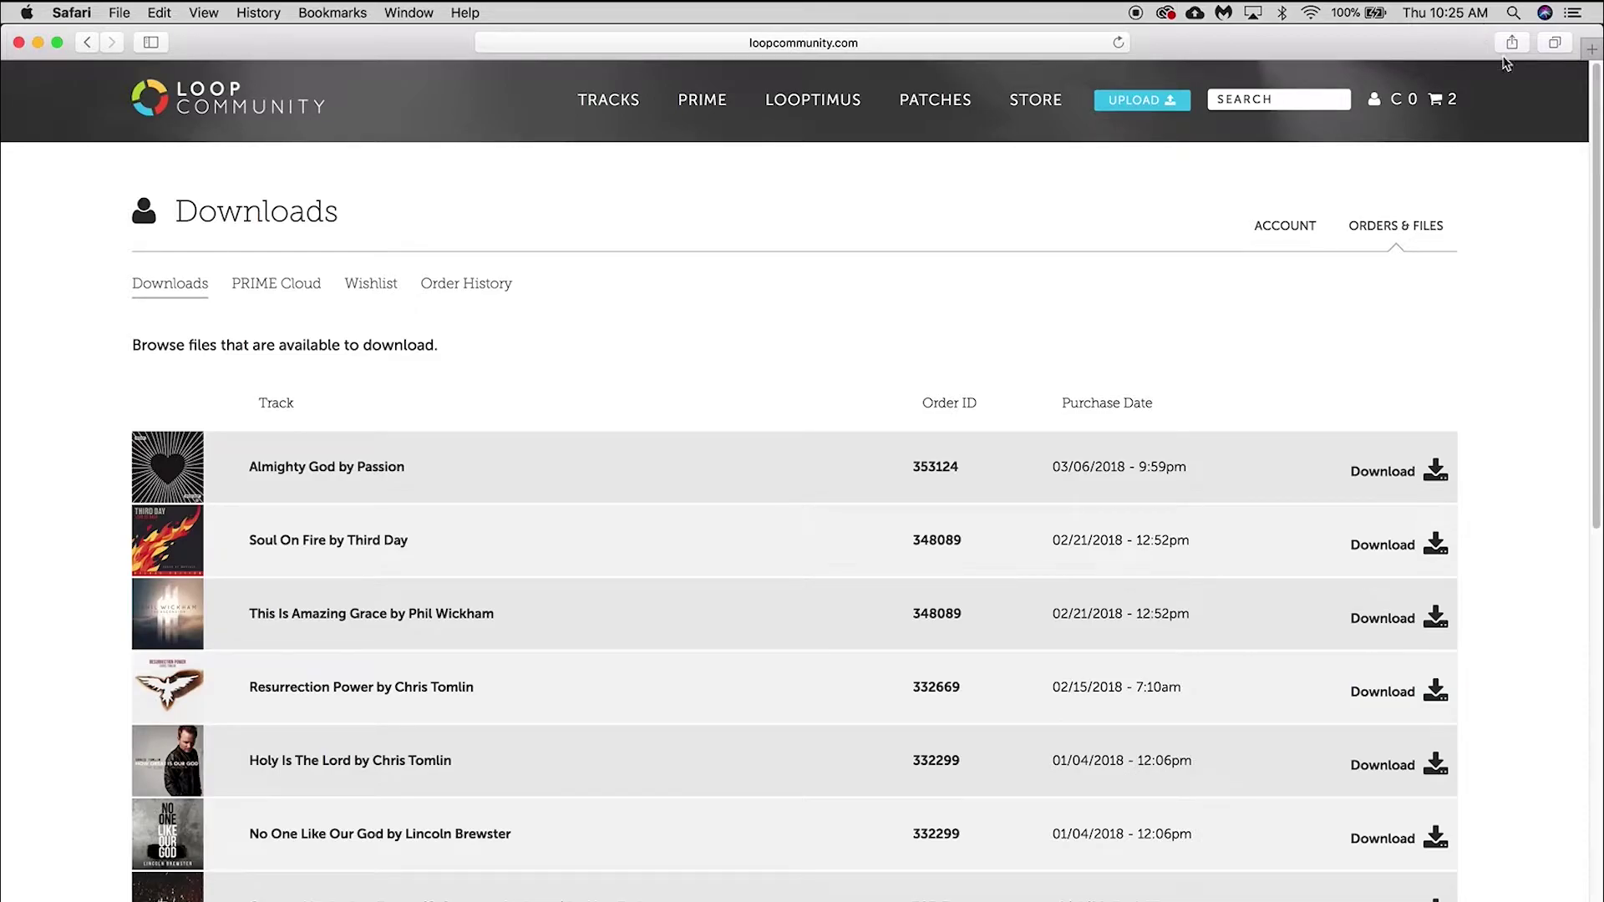
# Minimize Safari and locate the ALMIGHTYGOD_78_C_MT folder among the Finder downloads
pyautogui.click(39, 43)
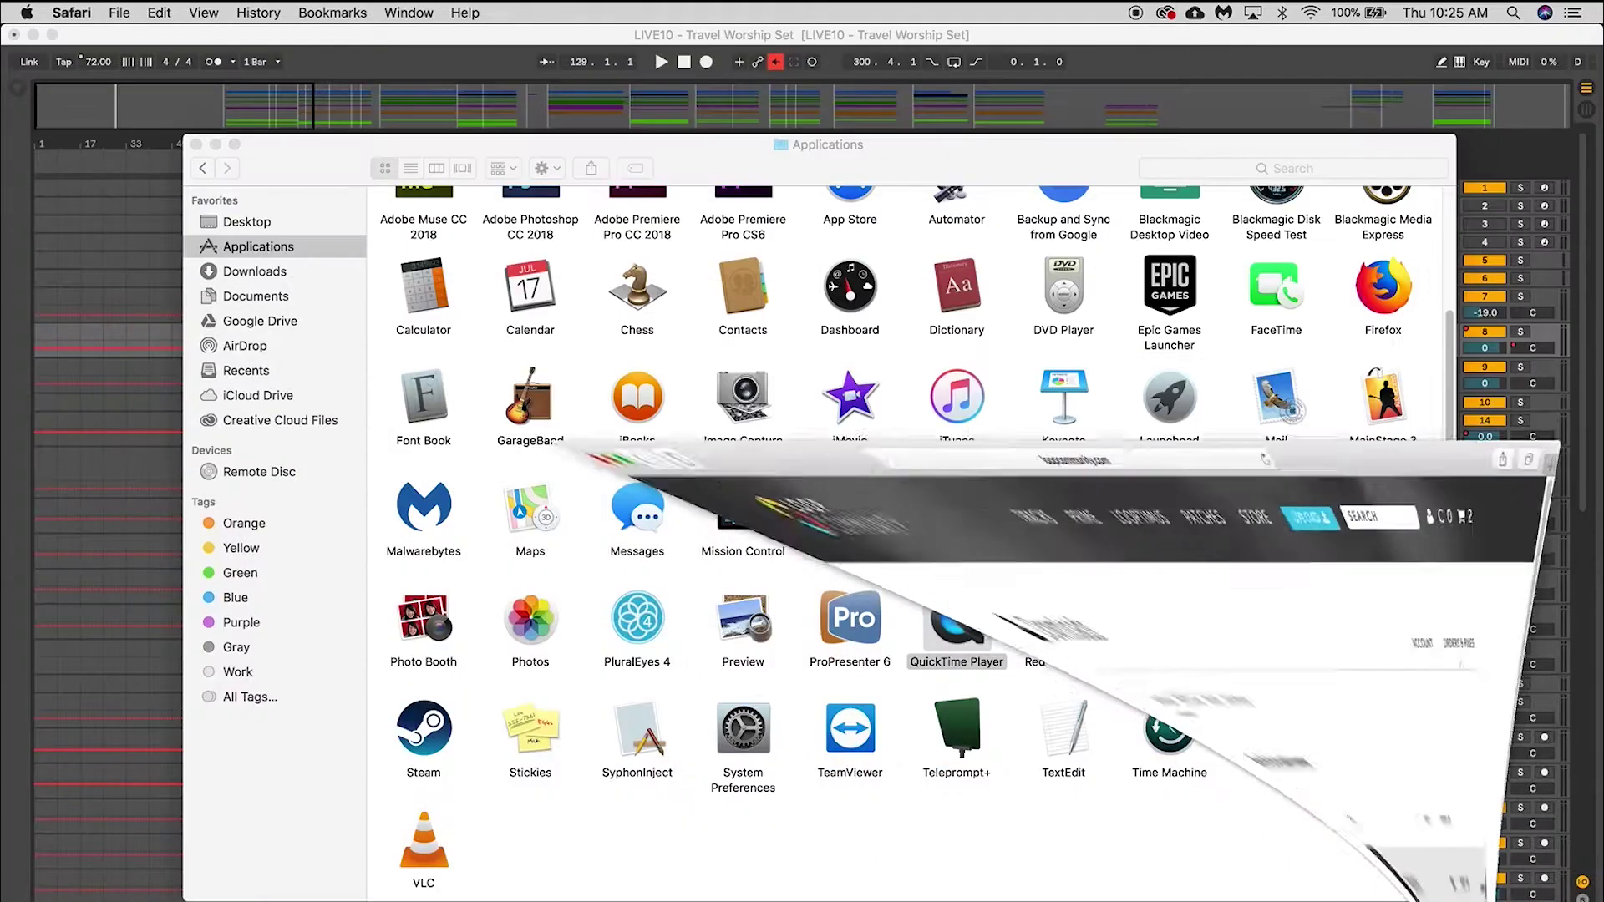
pyautogui.click(256, 272)
pyautogui.scroll(6, 551, 579)
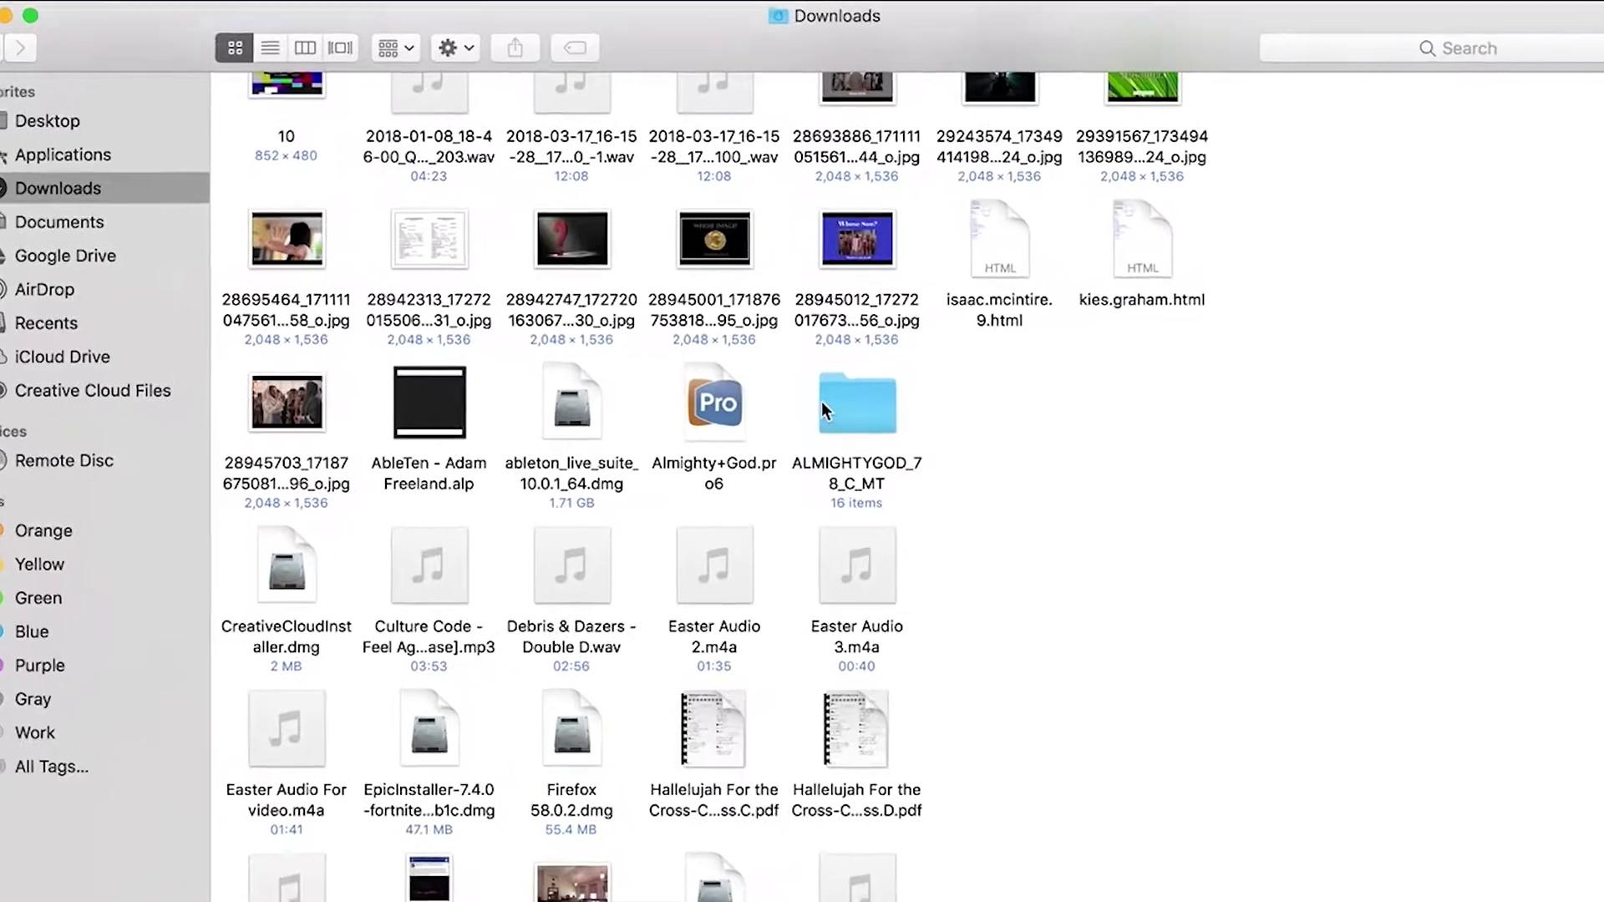
pyautogui.click(849, 424)
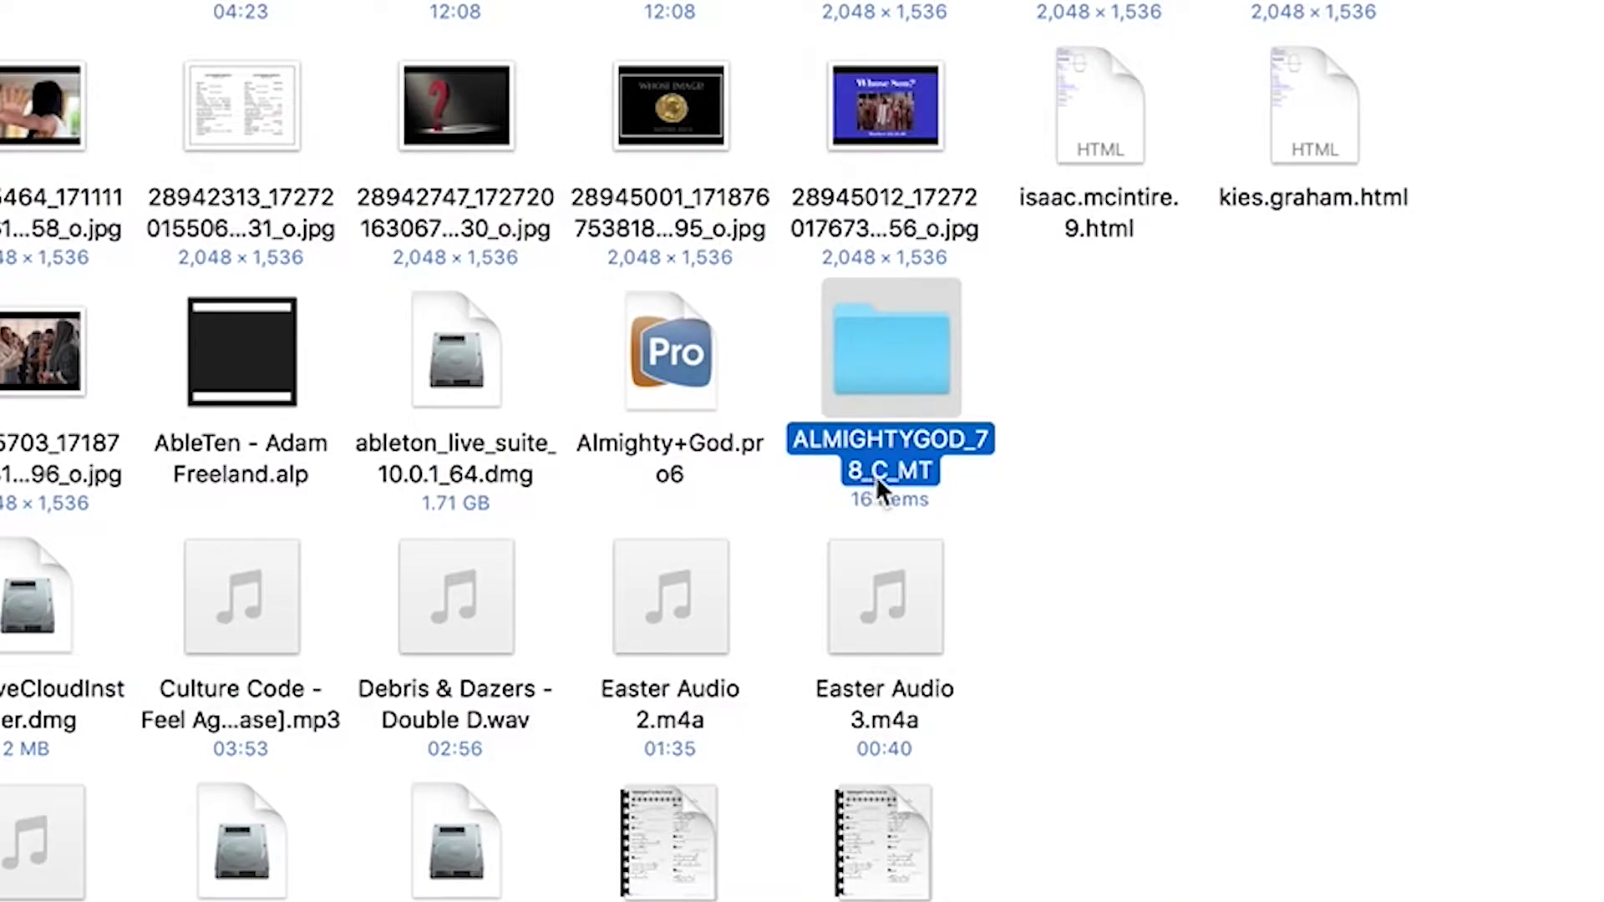
pyautogui.click(974, 393)
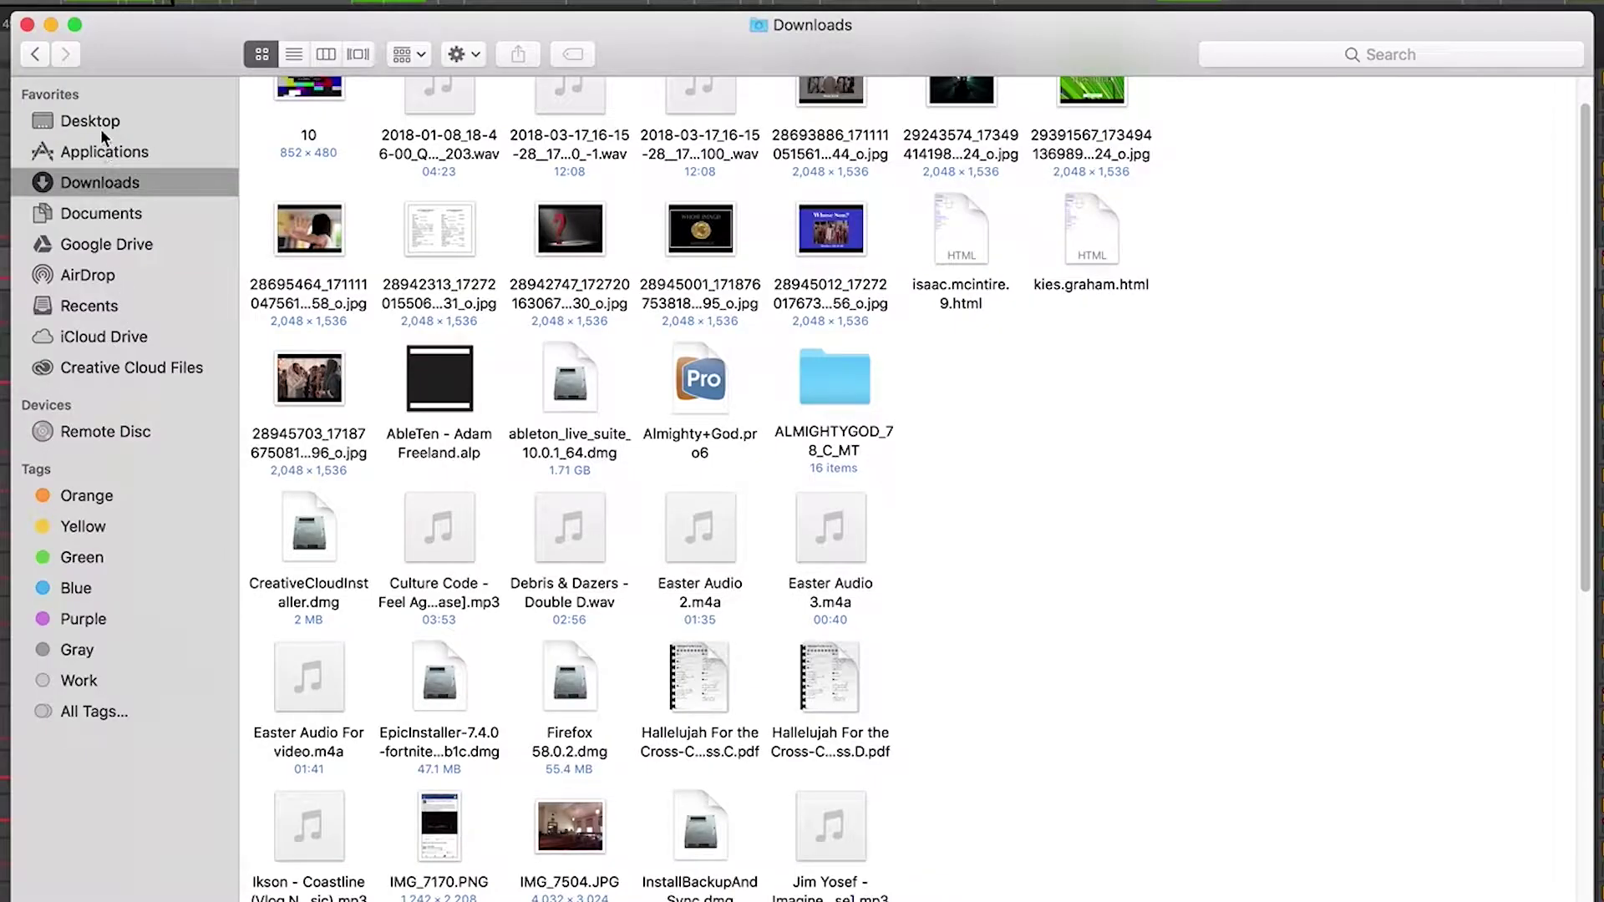
# Open the Desktop in a new Finder tab and navigate through Worship Essentials and Music to the Stem Tracks folder
pyautogui.rightClick(104, 125)
pyautogui.click(106, 132)
pyautogui.click(322, 157)
pyautogui.doubleClick(322, 157)
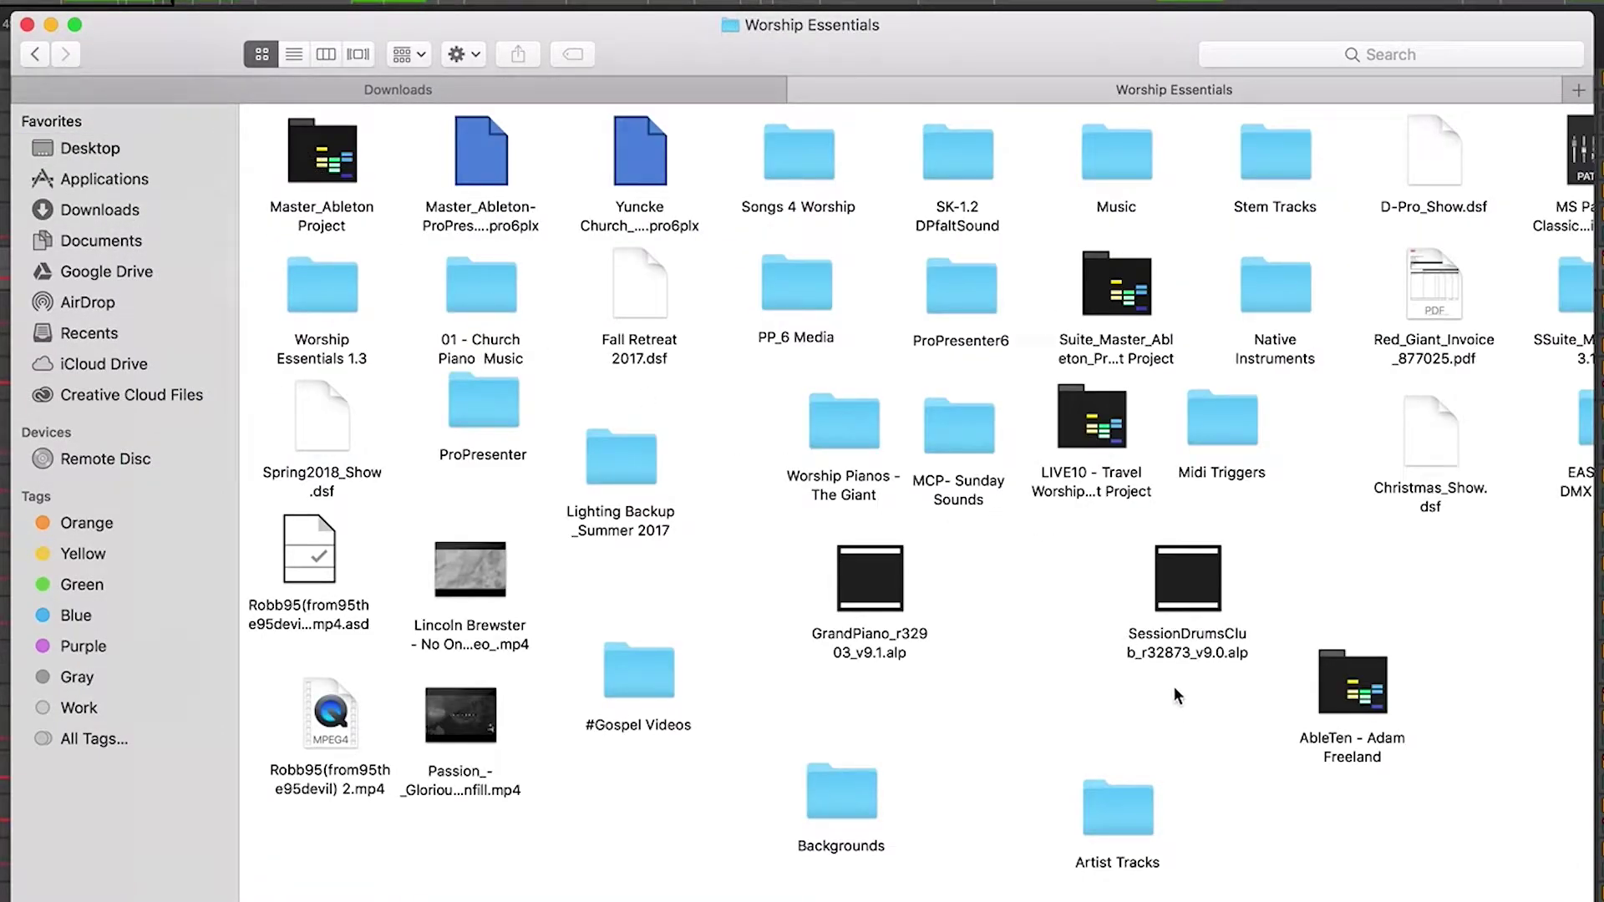
pyautogui.doubleClick(1105, 158)
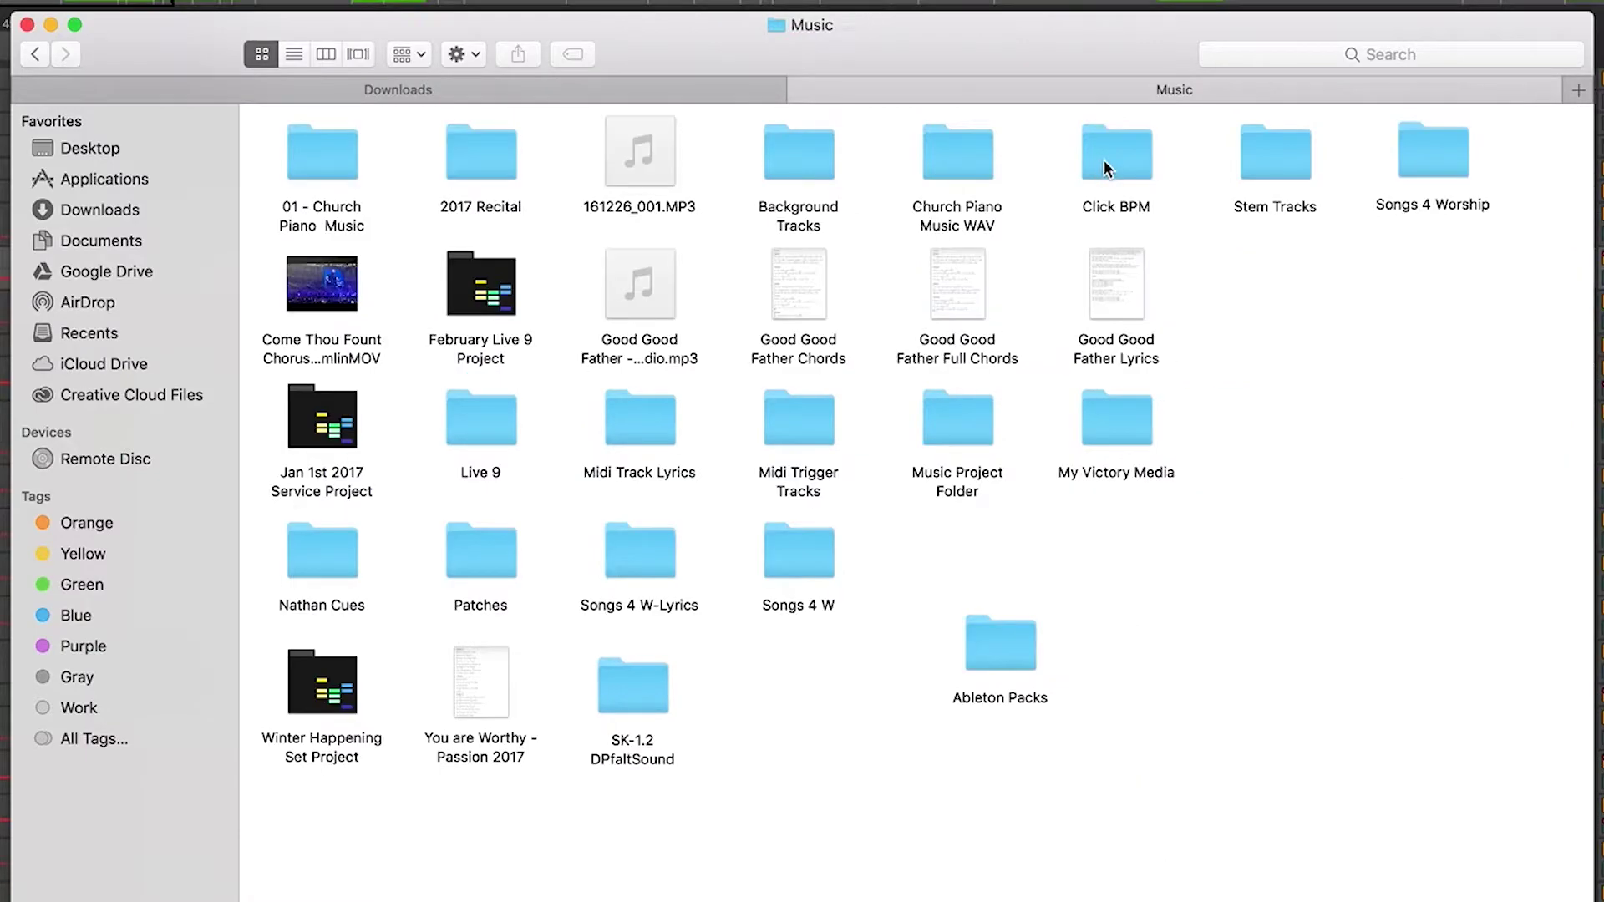
pyautogui.doubleClick(1280, 153)
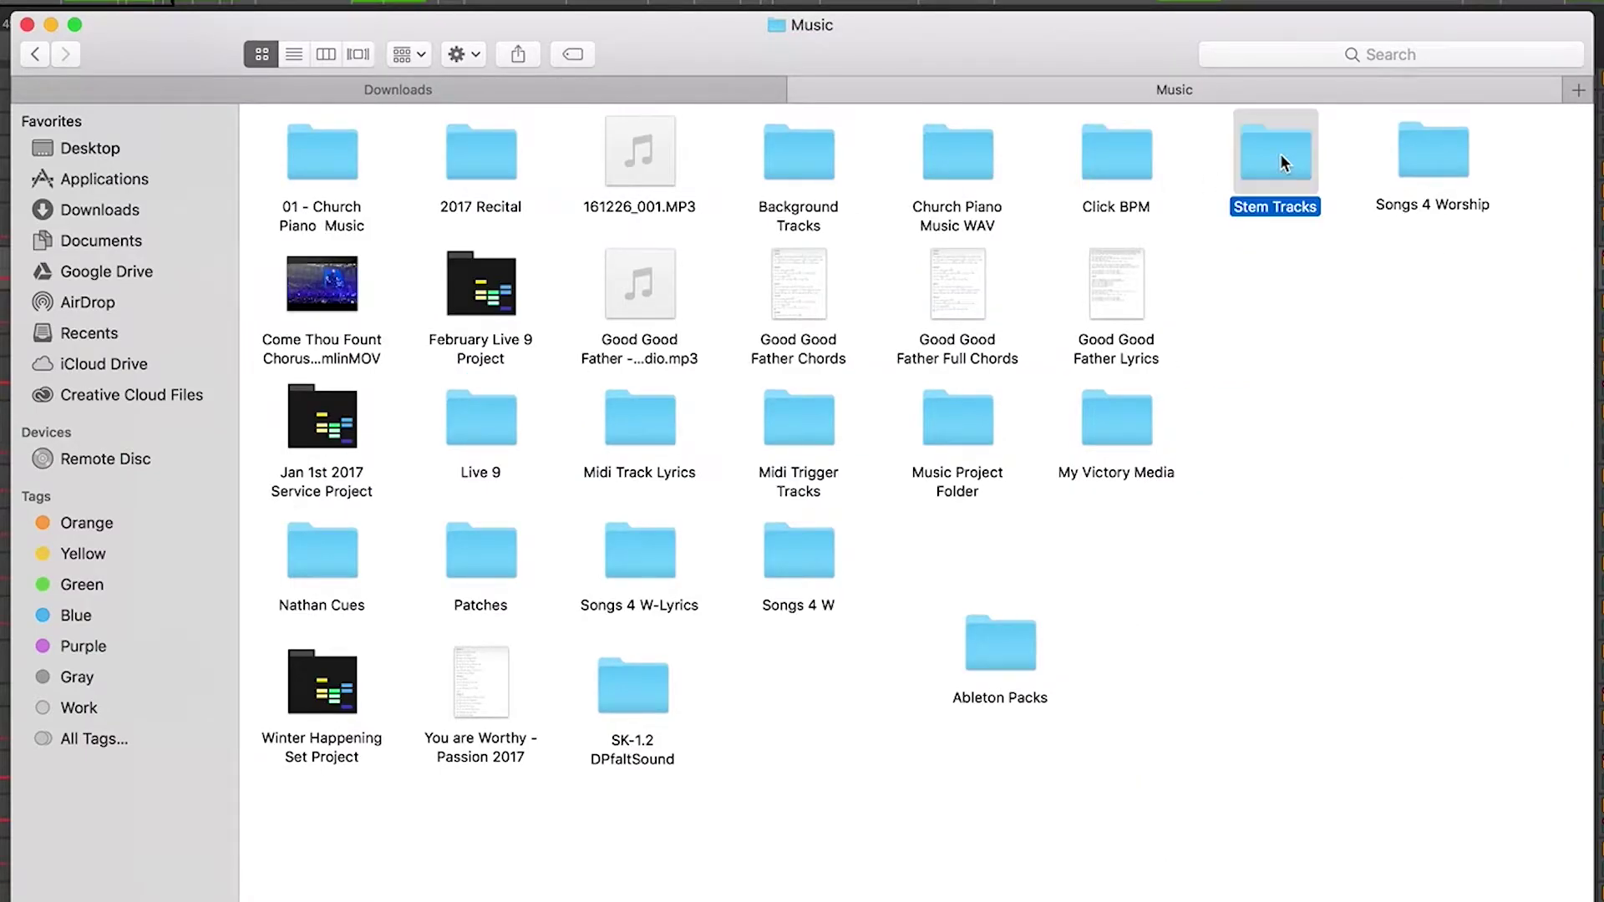
# Locate the ALMIGHTYGOD_78_C_MT folder inside Stem Tracks
pyautogui.scroll(-10, 1141, 347)
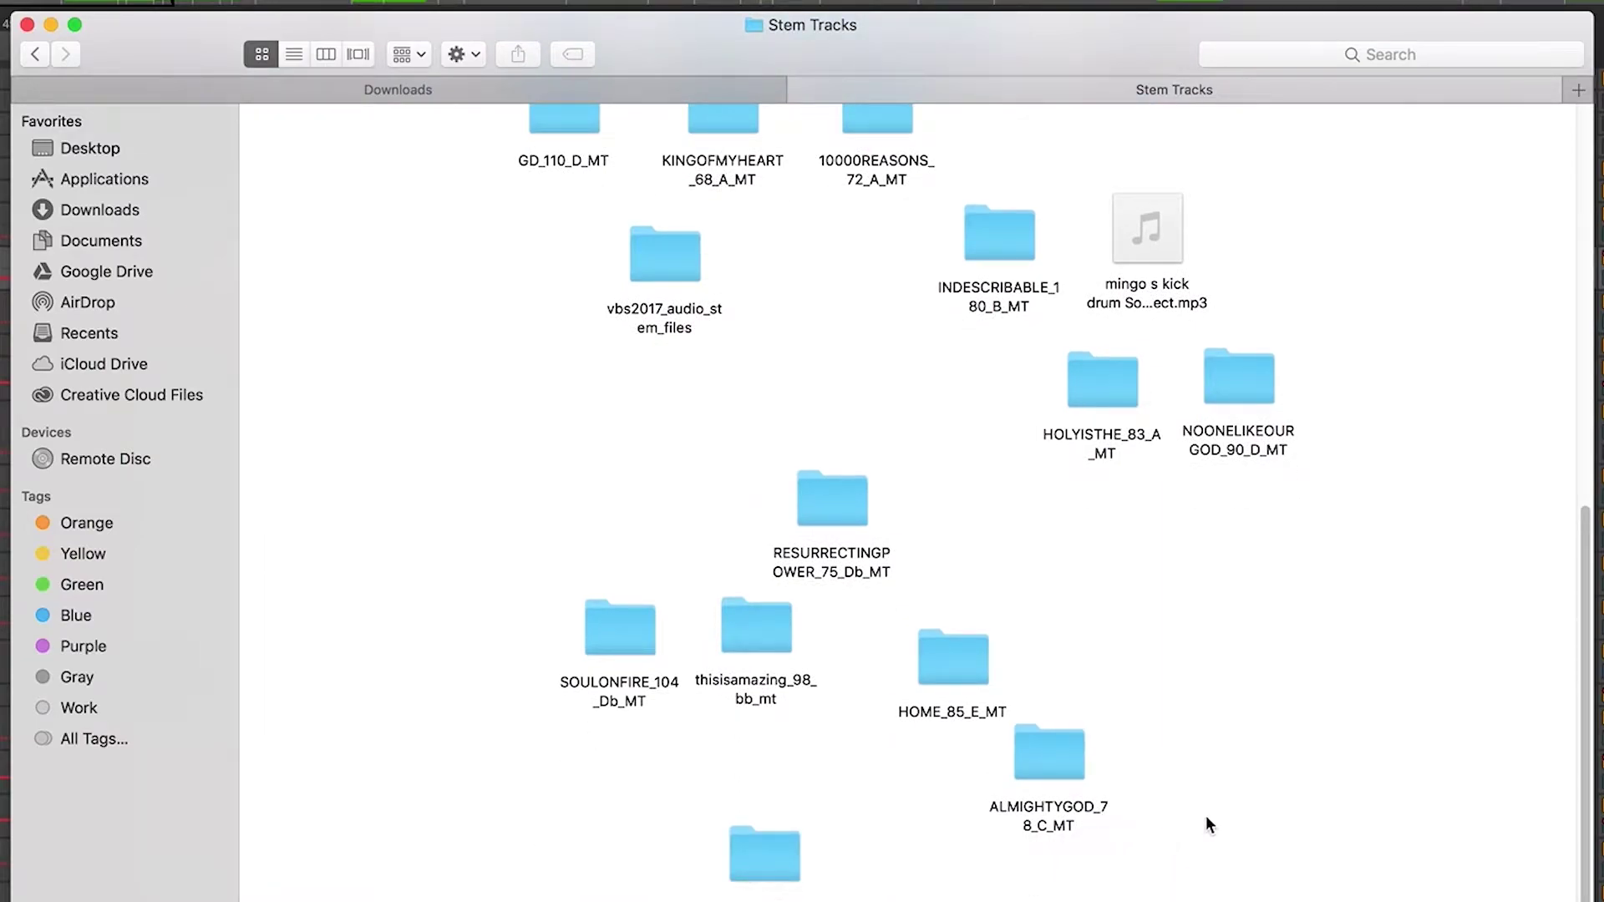
pyautogui.scroll(5, 1228, 789)
pyautogui.scroll(-5, 1224, 783)
pyautogui.click(1078, 777)
pyautogui.click(1136, 769)
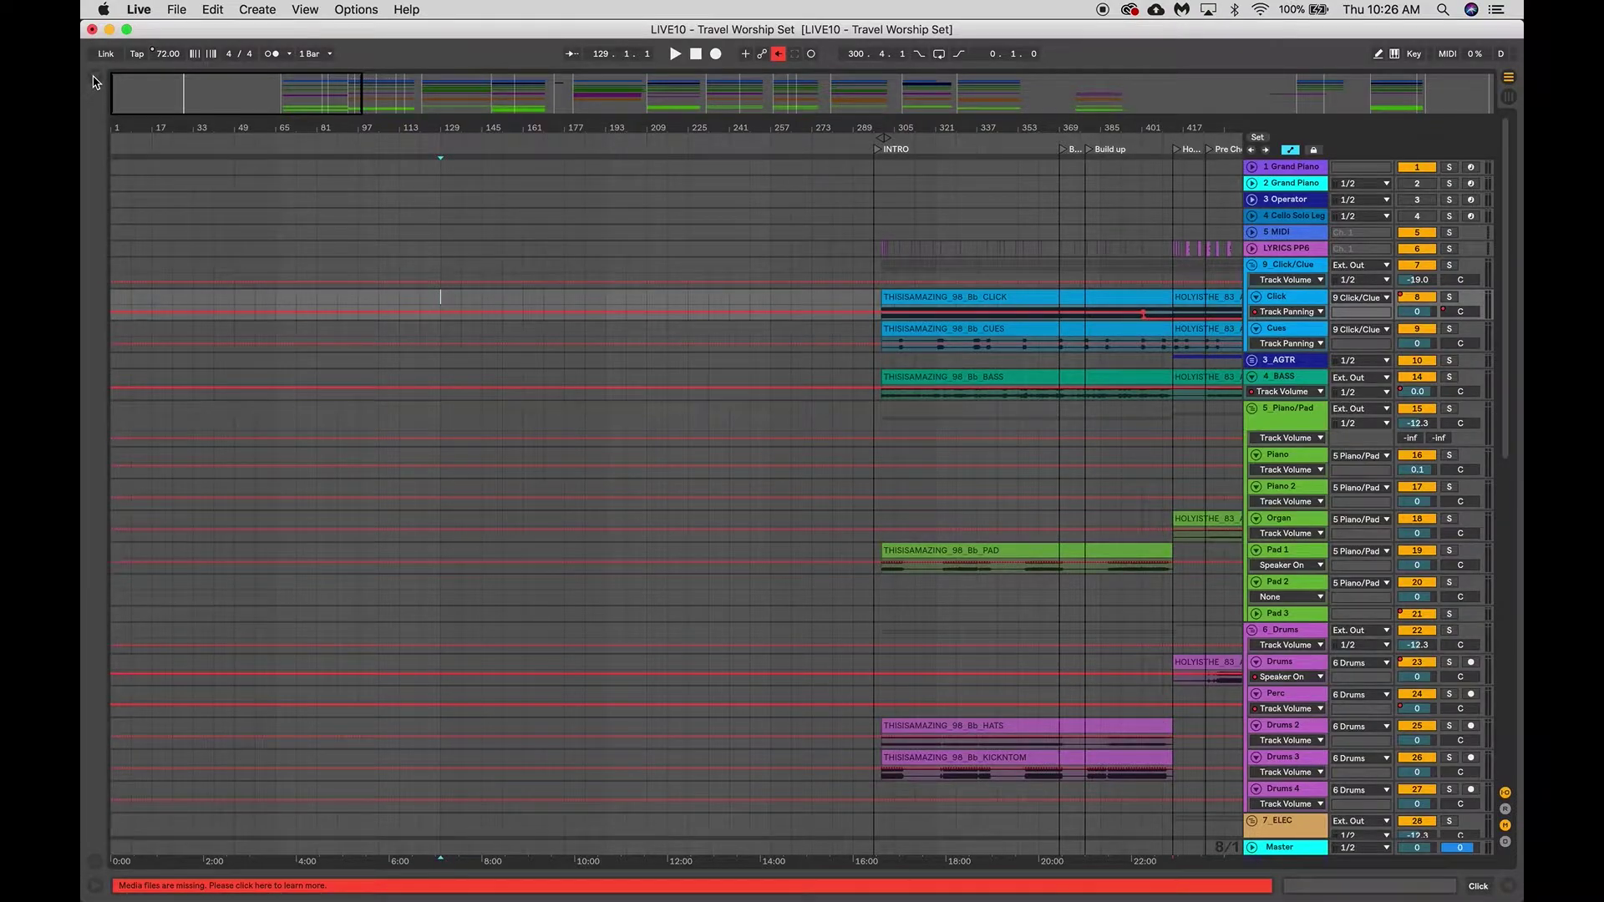
# Switch to Ableton Live, show its browser, and view the Midi LYRIC Triggers and Stem Tracks places
pyautogui.click(95, 79)
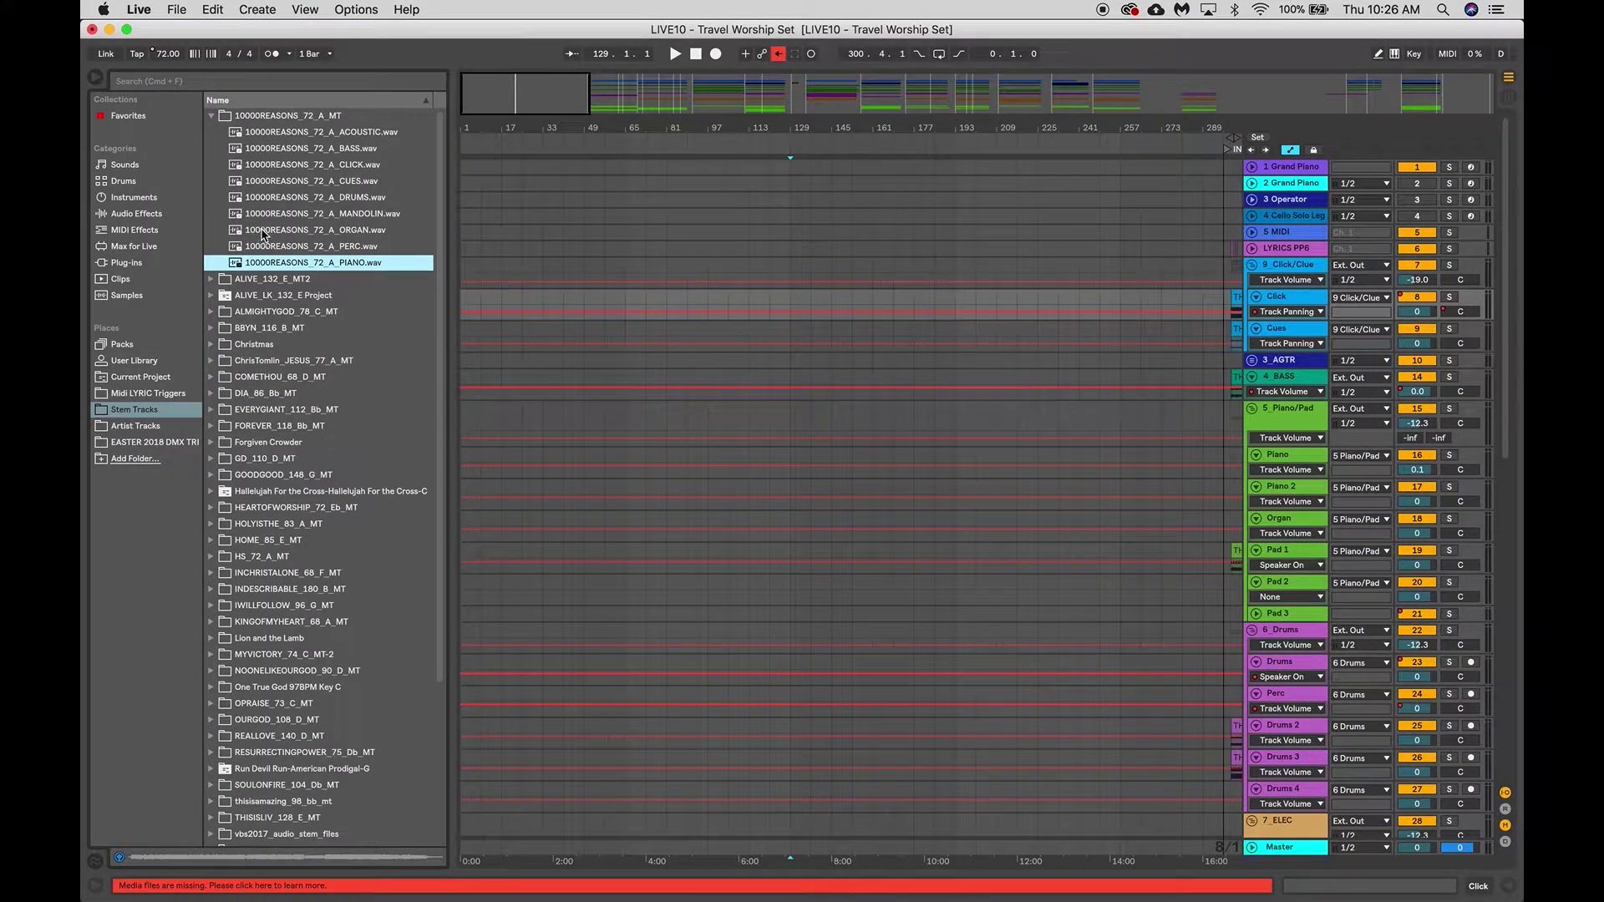
pyautogui.click(128, 396)
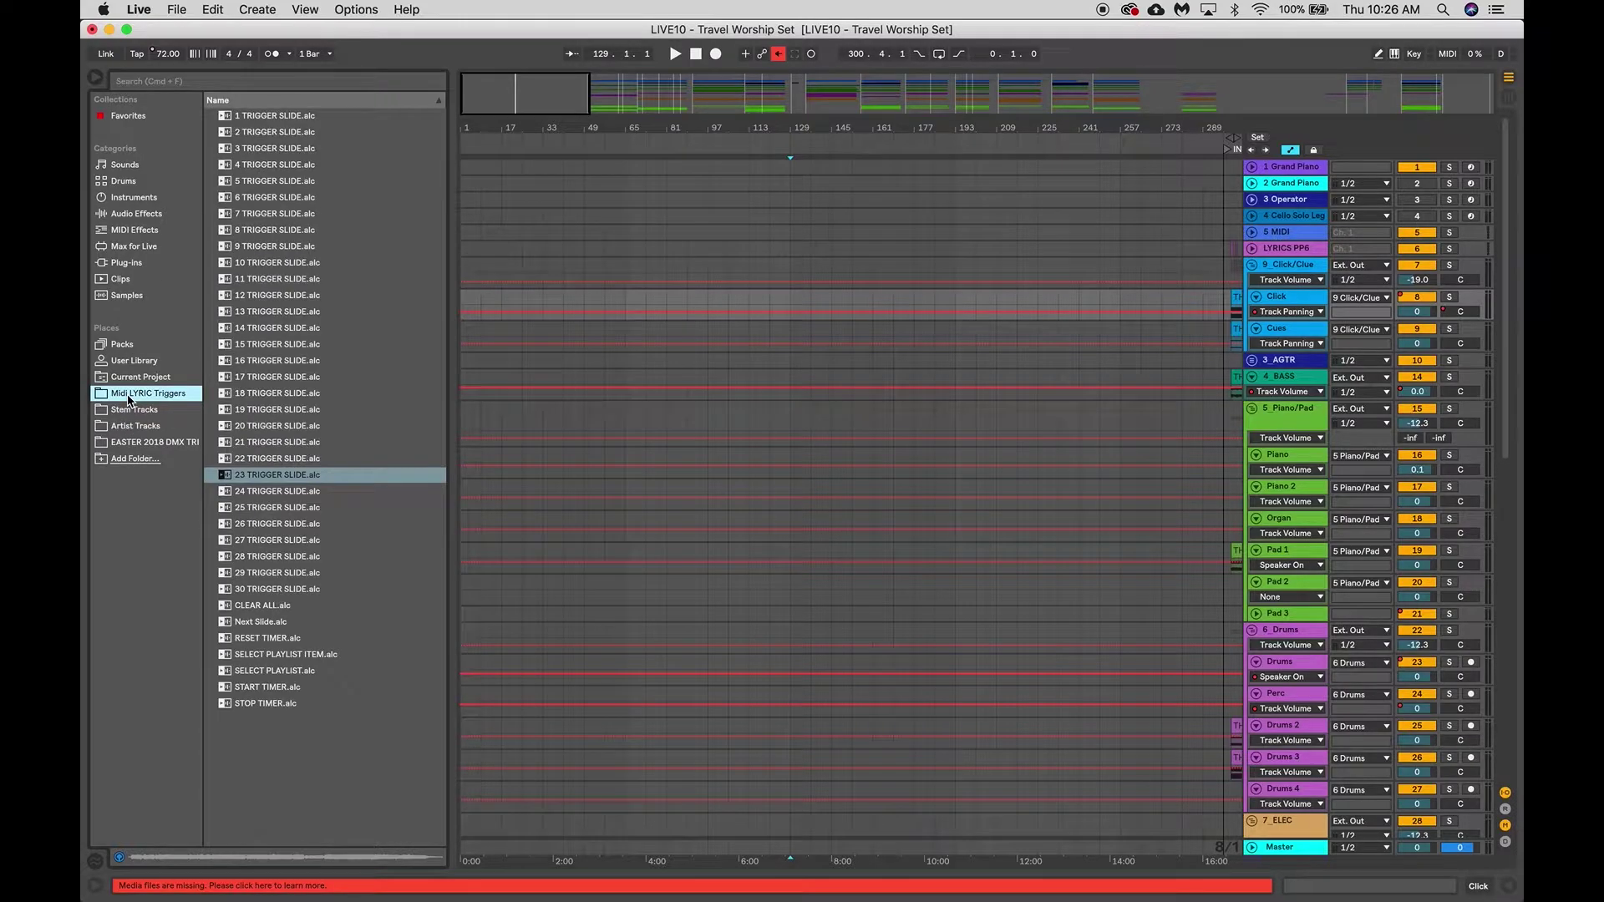
pyautogui.click(129, 411)
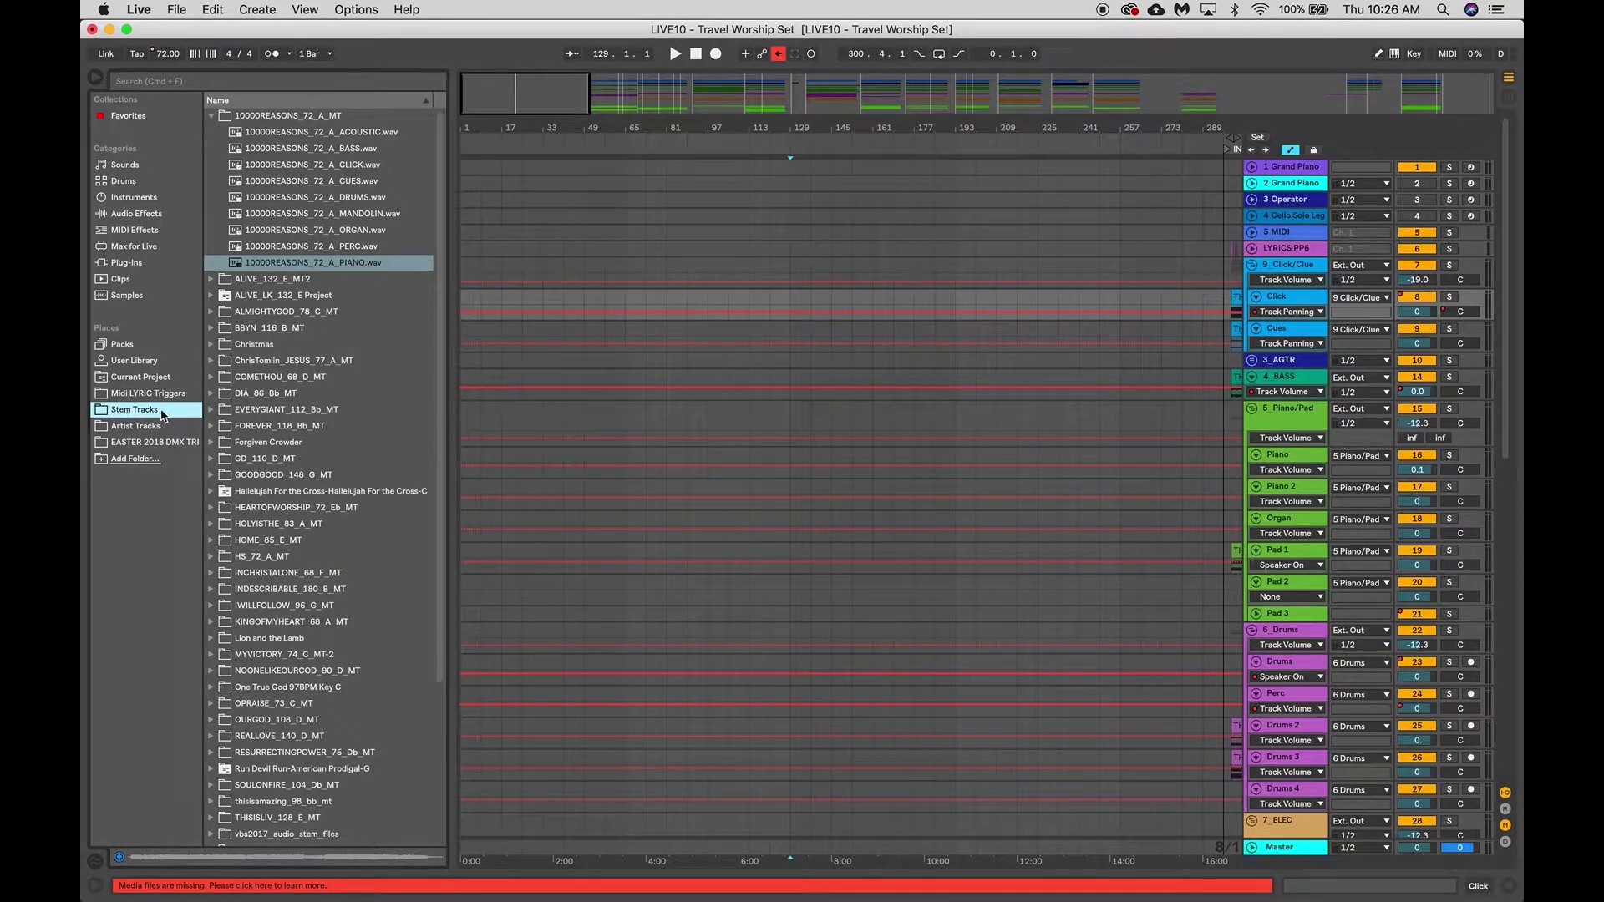
# Show the Stem Tracks place in Finder and open its folder
pyautogui.rightClick(129, 413)
pyautogui.click(164, 453)
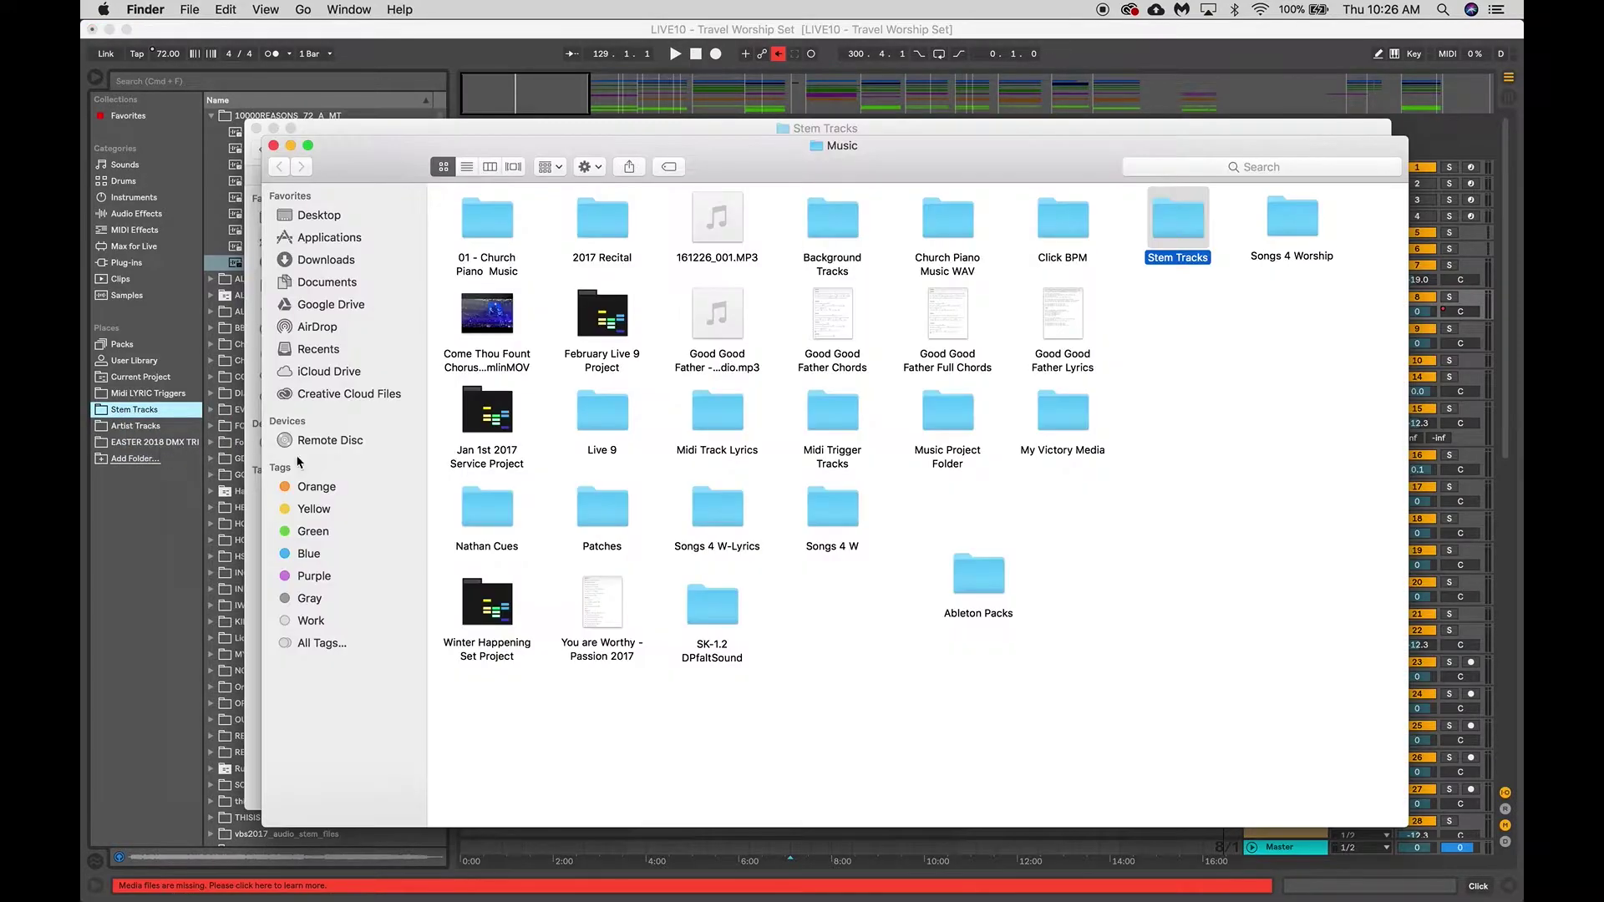
pyautogui.click(1174, 292)
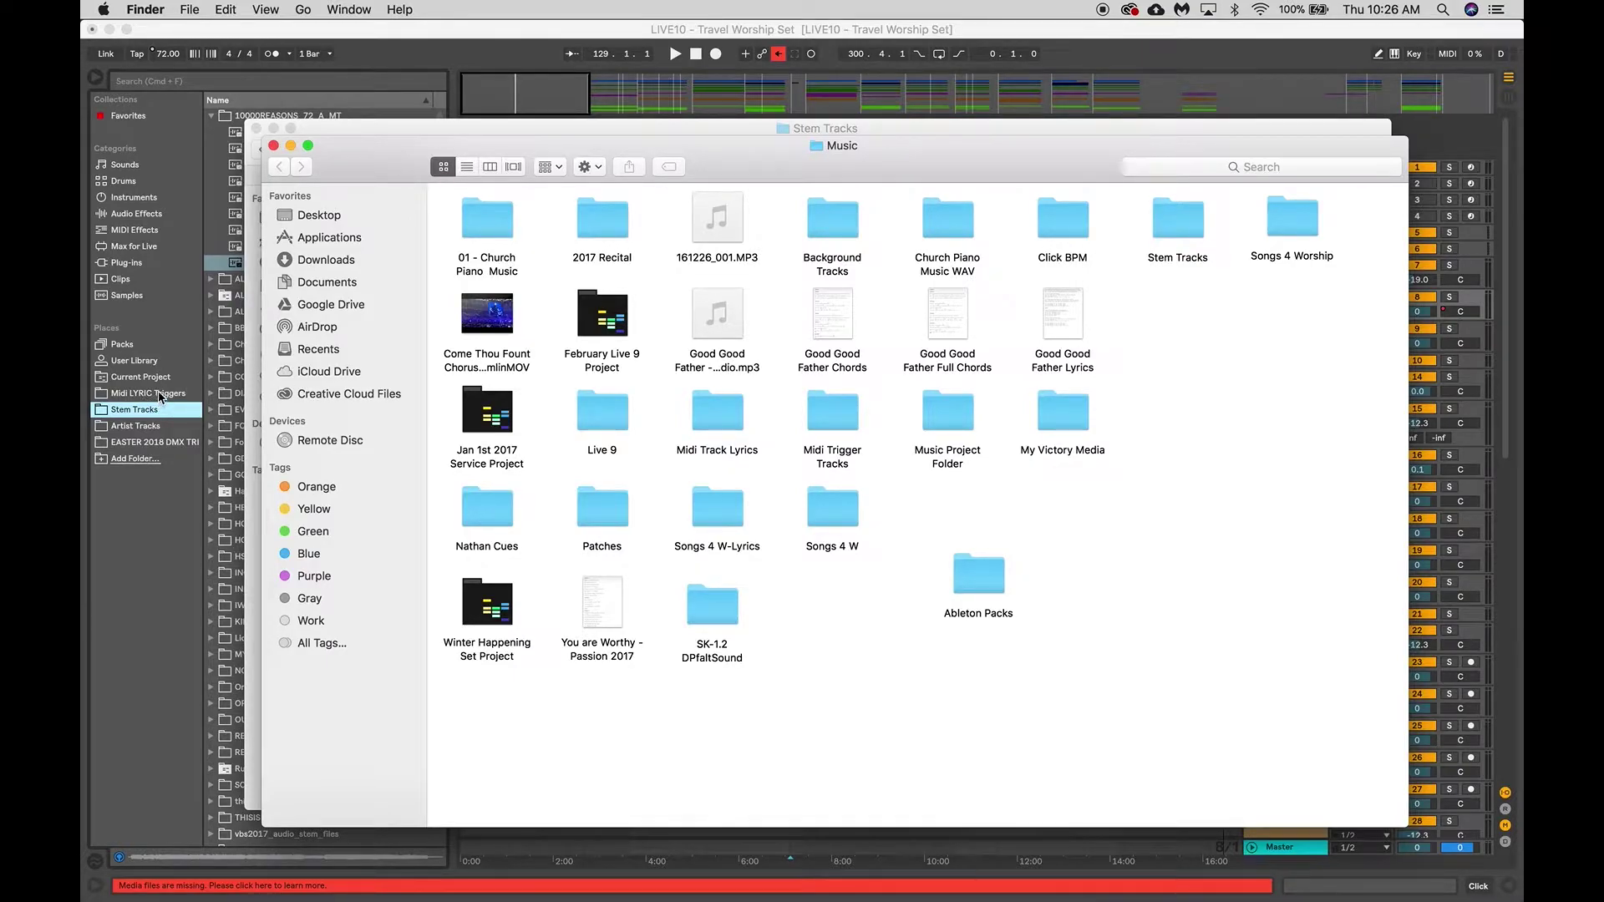
pyautogui.doubleClick(1174, 219)
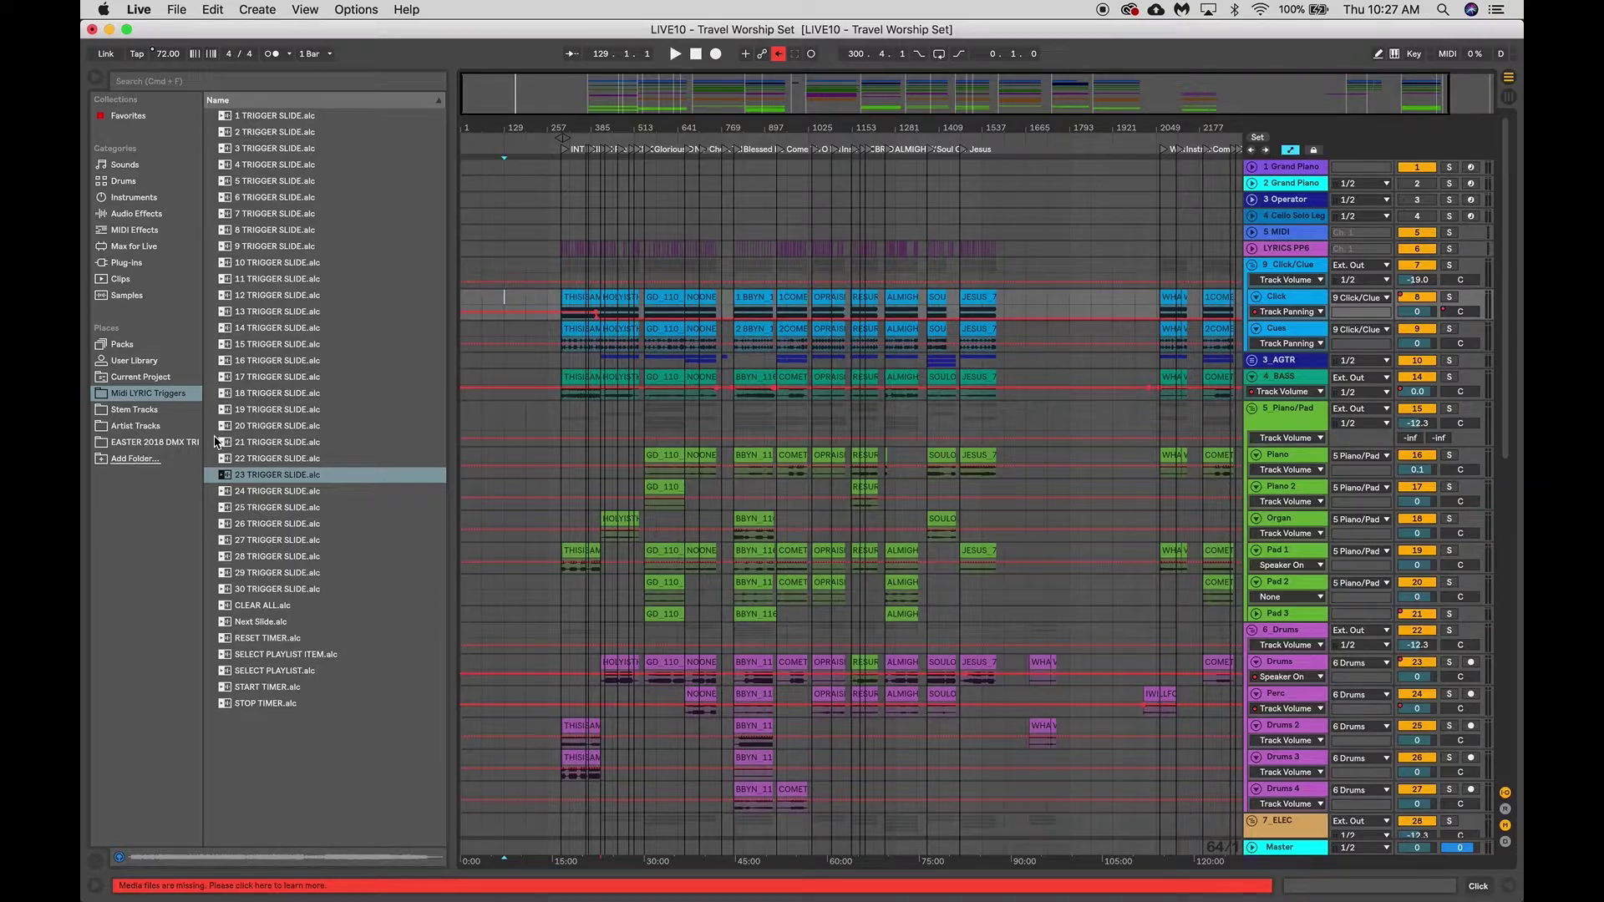
# Return to the Stem Tracks place in Live's browser and examine the songs laid out across the arrangement
pyautogui.click(147, 410)
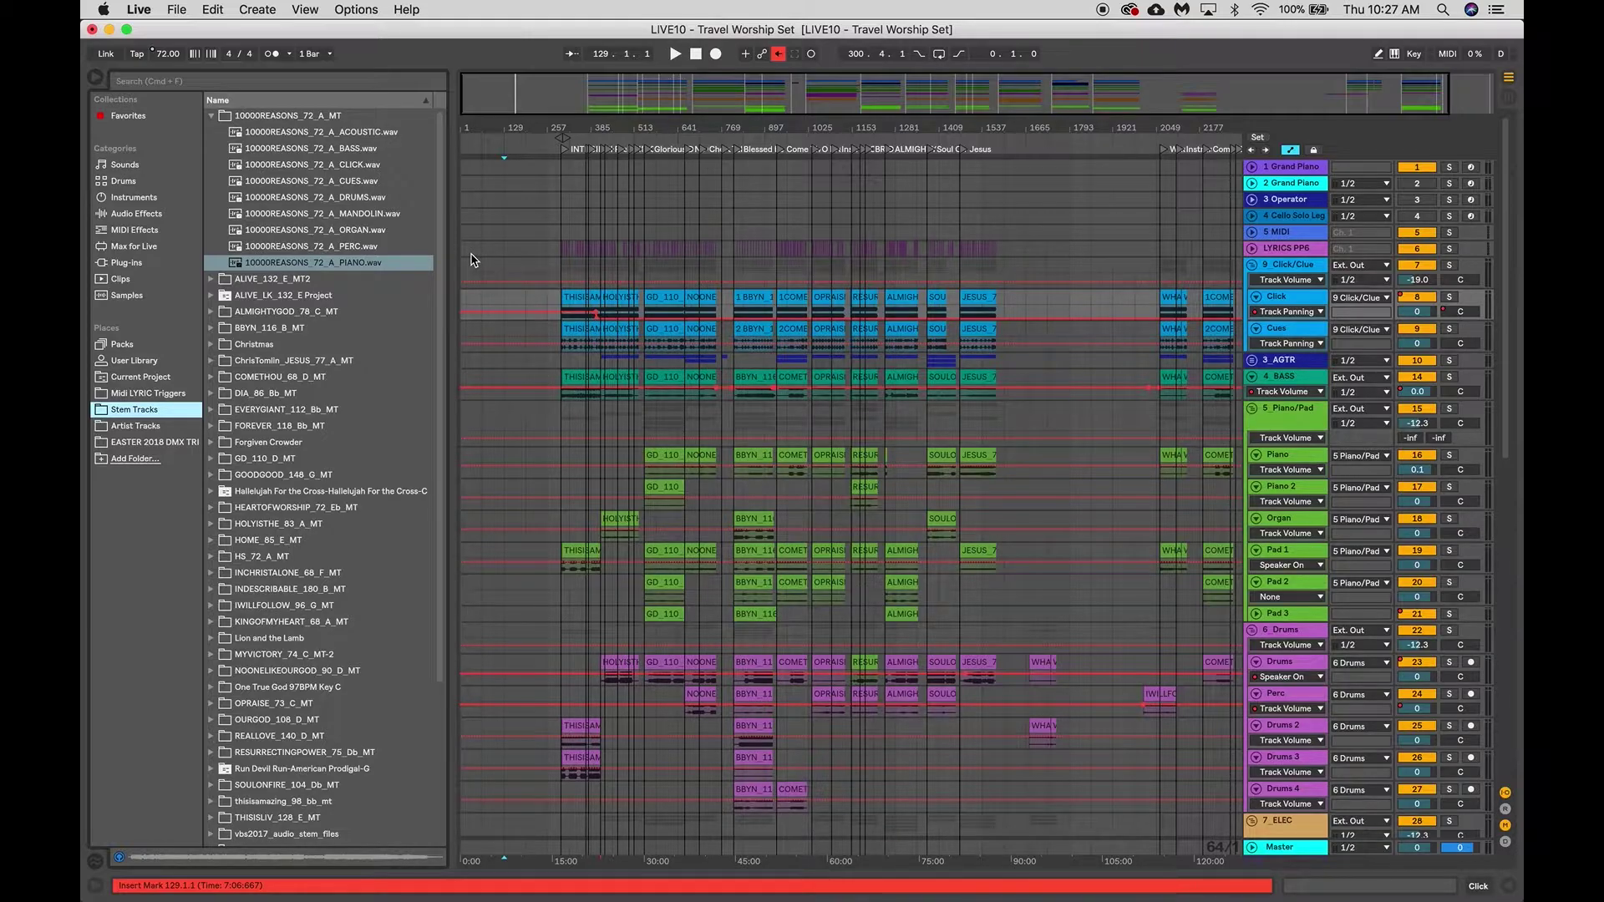
pyautogui.press('Tab')
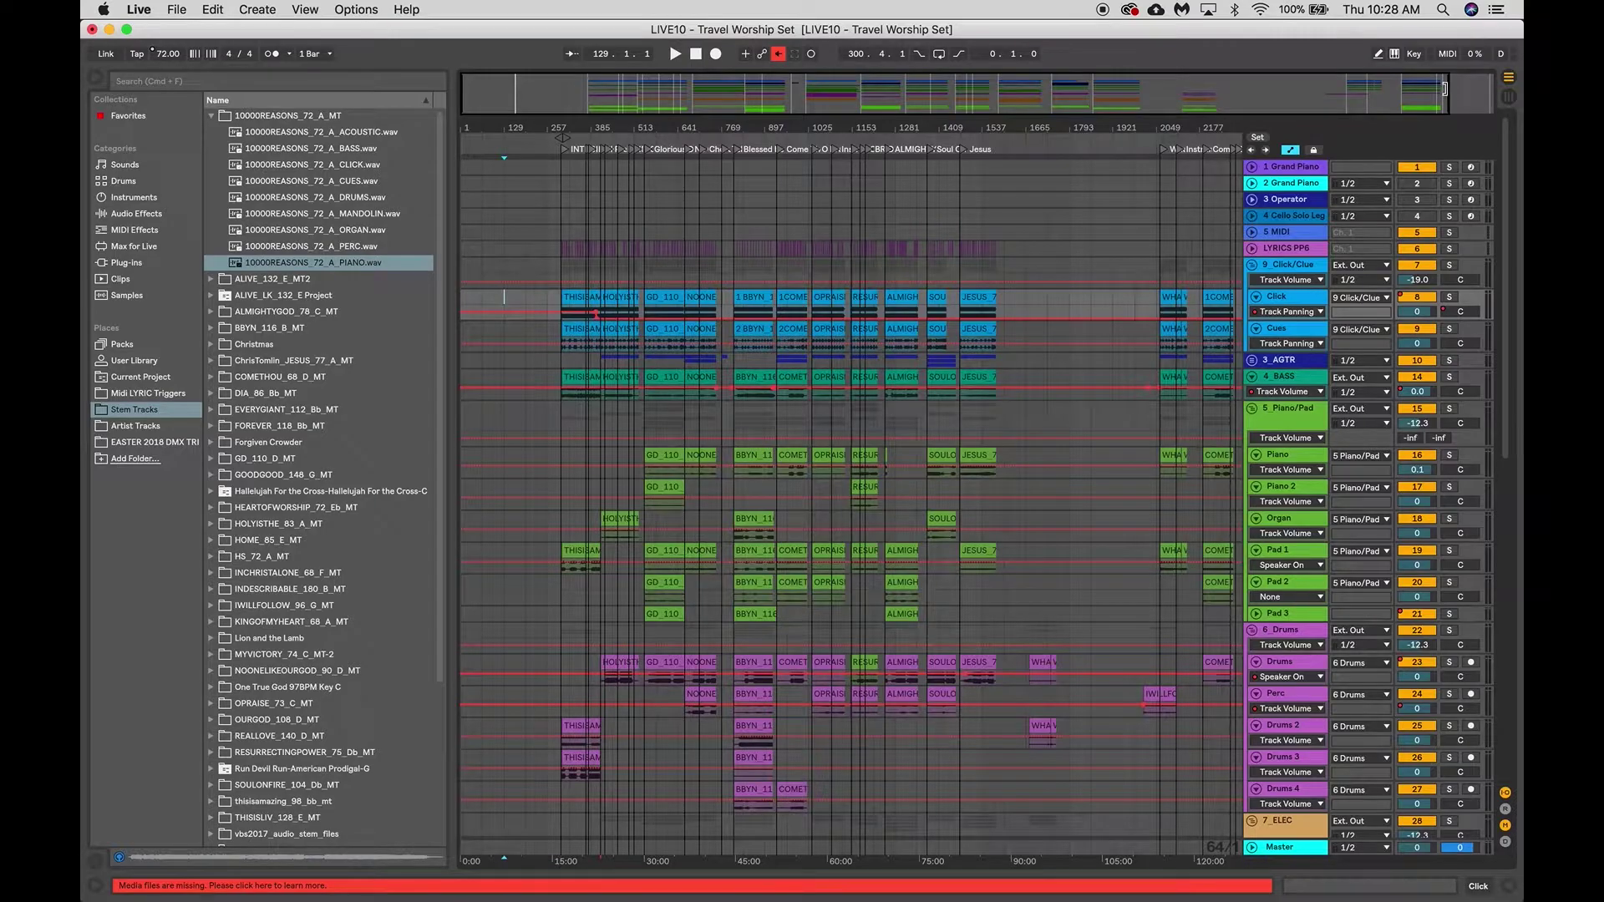
pyautogui.moveTo(1445, 89); pyautogui.dragTo(1523, 95)
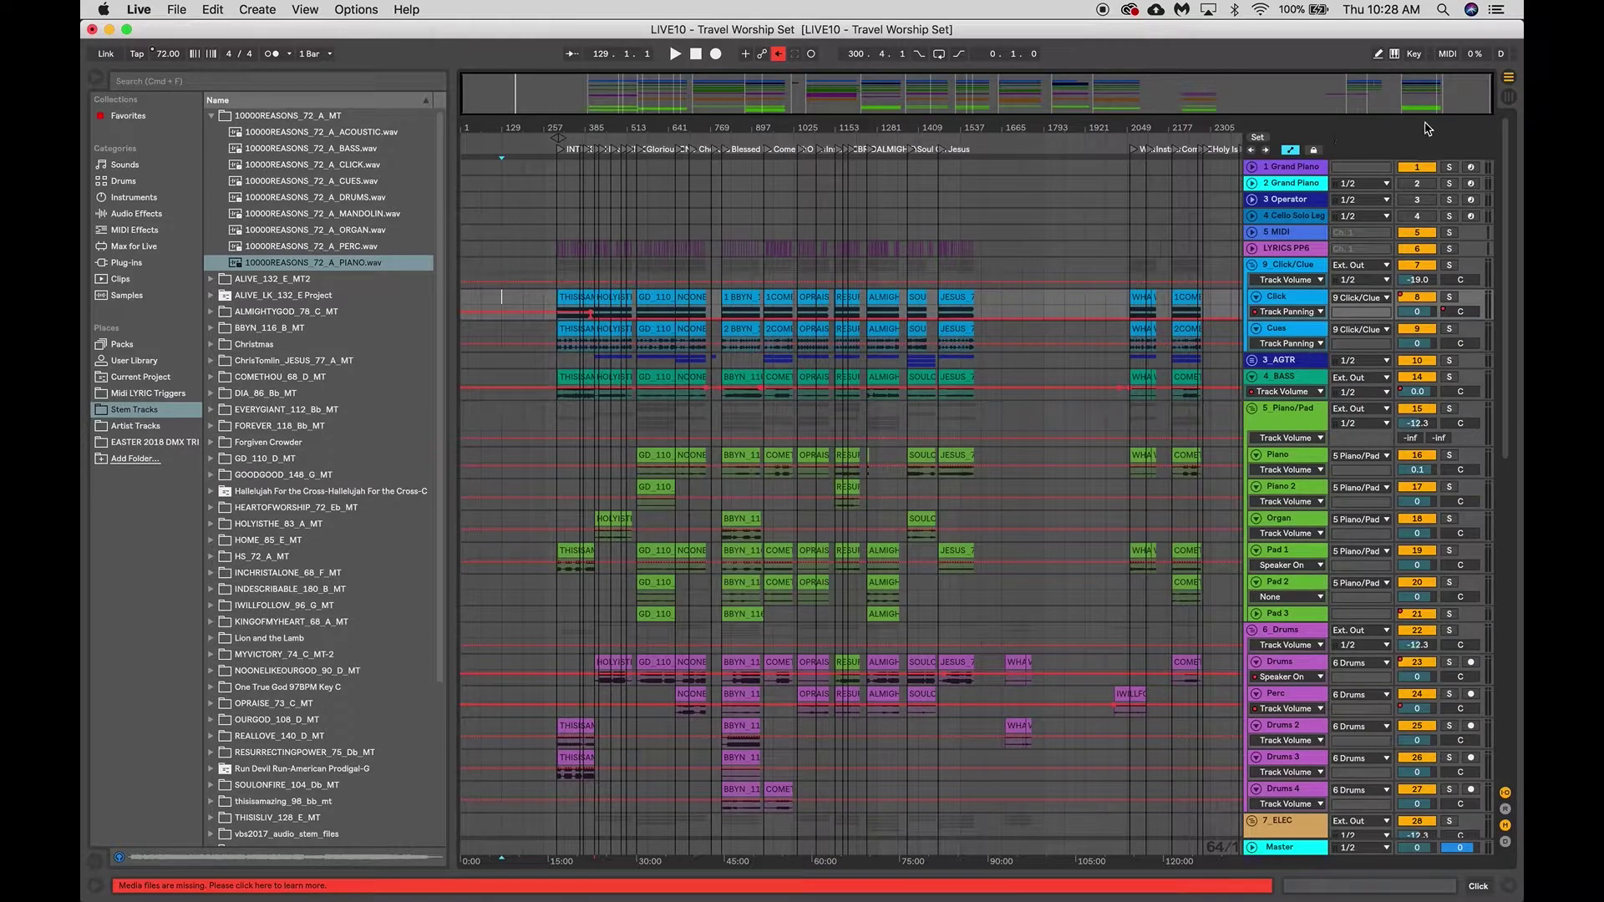
pyautogui.moveTo(1488, 88); pyautogui.dragTo(975, 141)
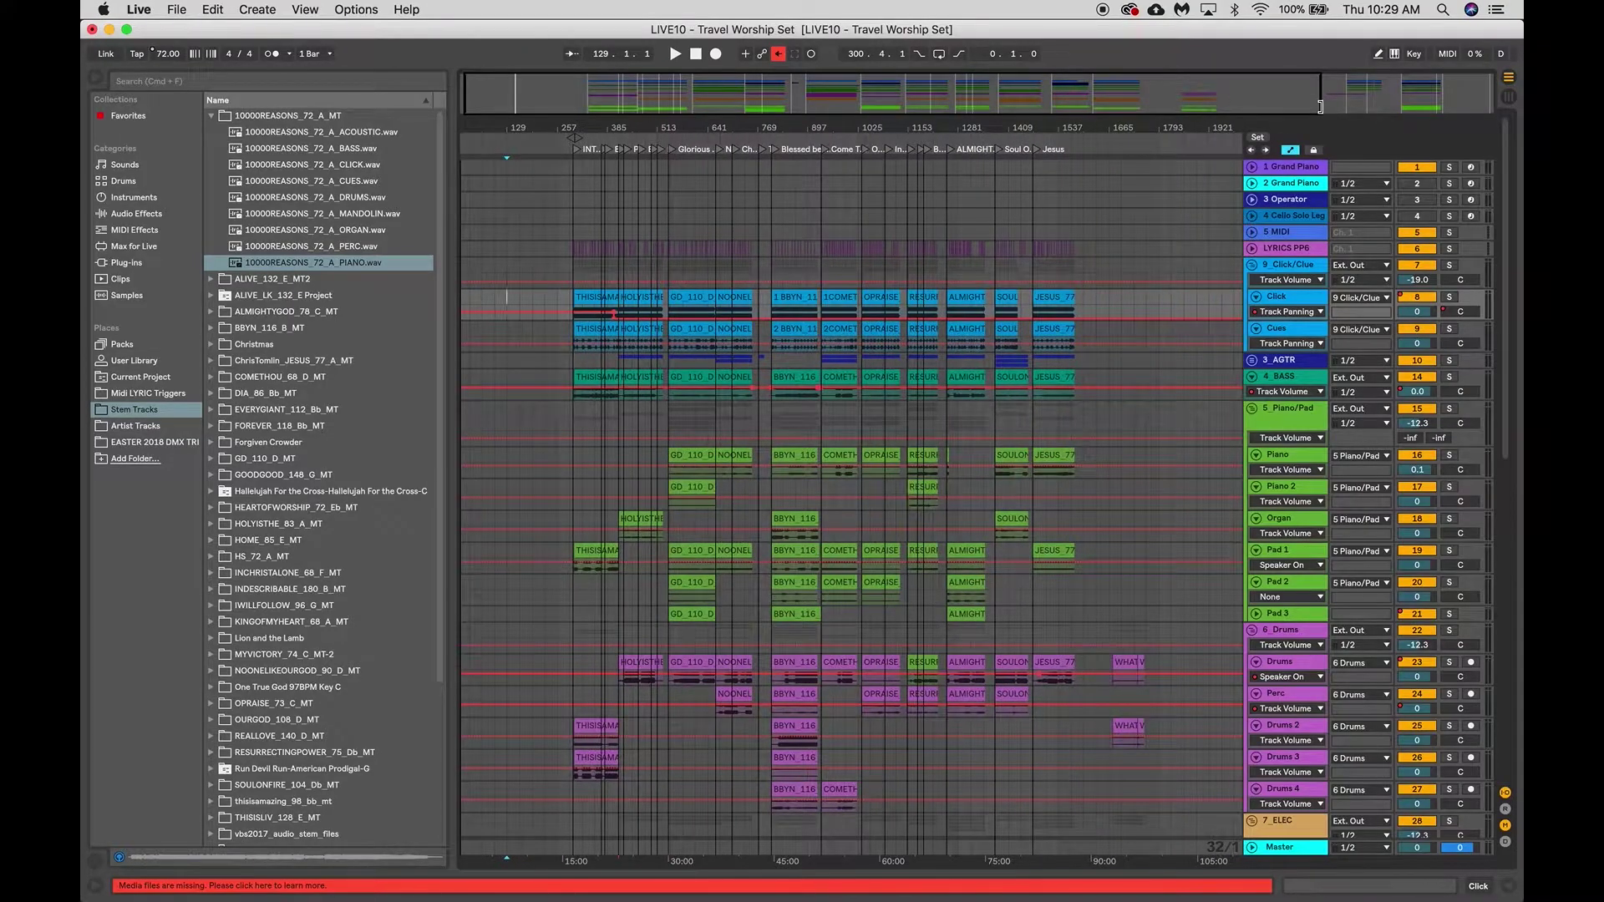
pyautogui.moveTo(1320, 107); pyautogui.dragTo(635, 166)
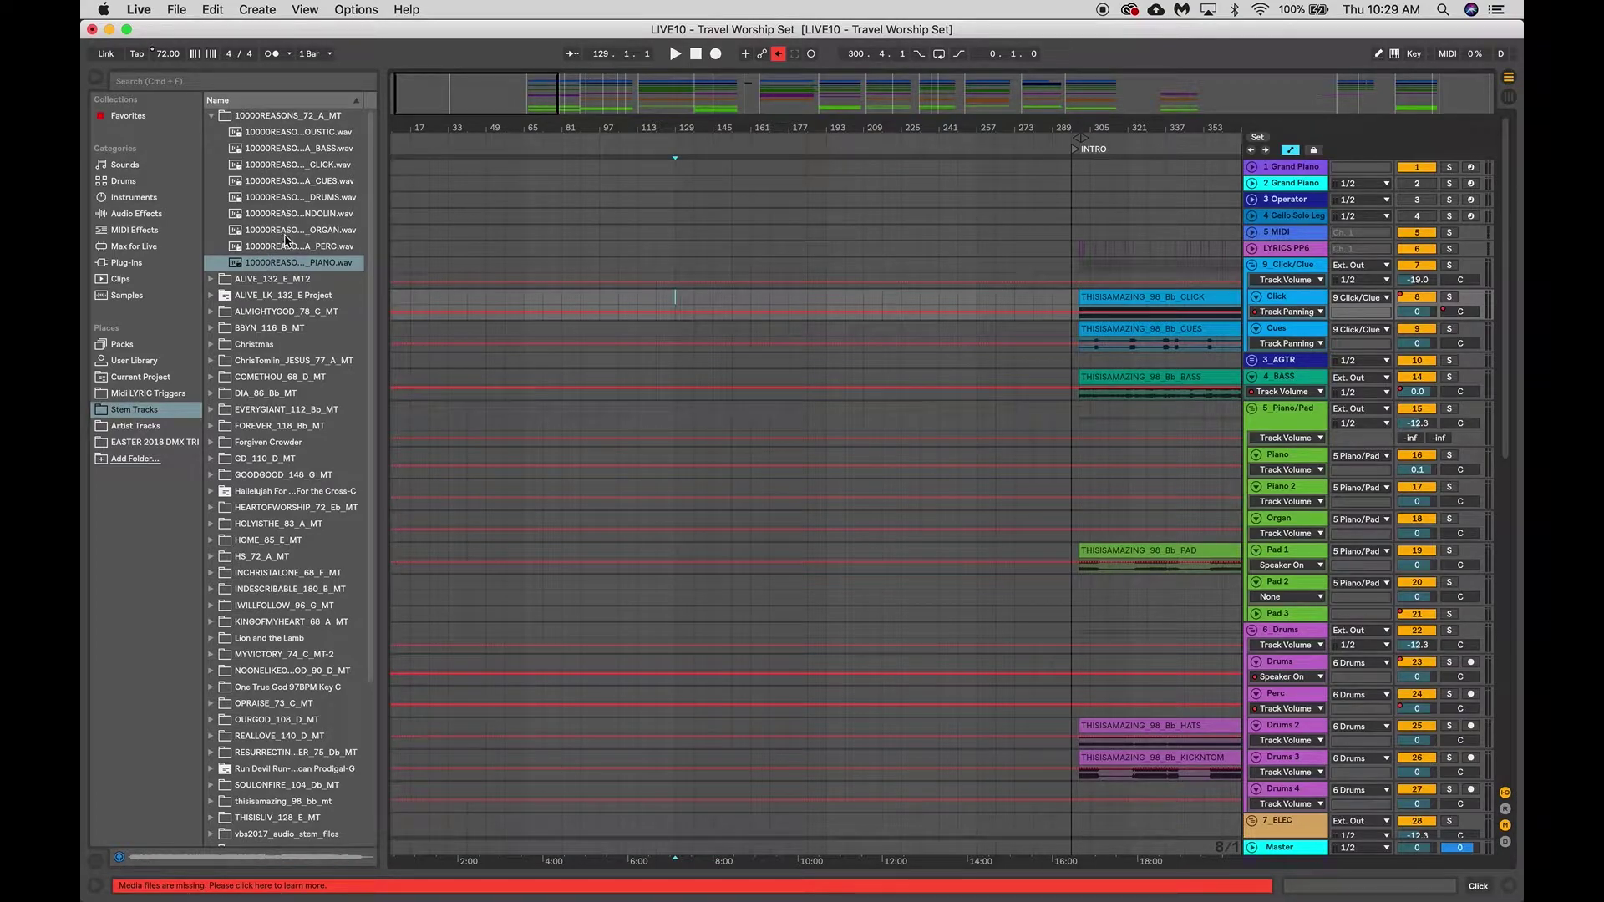
# Hide the in/out and mixer sections of the arrangement tracks and focus on the empty bars before the first song
pyautogui.click(1505, 795)
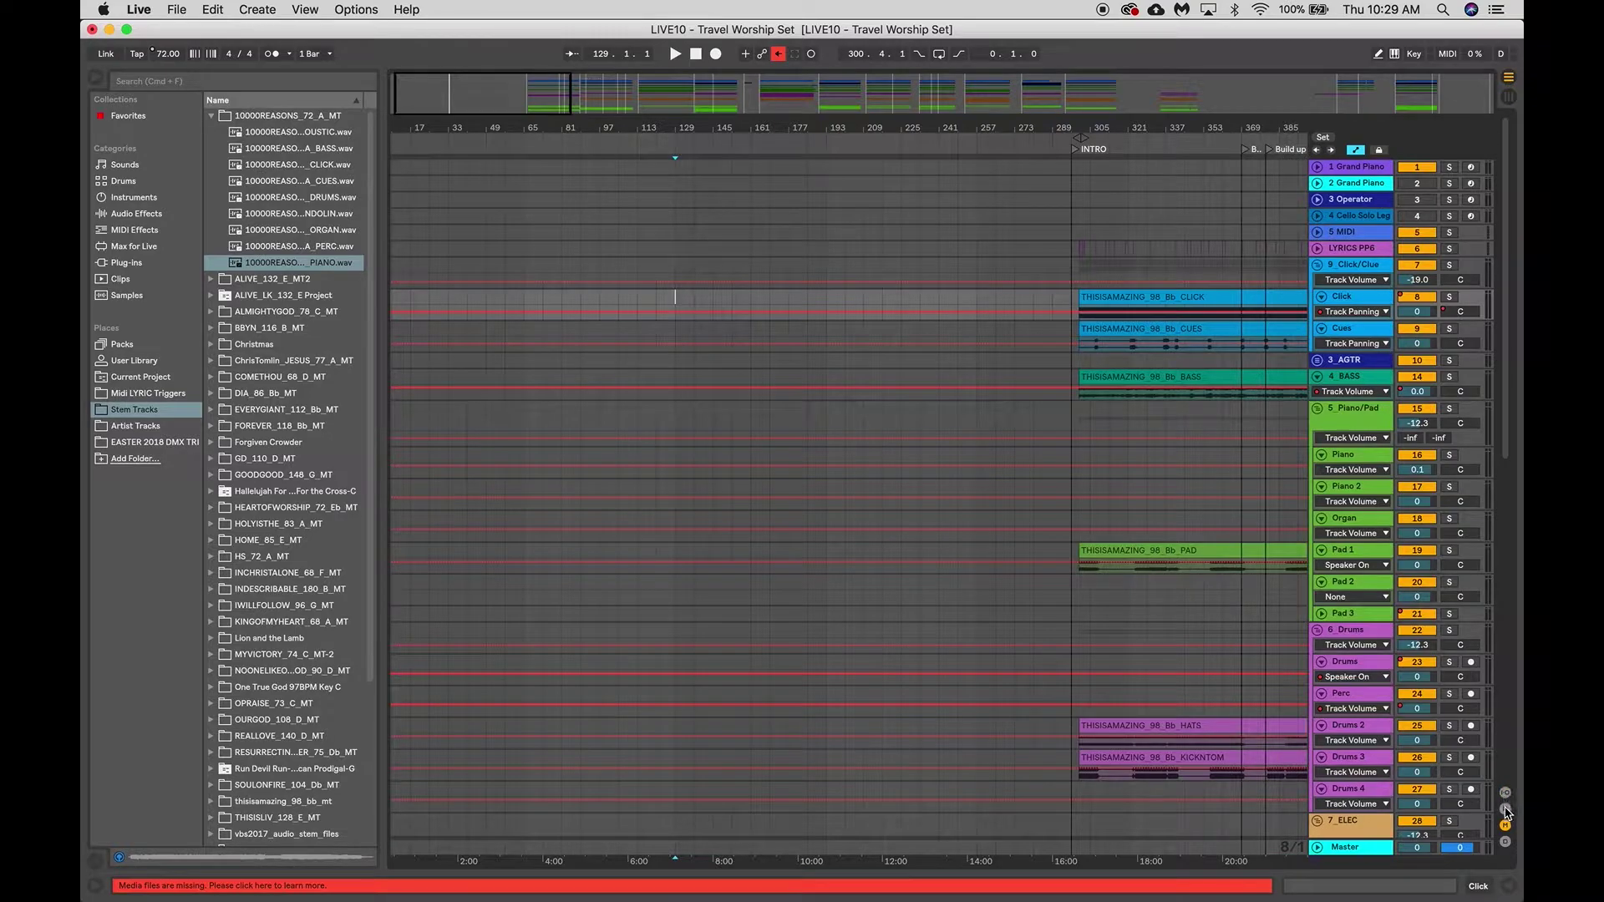
pyautogui.click(1505, 825)
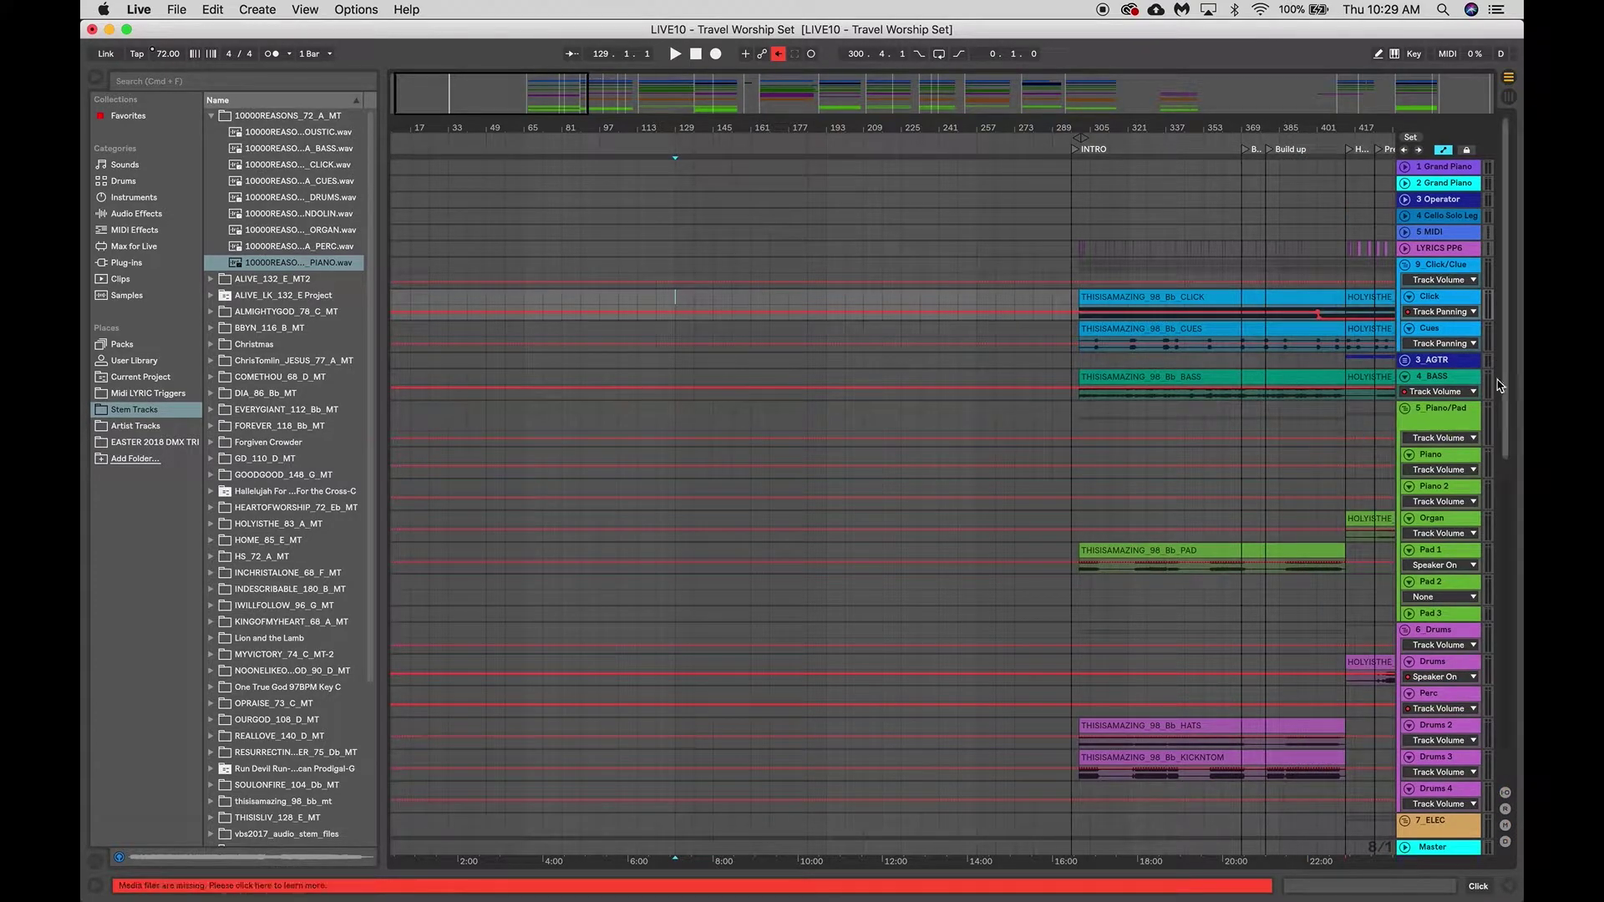
pyautogui.moveTo(500, 104)
pyautogui.mouseDown()
pyautogui.moveTo(575, 97)
pyautogui.moveTo(507, 97)
pyautogui.mouseUp()
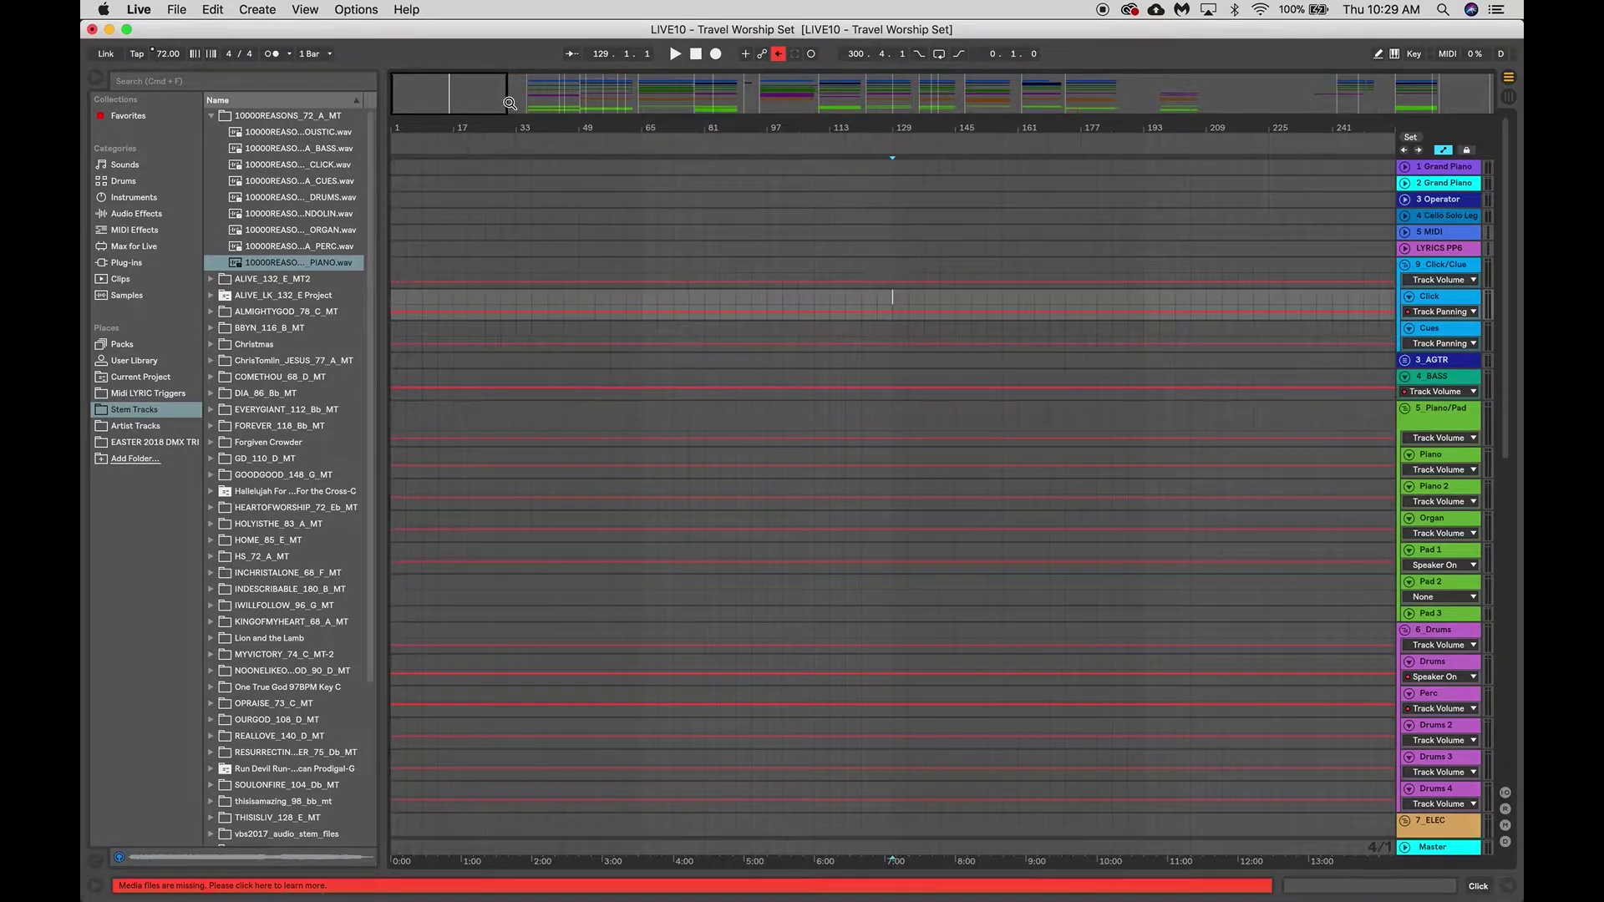
# Delete the four tracks from 1 Grand Piano through 4 Cello Solo Legato
pyautogui.click(1444, 168)
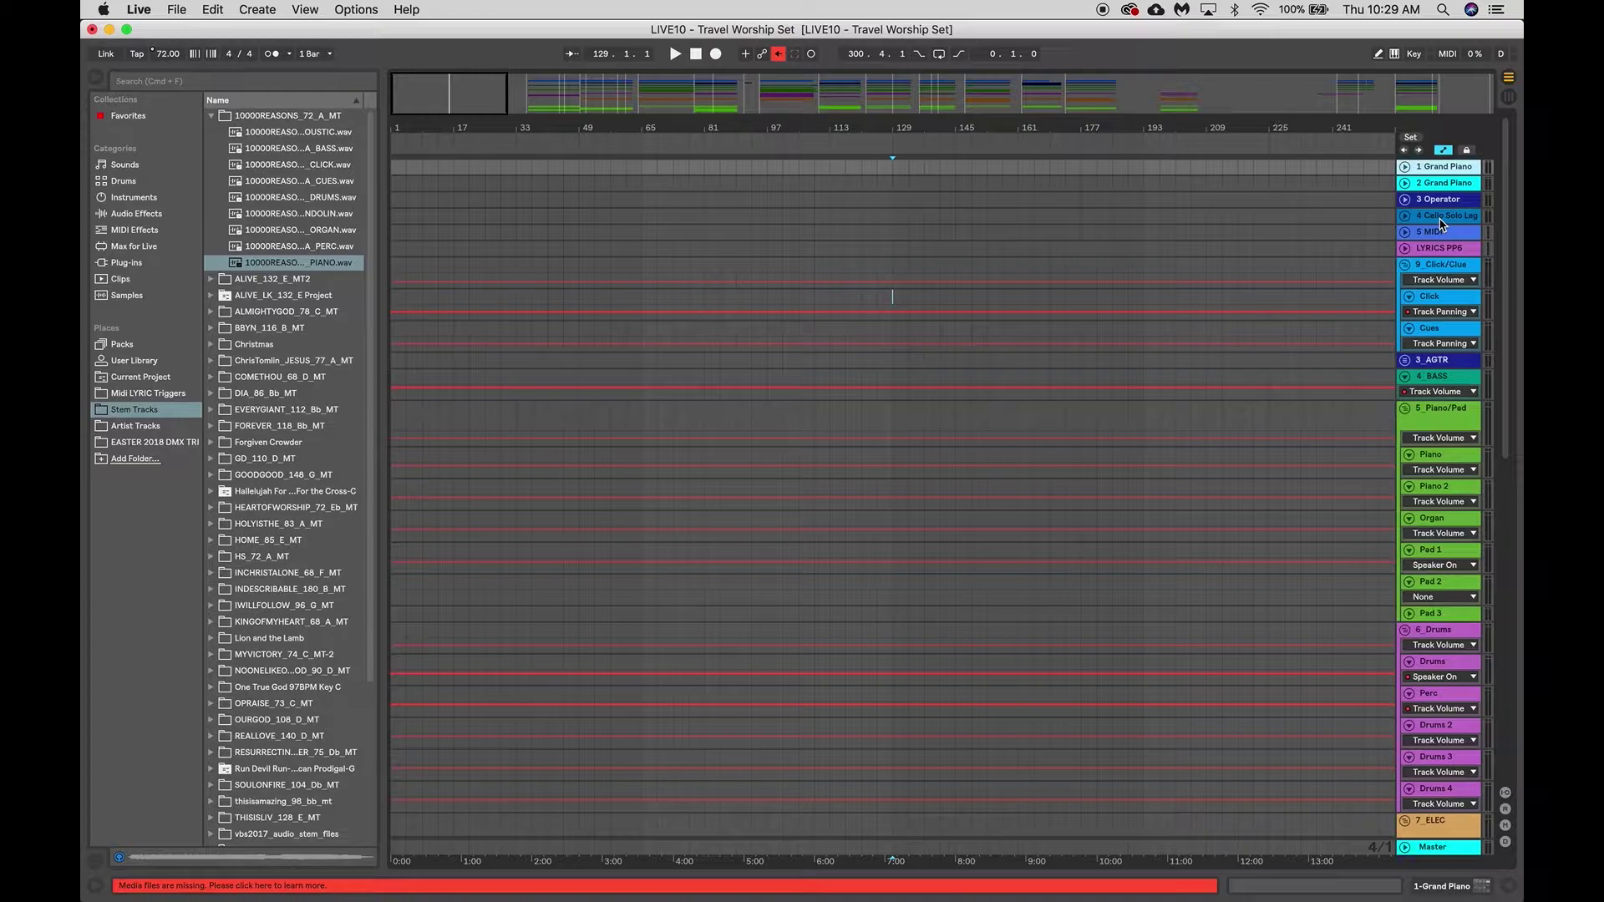
pyautogui.keyDown('shift'); pyautogui.click(1440, 218); pyautogui.keyUp('shift')
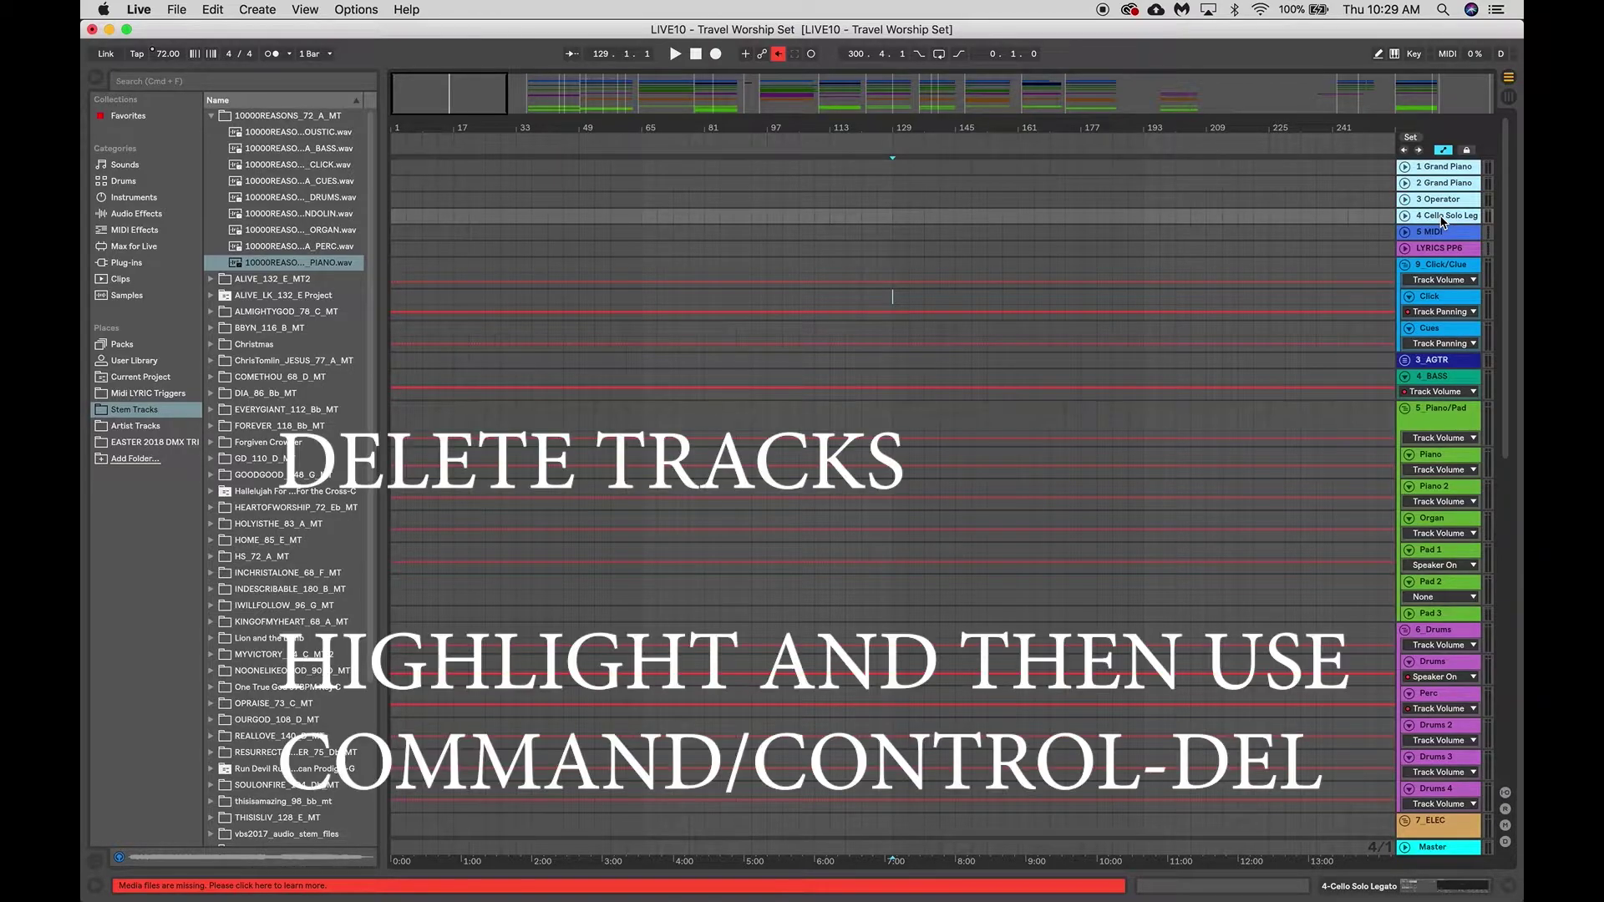
pyautogui.press('super+BackSpace')
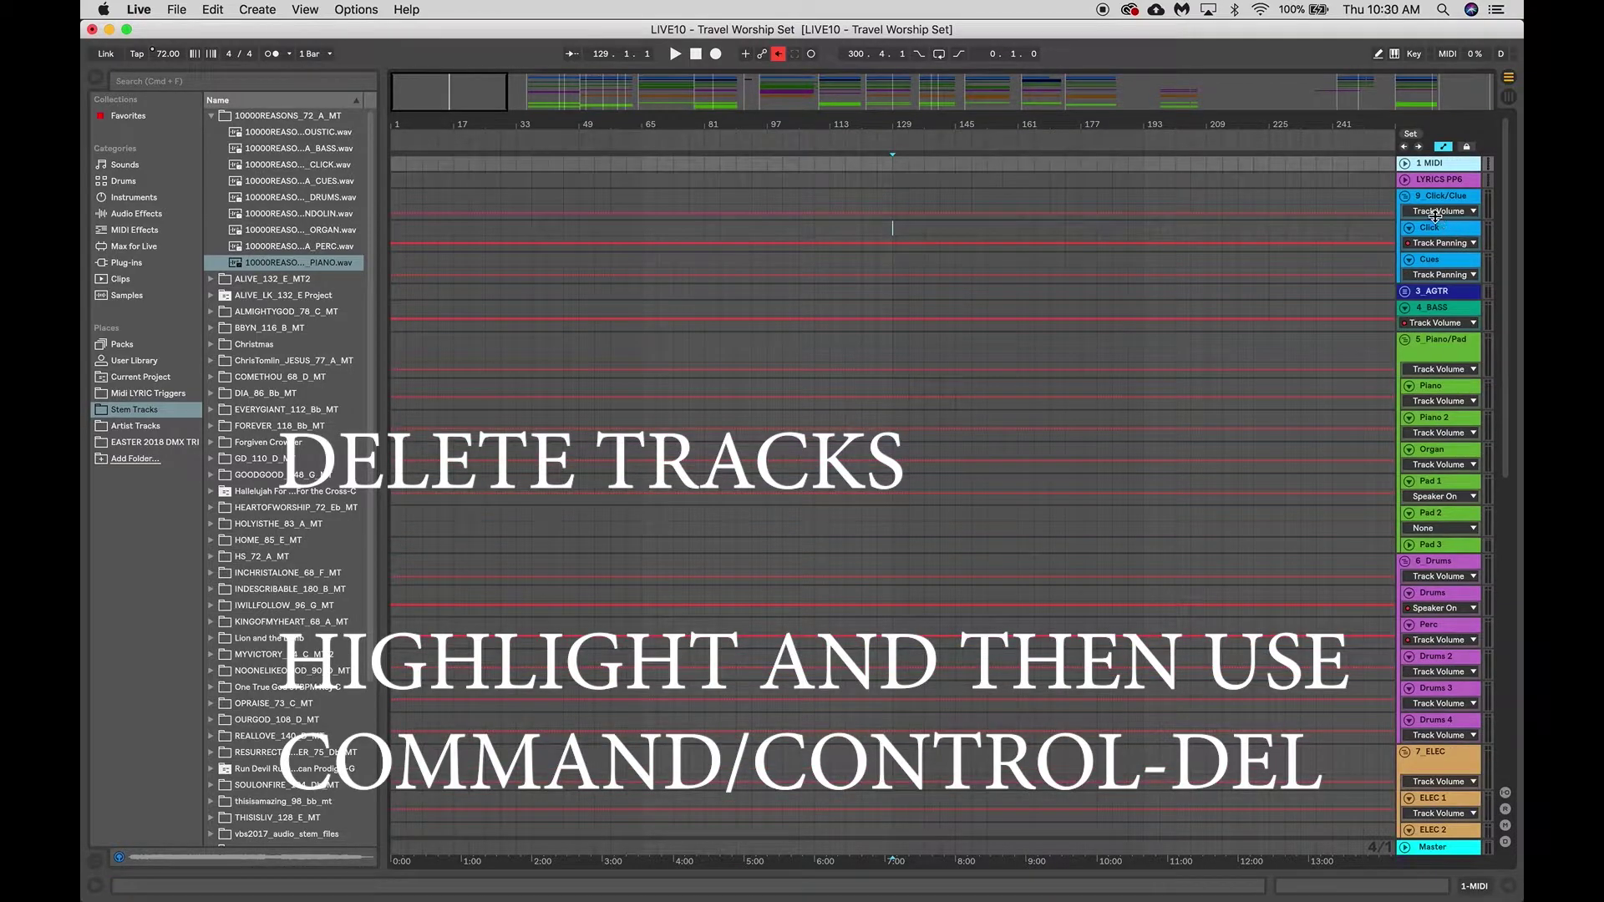
# Rename the 1 MIDI track at the start of the arrangement's track list as DMX
pyautogui.click(1333, 197)
pyautogui.click(1438, 167)
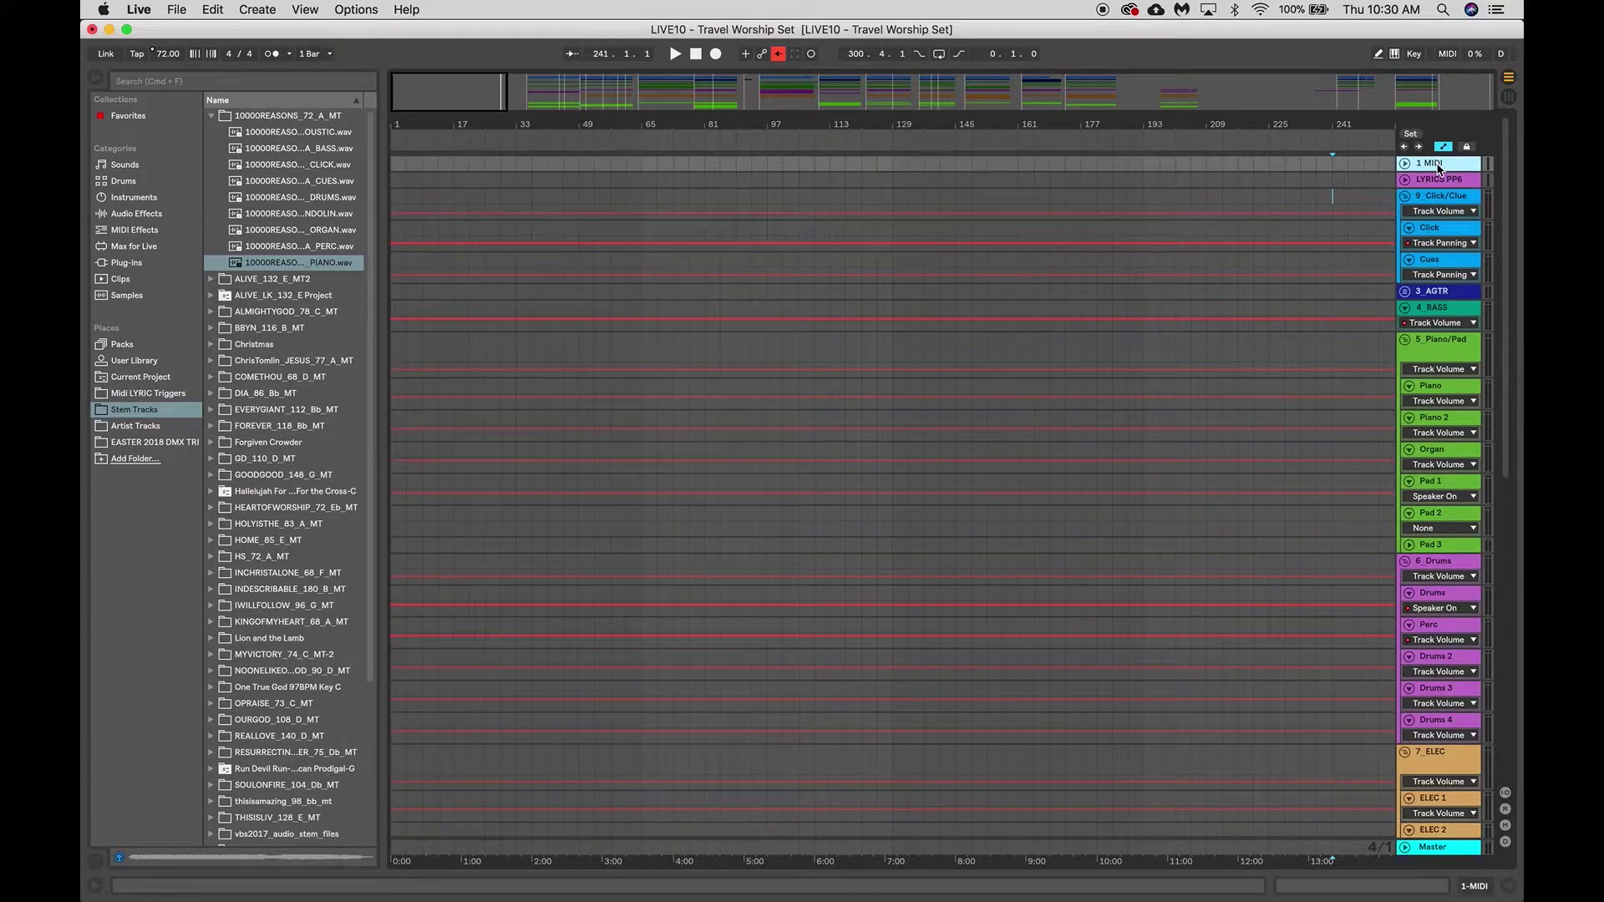
pyautogui.click(570, 107)
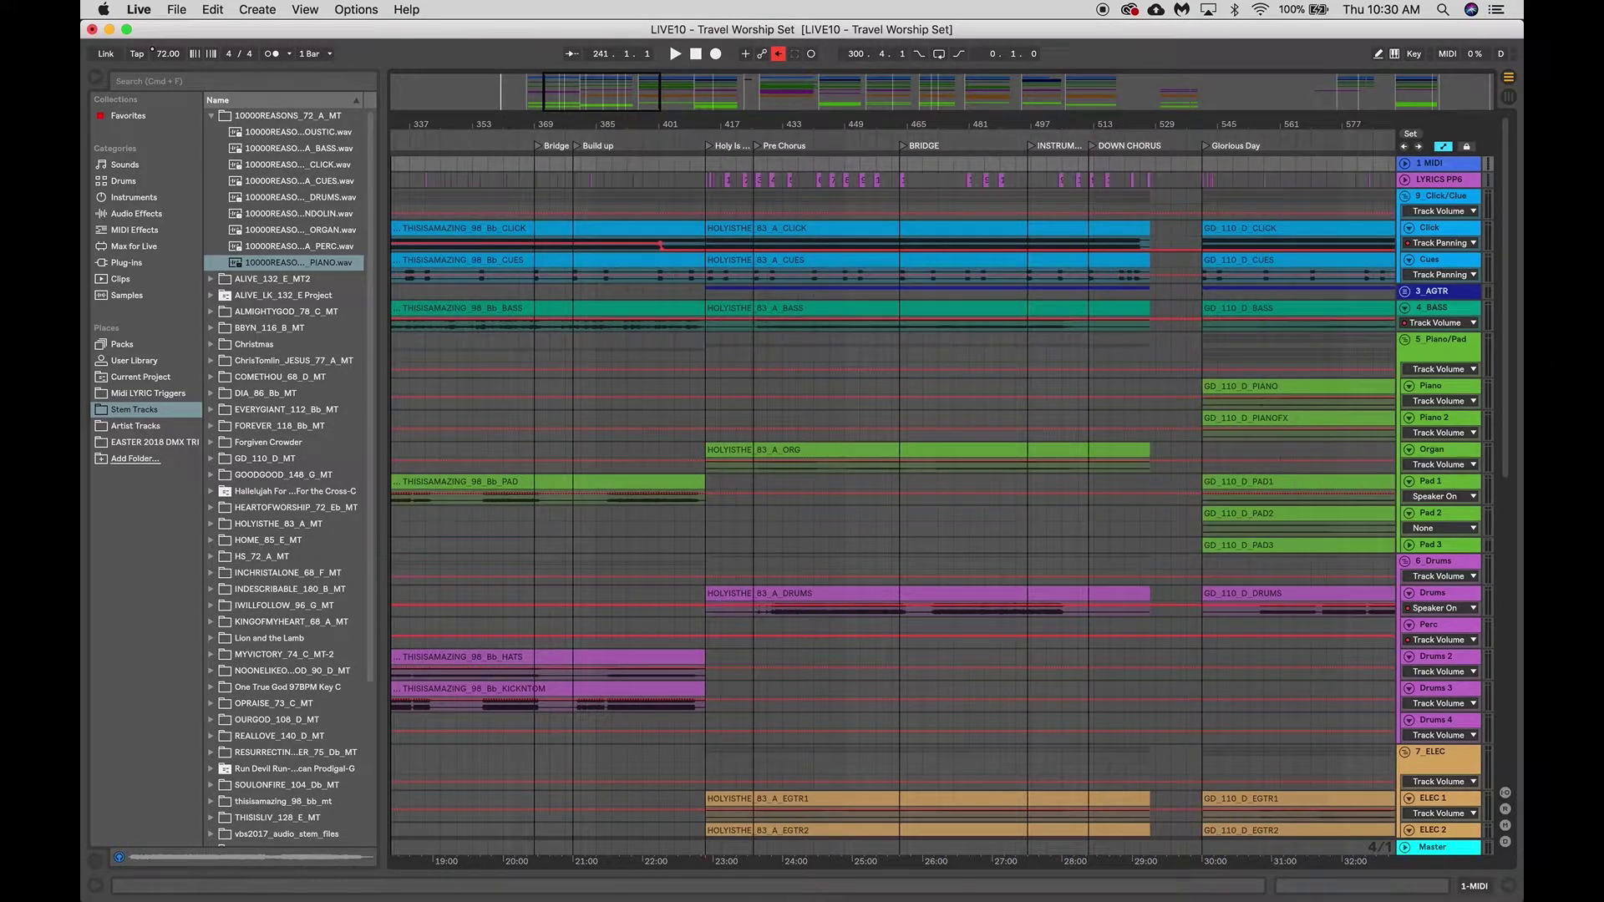
pyautogui.rightClick(1437, 165)
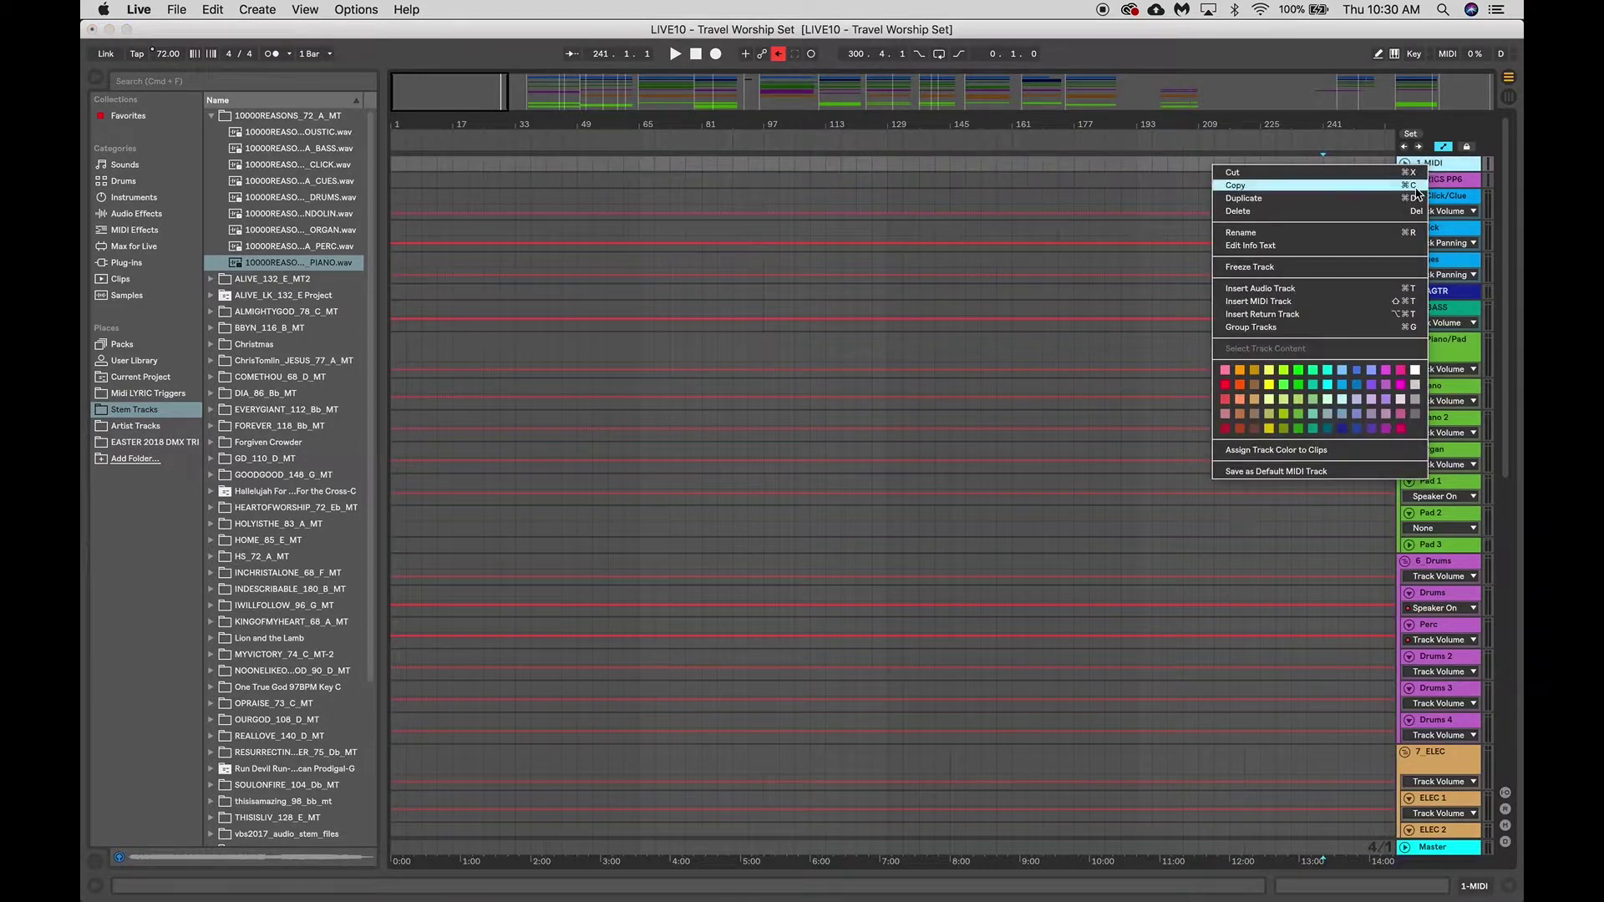
pyautogui.click(1301, 237)
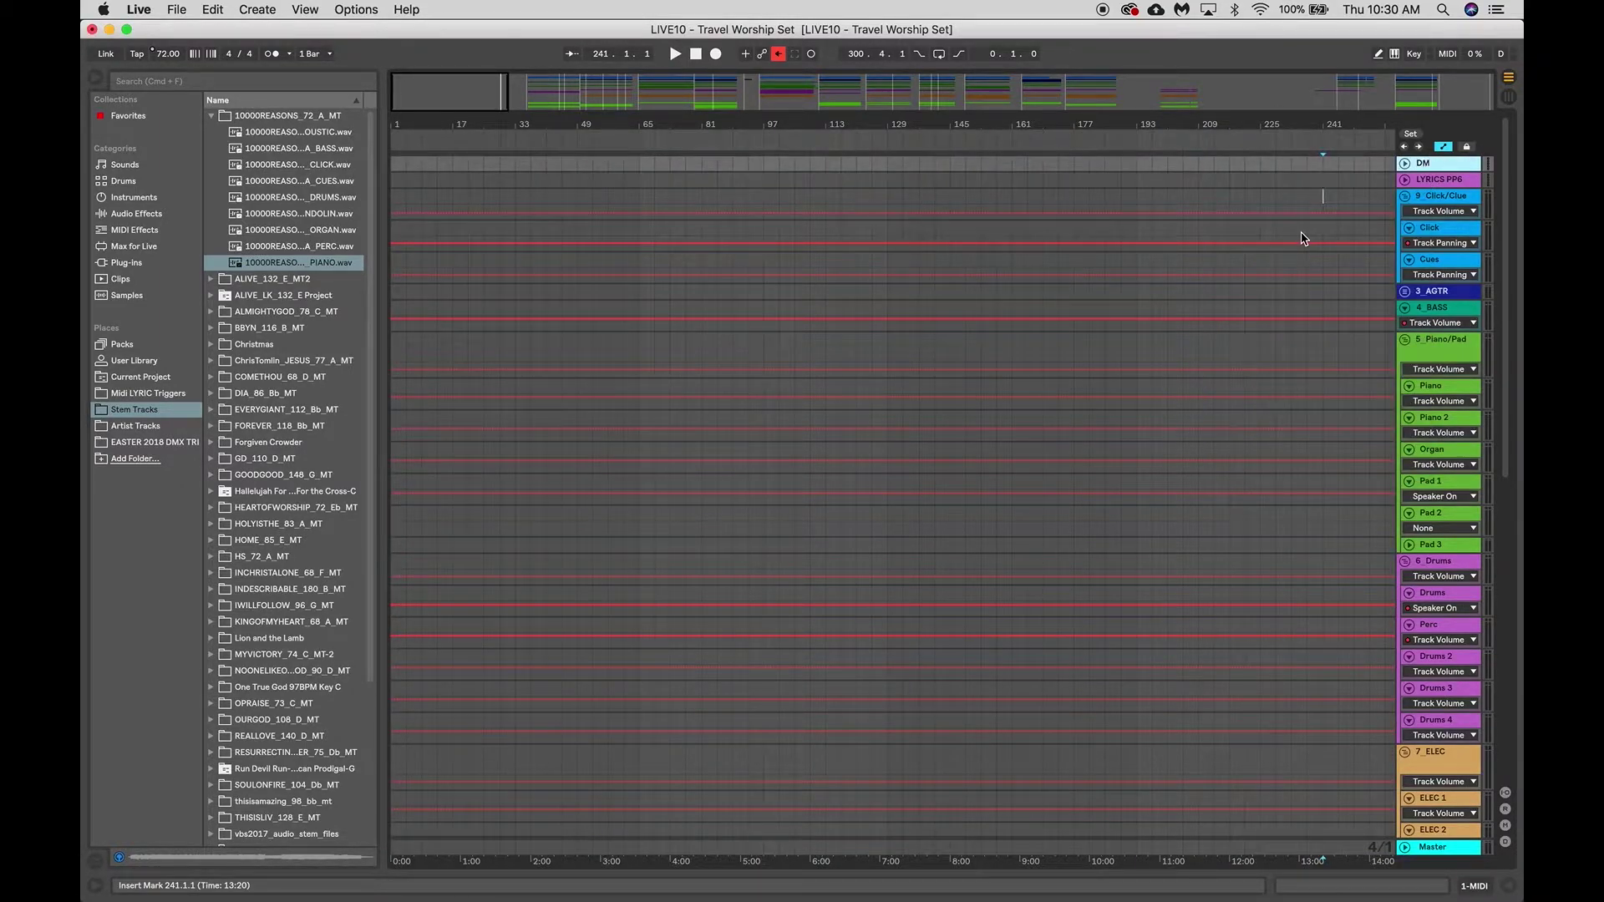
pyautogui.click(1285, 197)
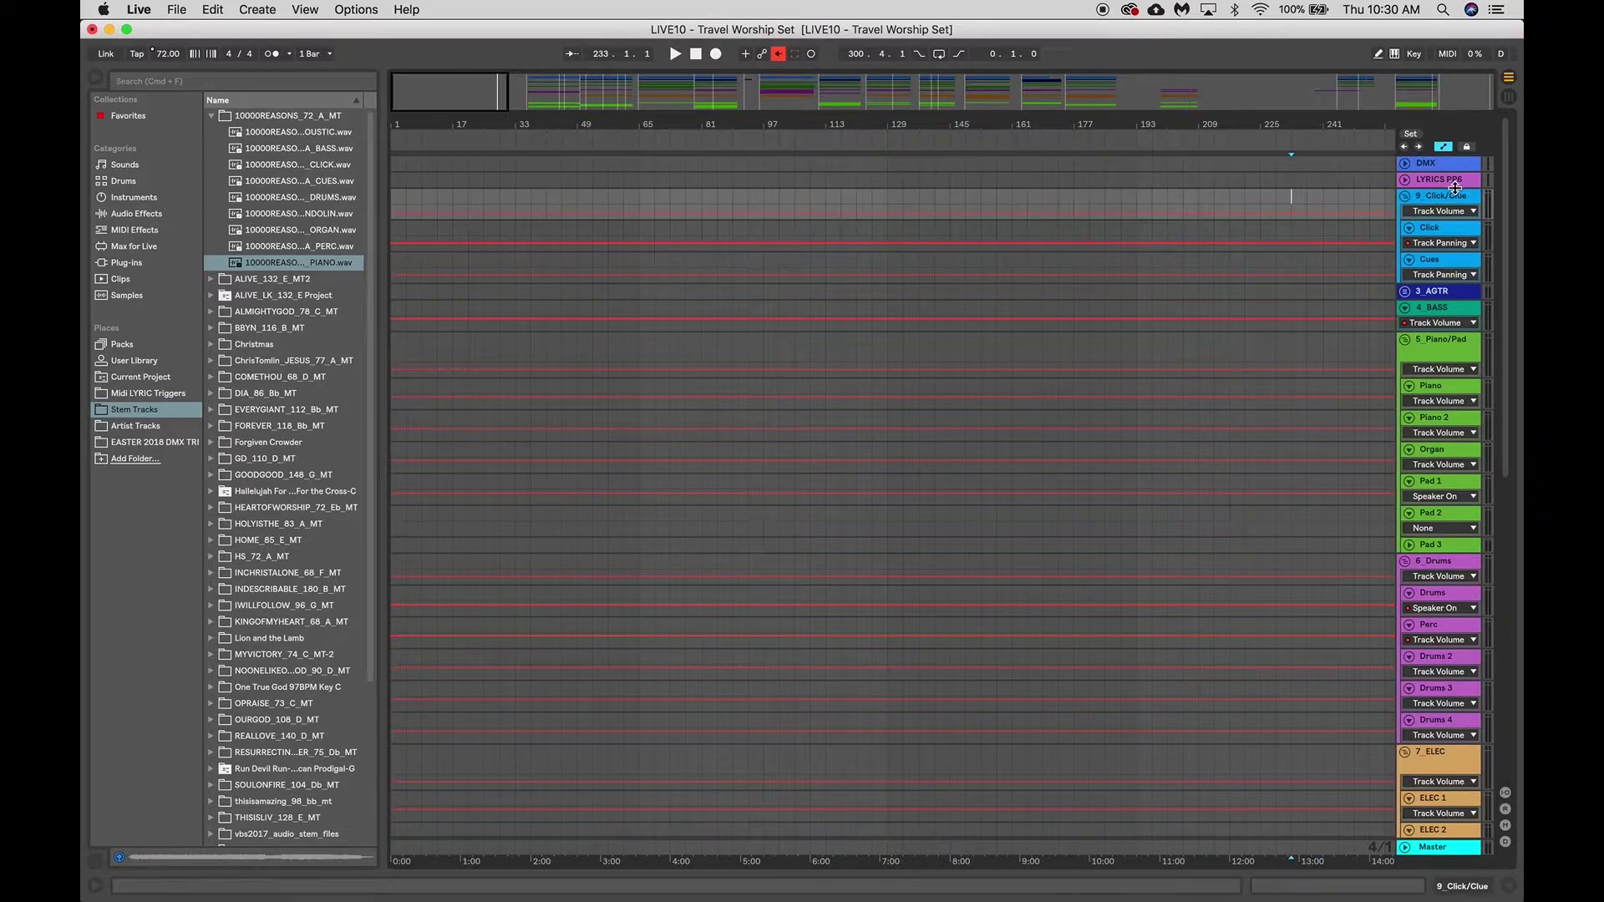
# Examine the LYRICS PP6 track, the Click and Cues tracks in the 9_Click/Clue group, and the tracks inside the 3_AGTR group
pyautogui.click(1434, 182)
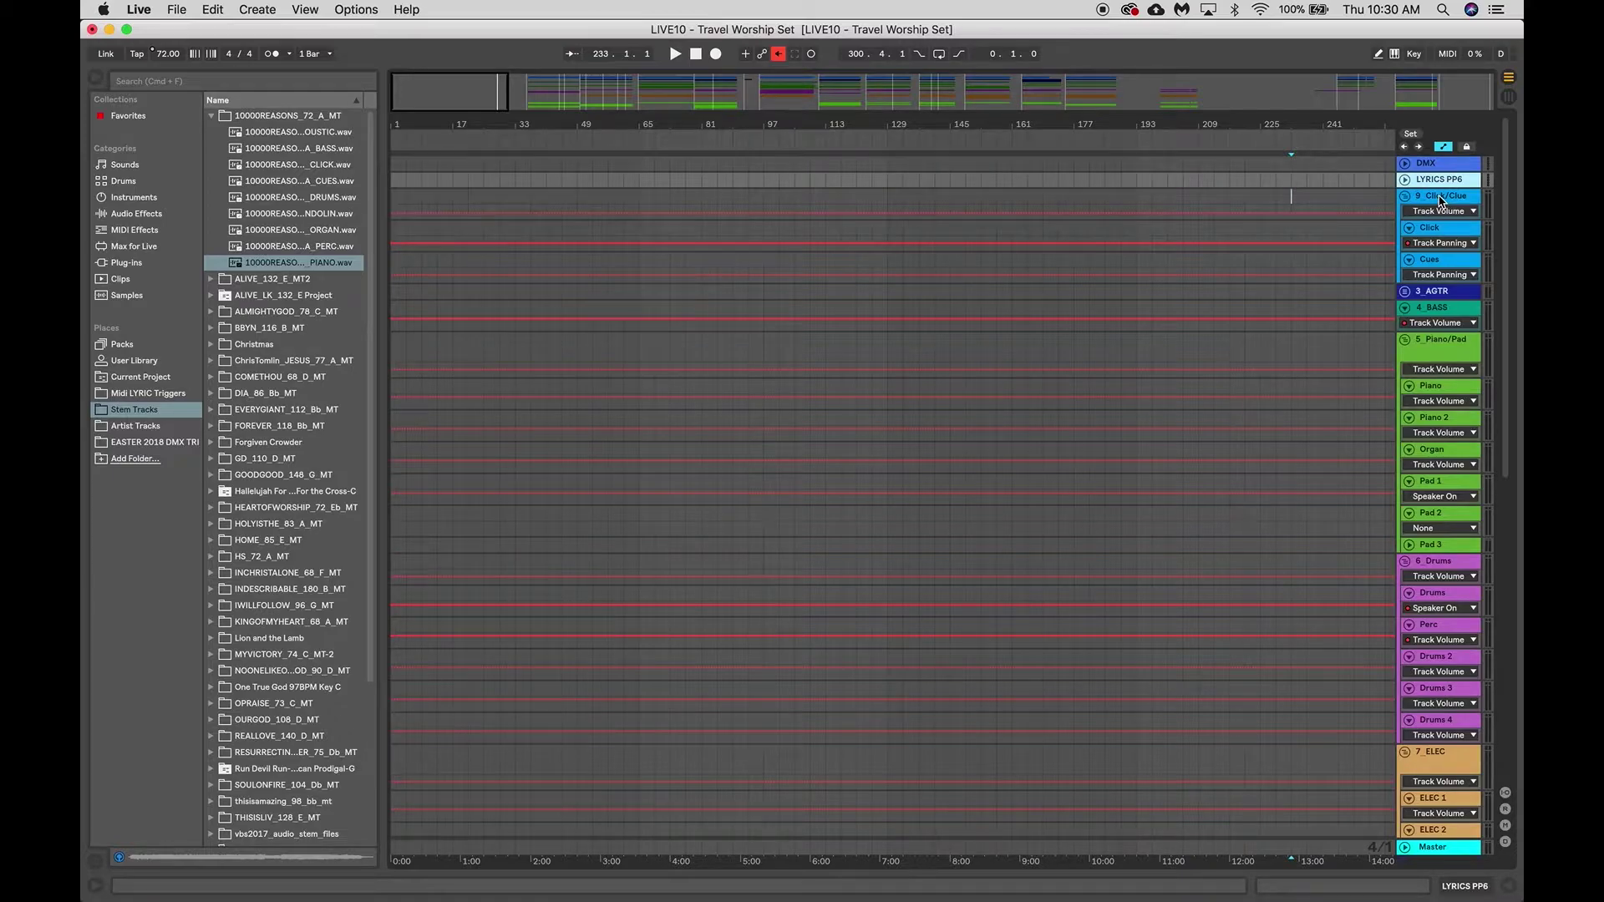
pyautogui.click(1441, 197)
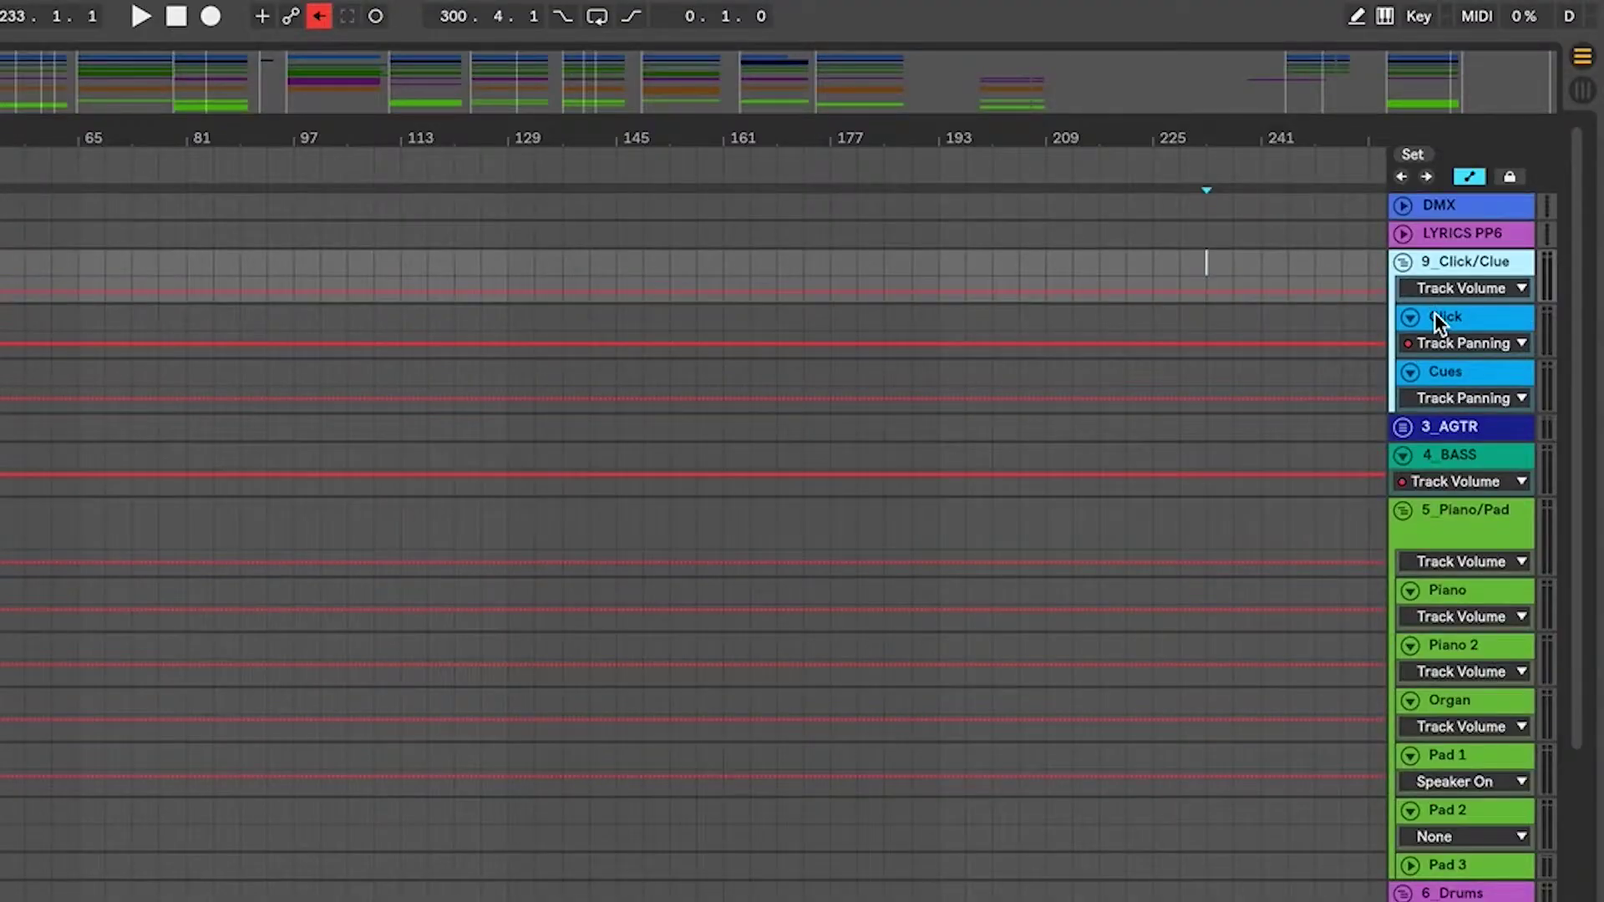
pyautogui.click(1439, 318)
pyautogui.click(1450, 369)
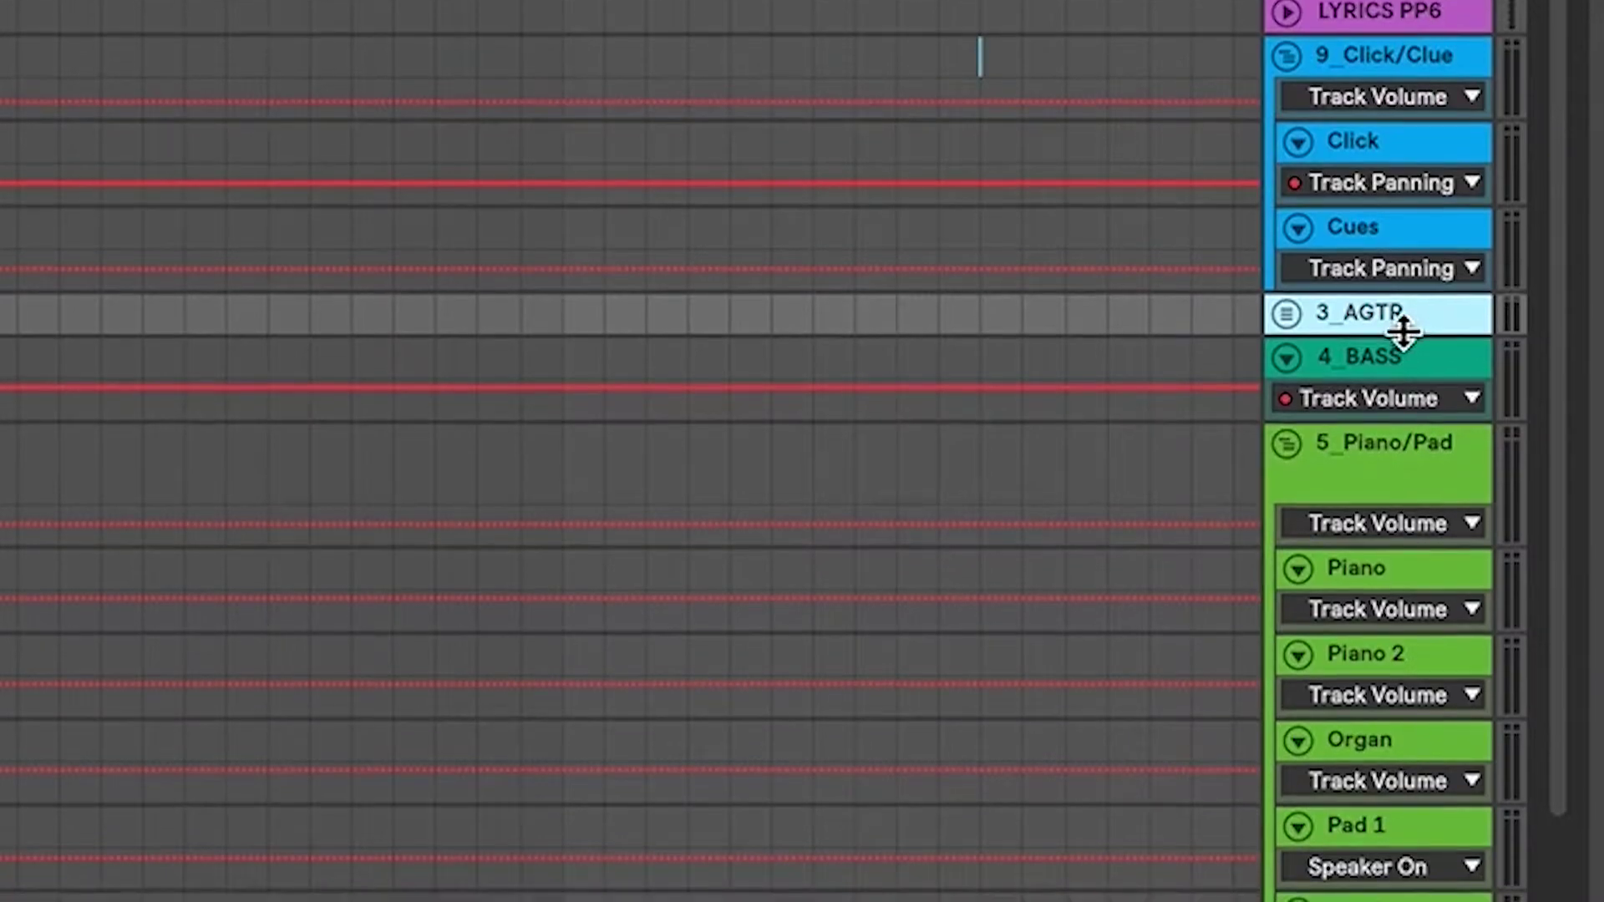
pyautogui.click(1287, 314)
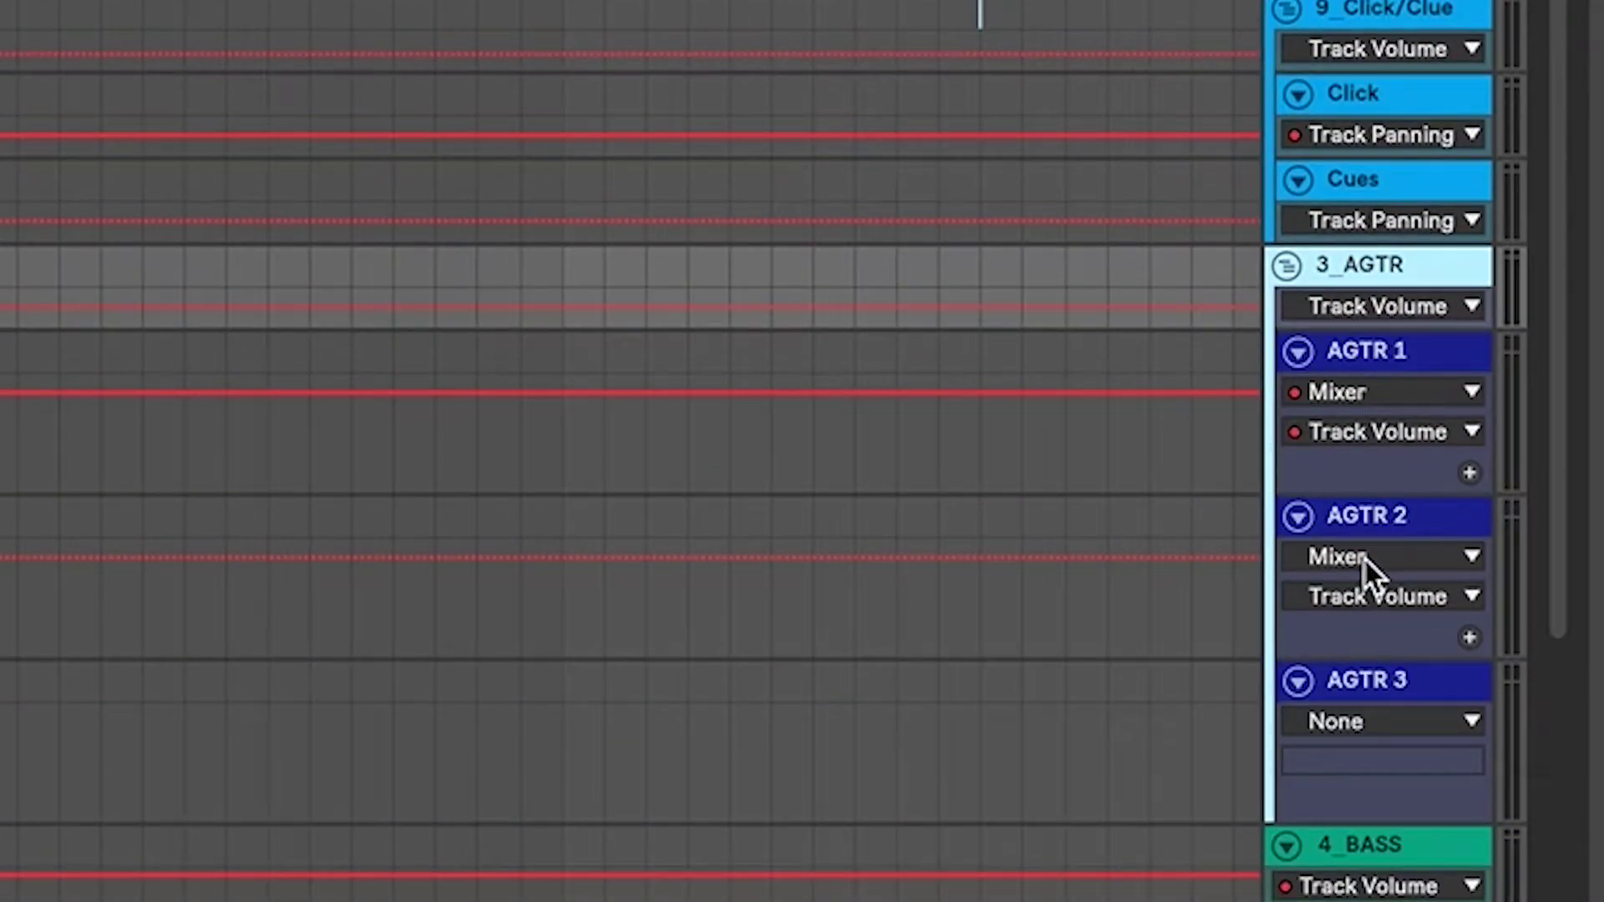
pyautogui.click(1291, 265)
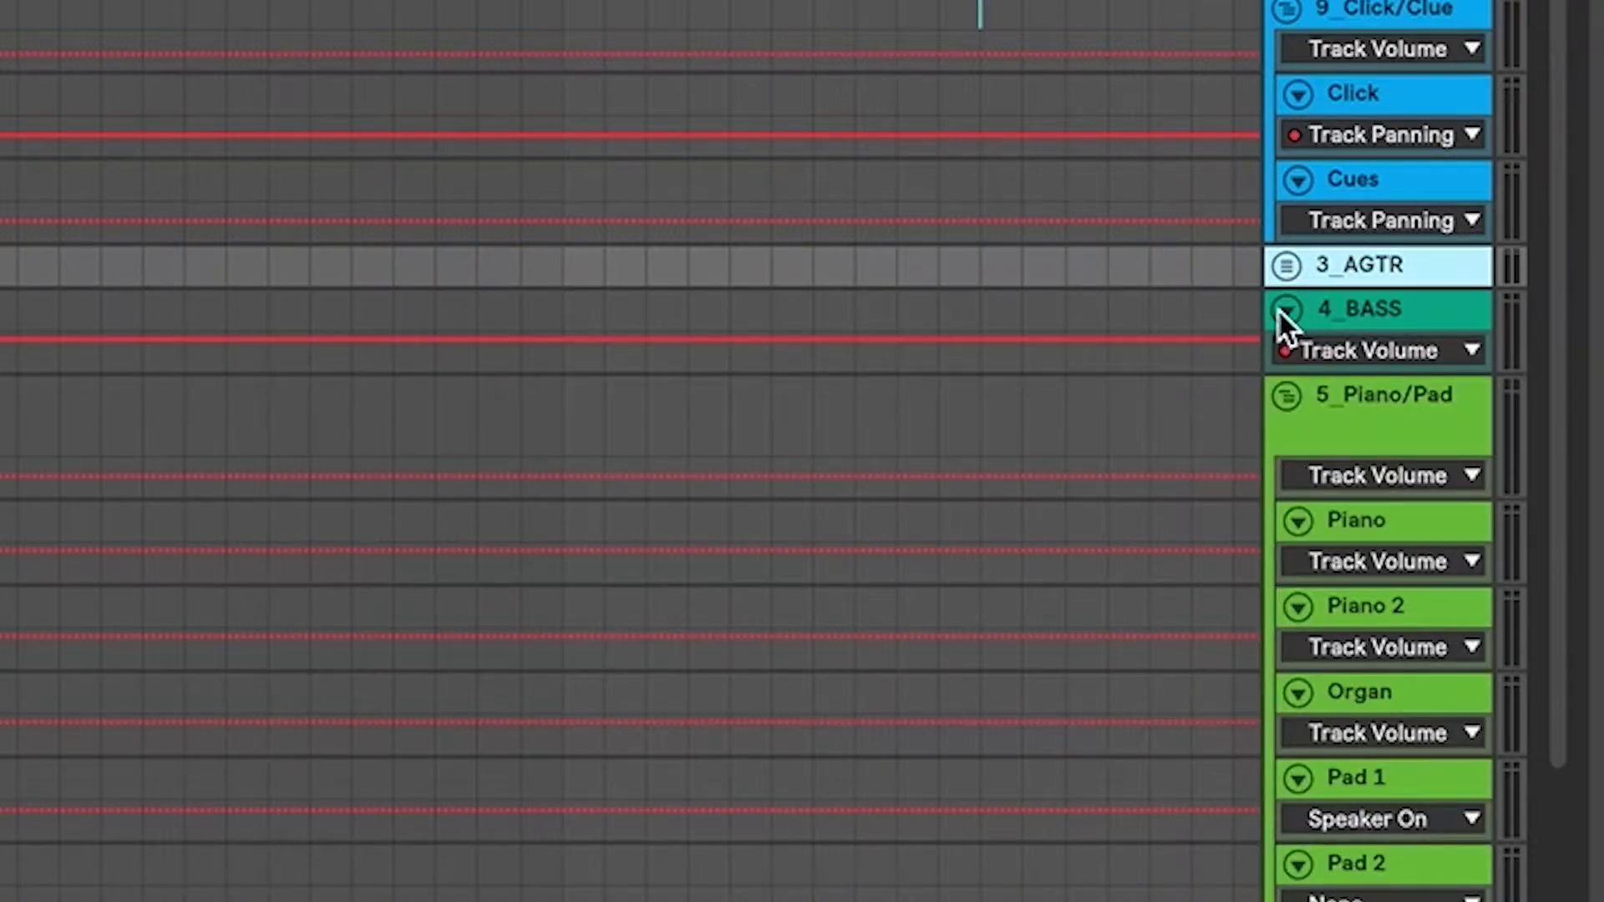
# Collapse the 4_BASS track and the 5_Piano/Pad, 6_Drums and 7_ELEC groups
pyautogui.click(1285, 309)
pyautogui.click(1286, 310)
pyautogui.click(1285, 310)
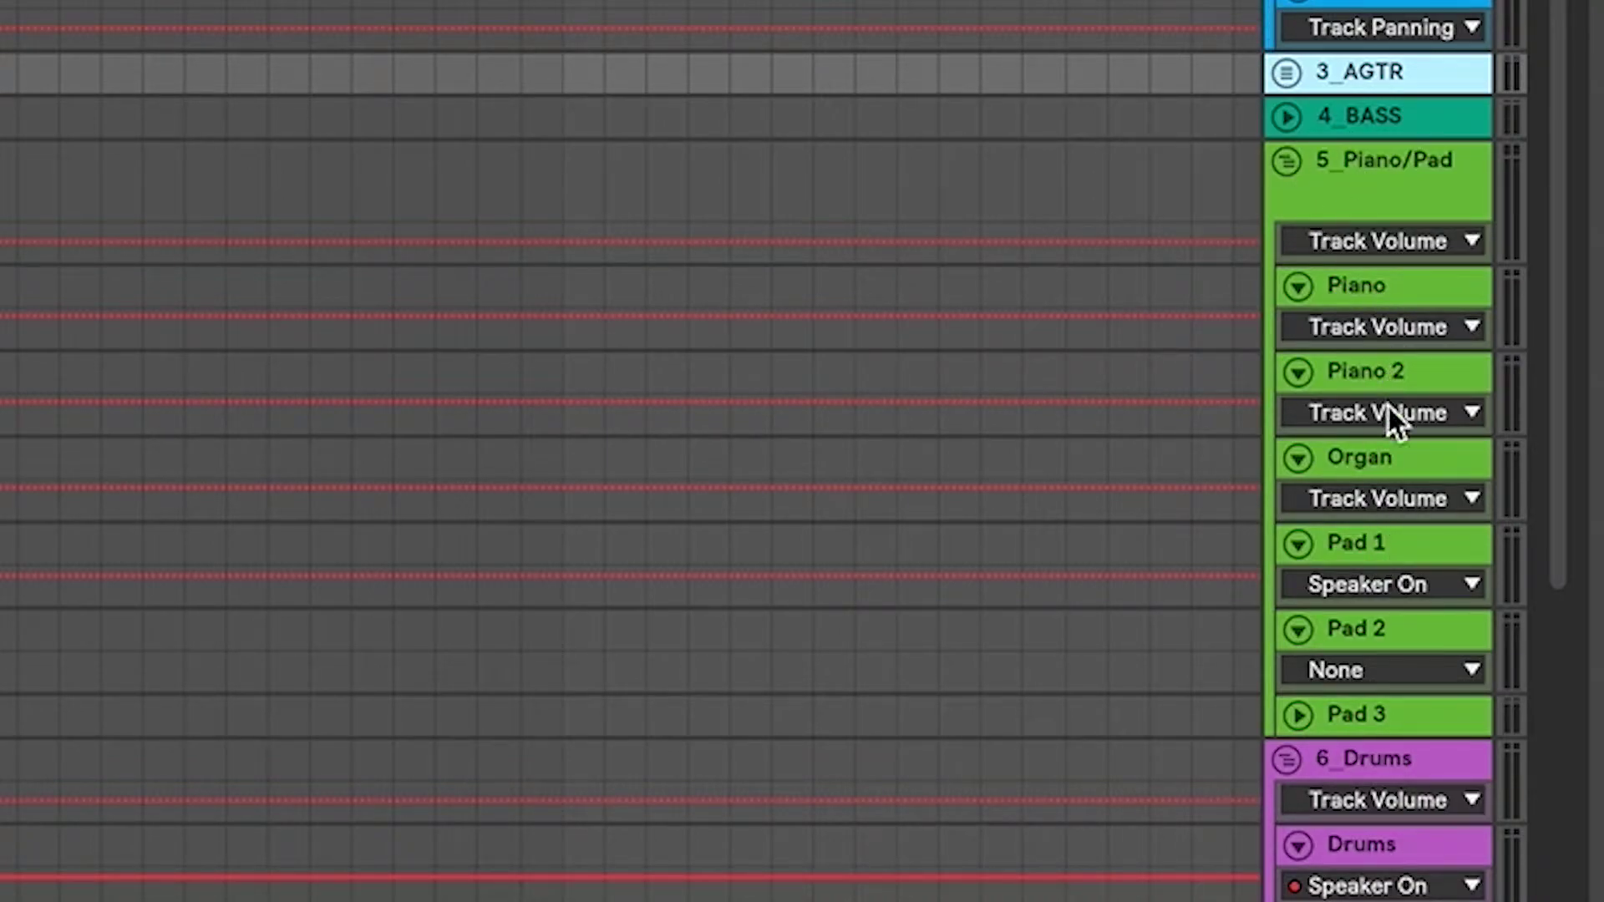
pyautogui.click(1287, 162)
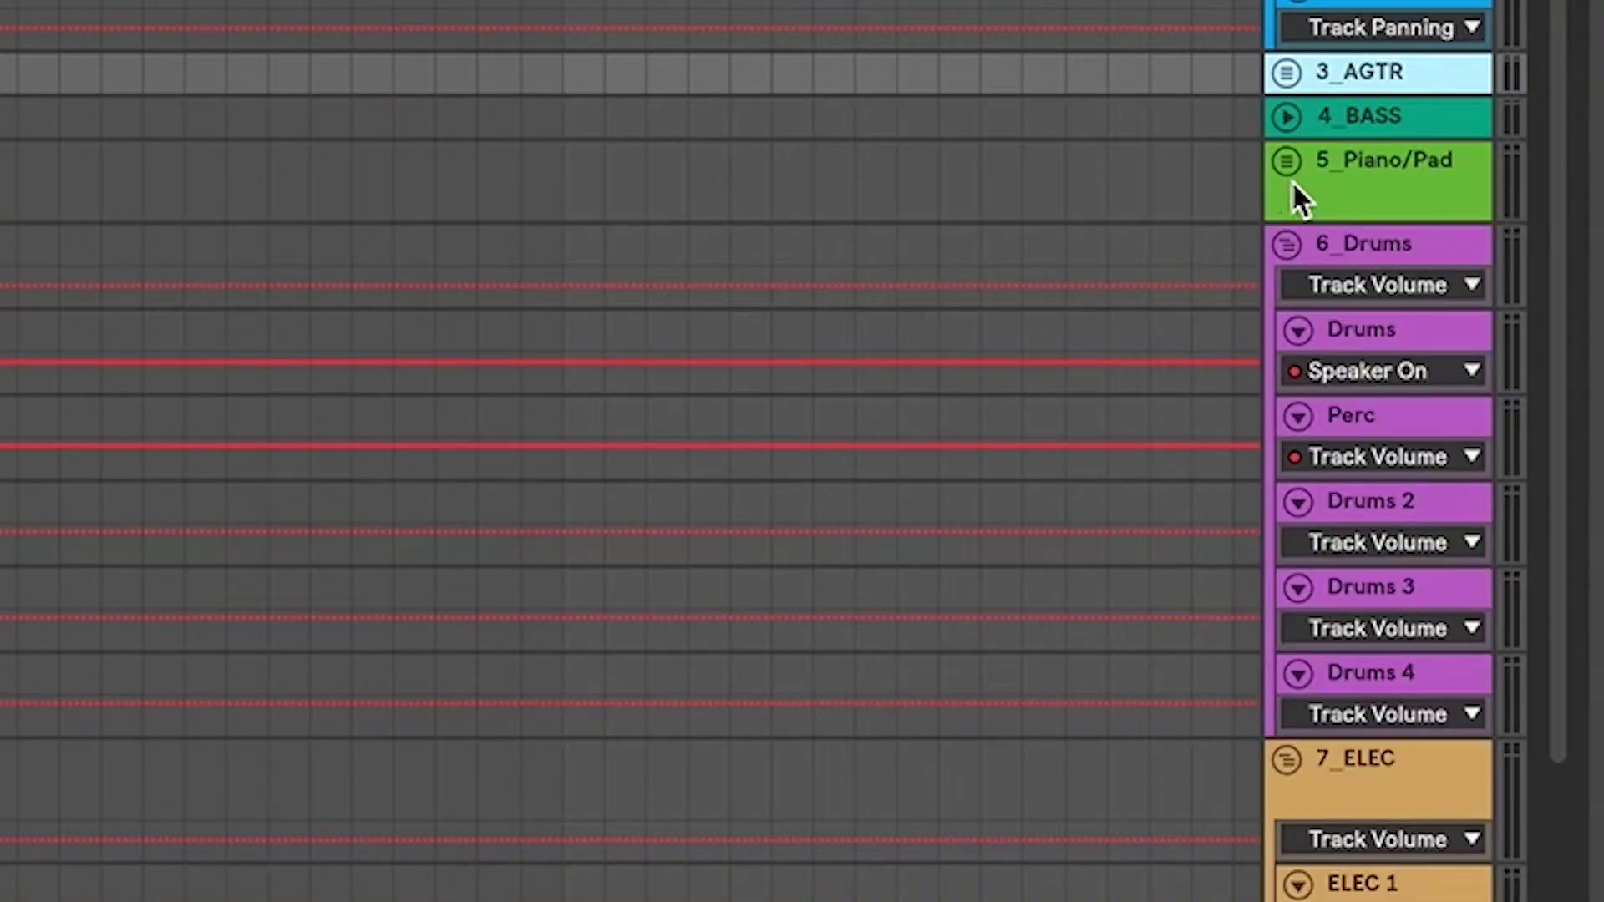
pyautogui.click(1286, 243)
pyautogui.scroll(-3, 1285, 240)
pyautogui.scroll(-3, 1317, 161)
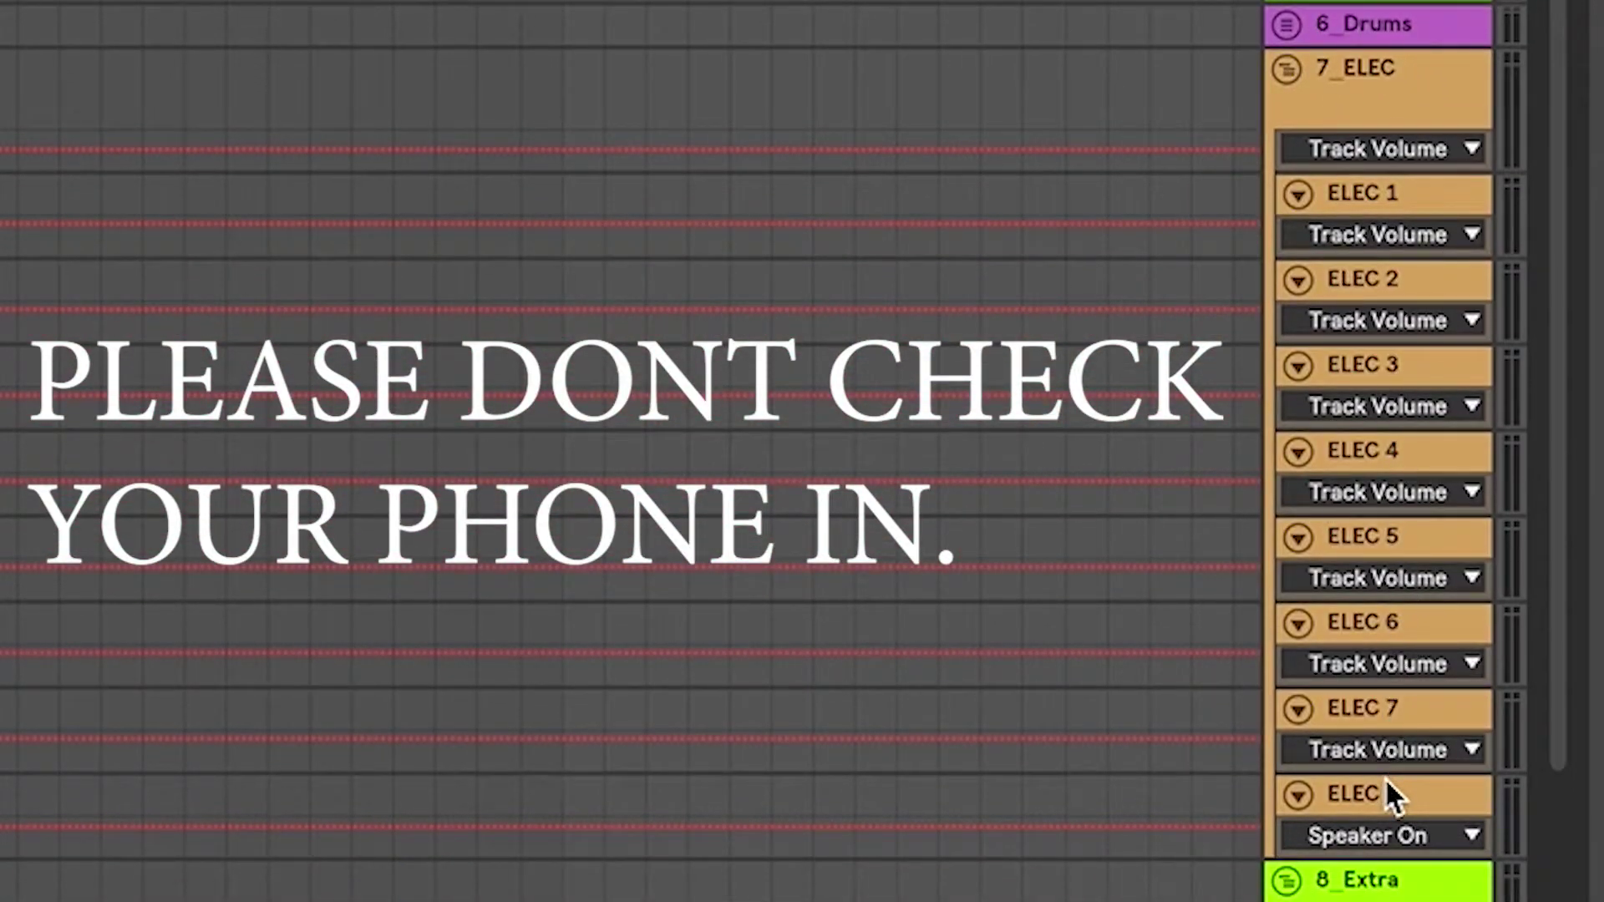
pyautogui.click(1389, 789)
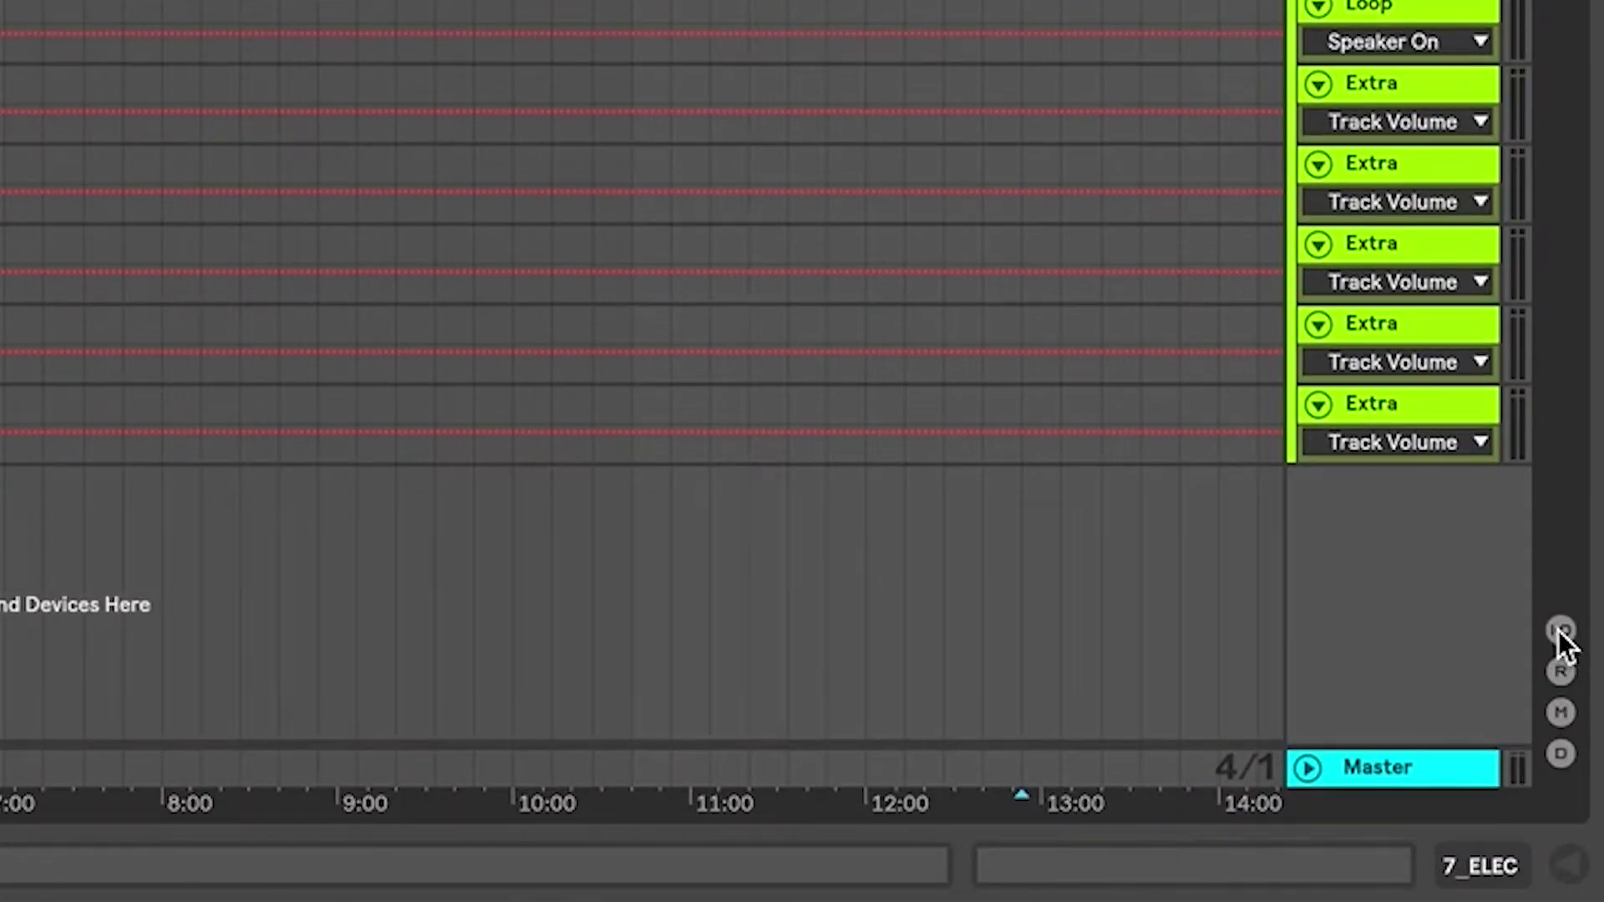
# Show the tracks' in/out section and check the output routing choices of the 9_Click/Clue group and the Synth track
pyautogui.click(1559, 631)
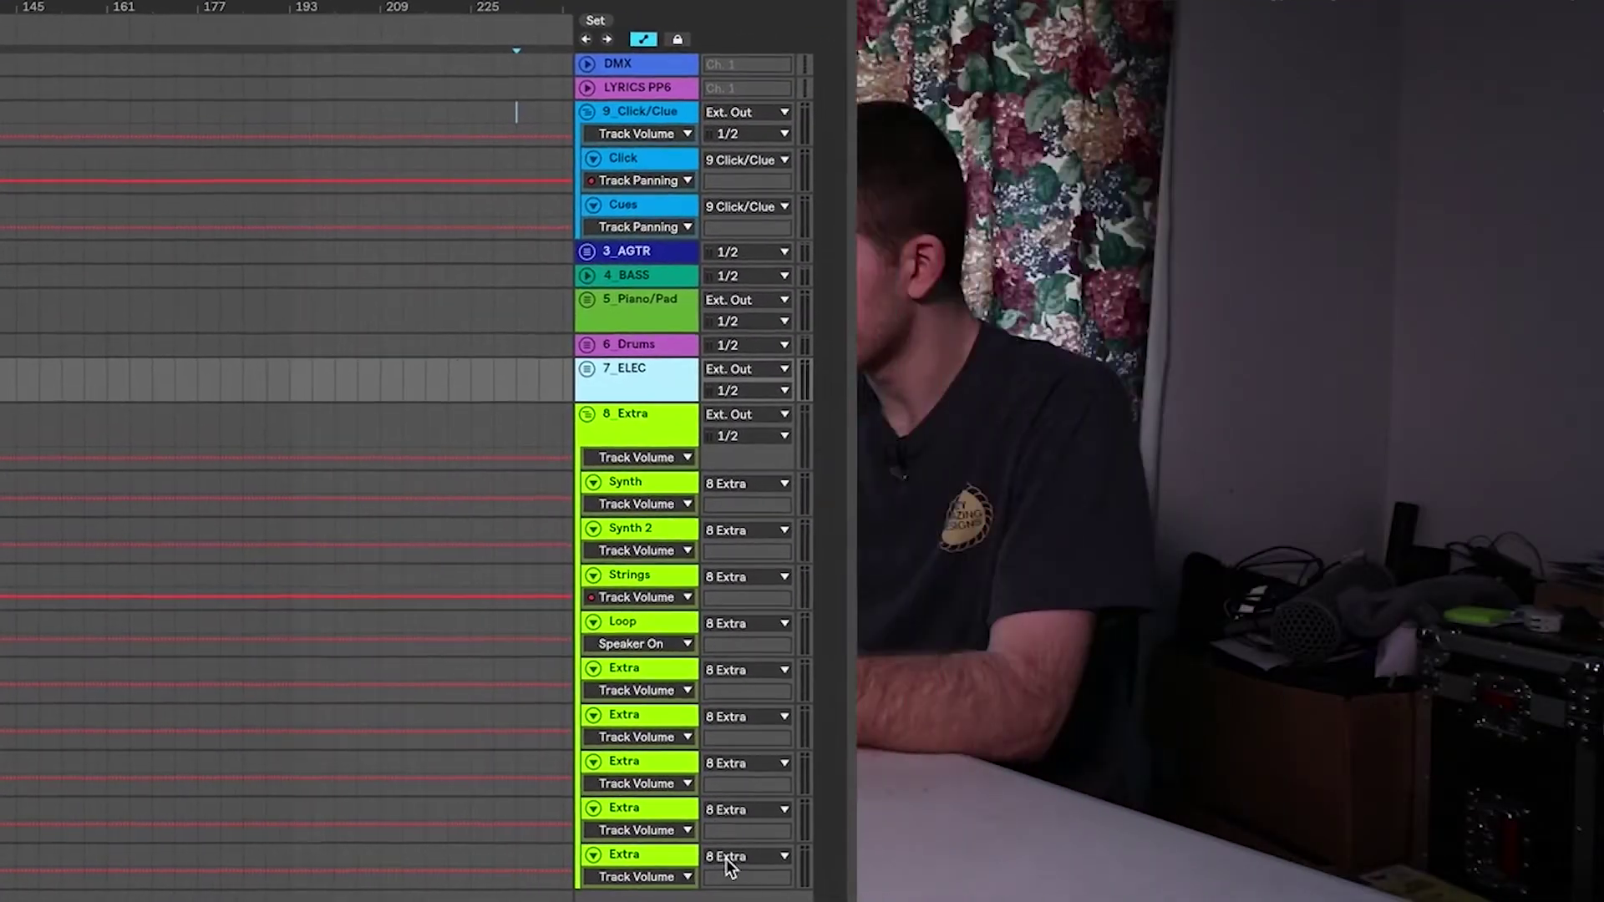
pyautogui.click(1502, 174)
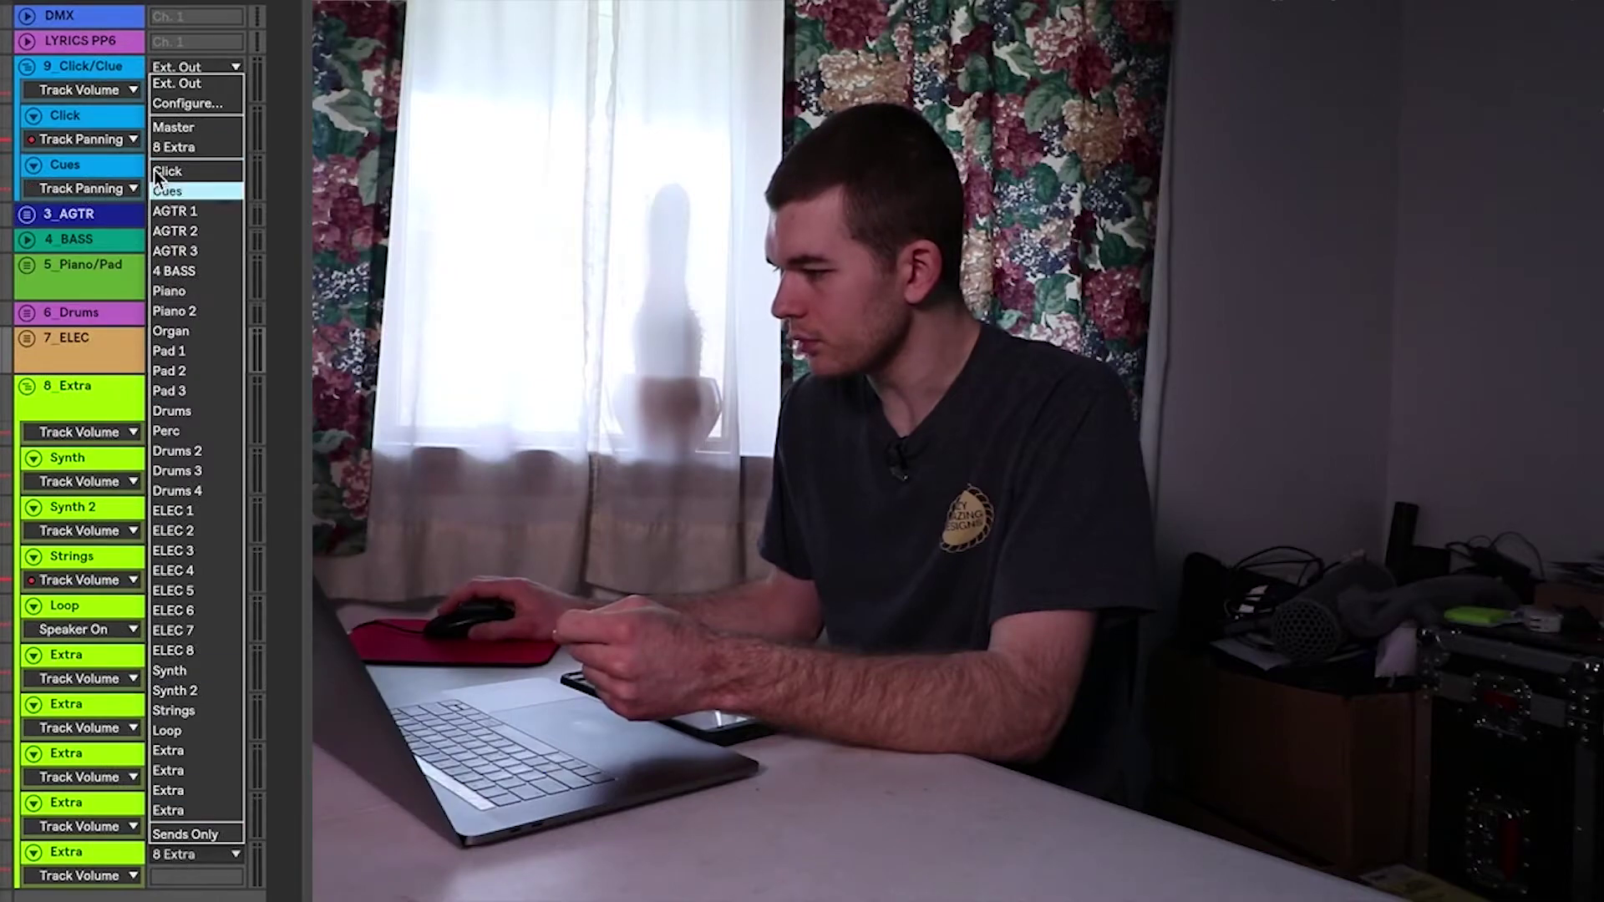
pyautogui.click(105, 436)
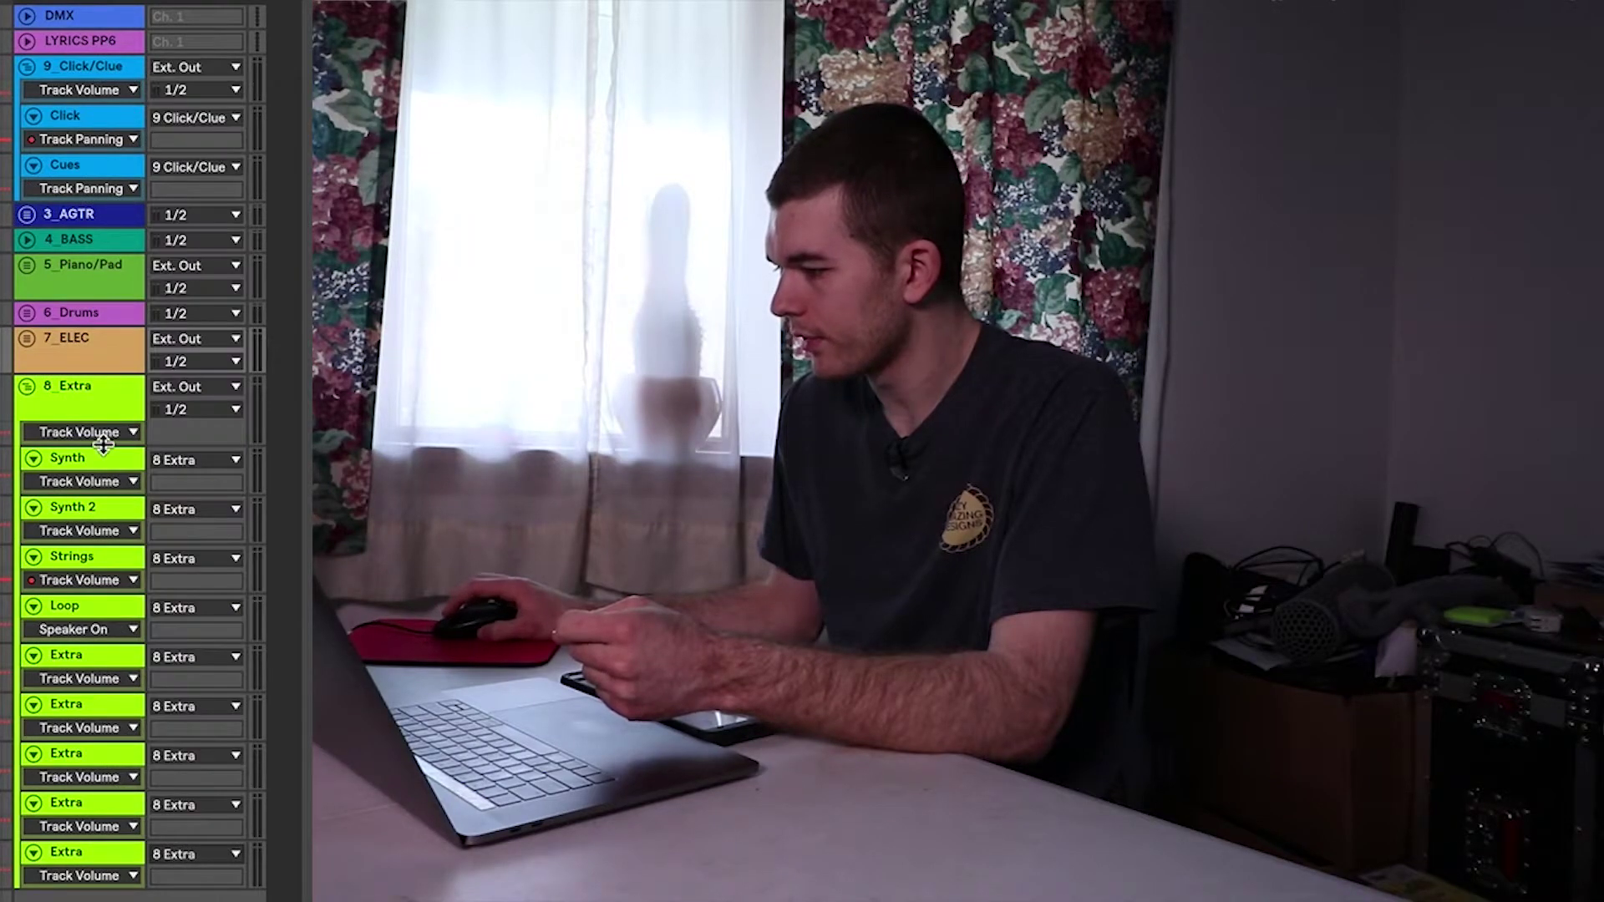
pyautogui.click(66, 398)
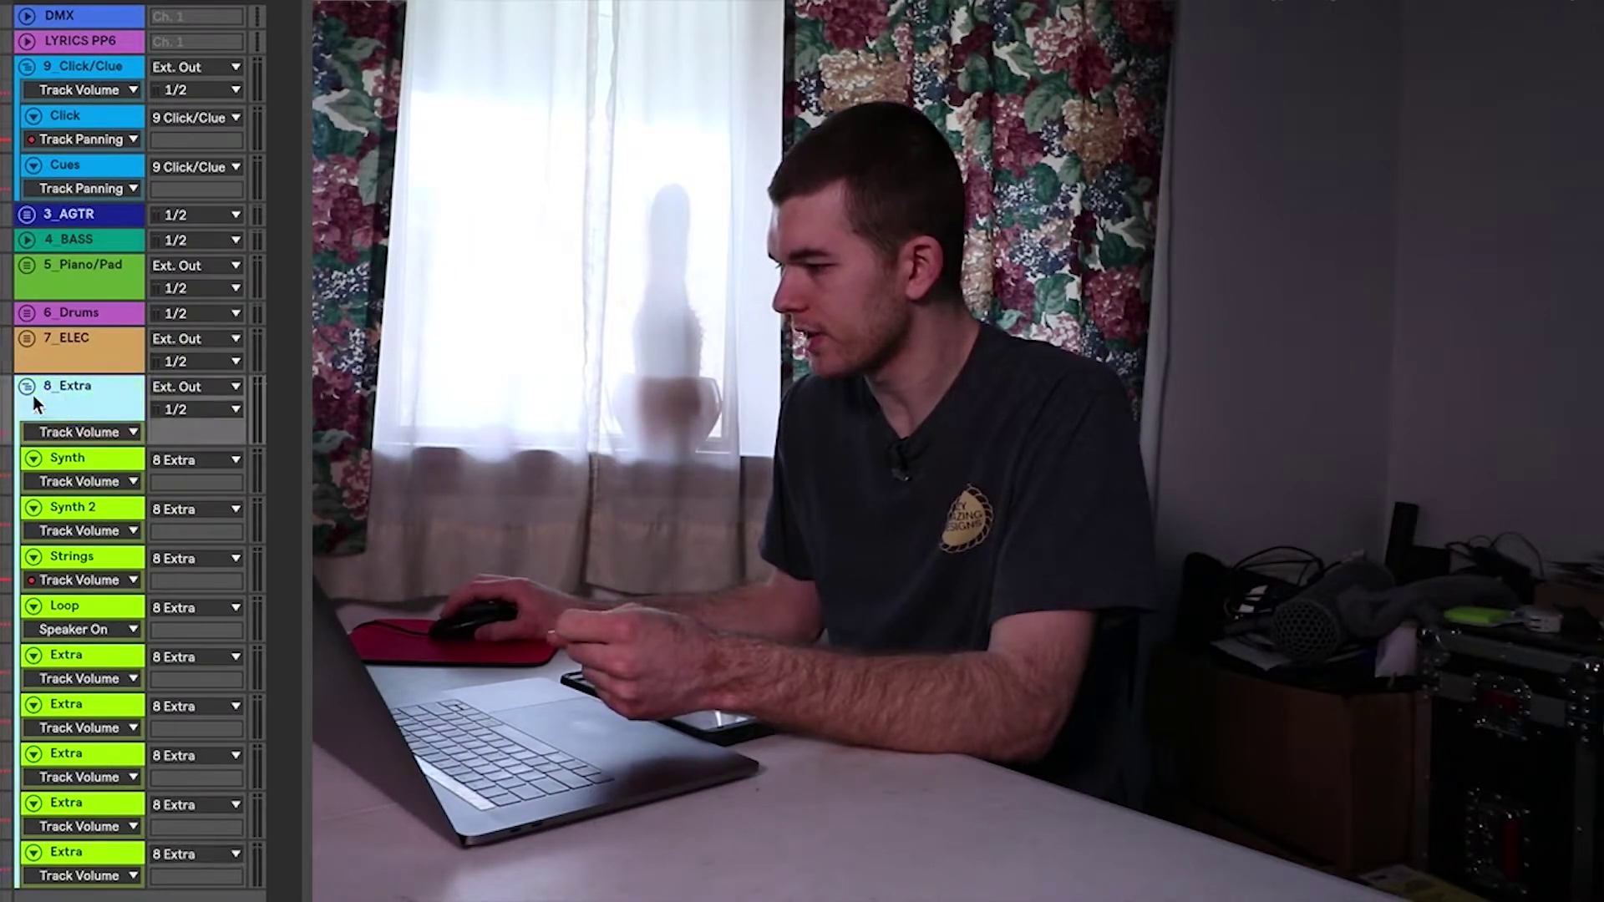
pyautogui.click(171, 460)
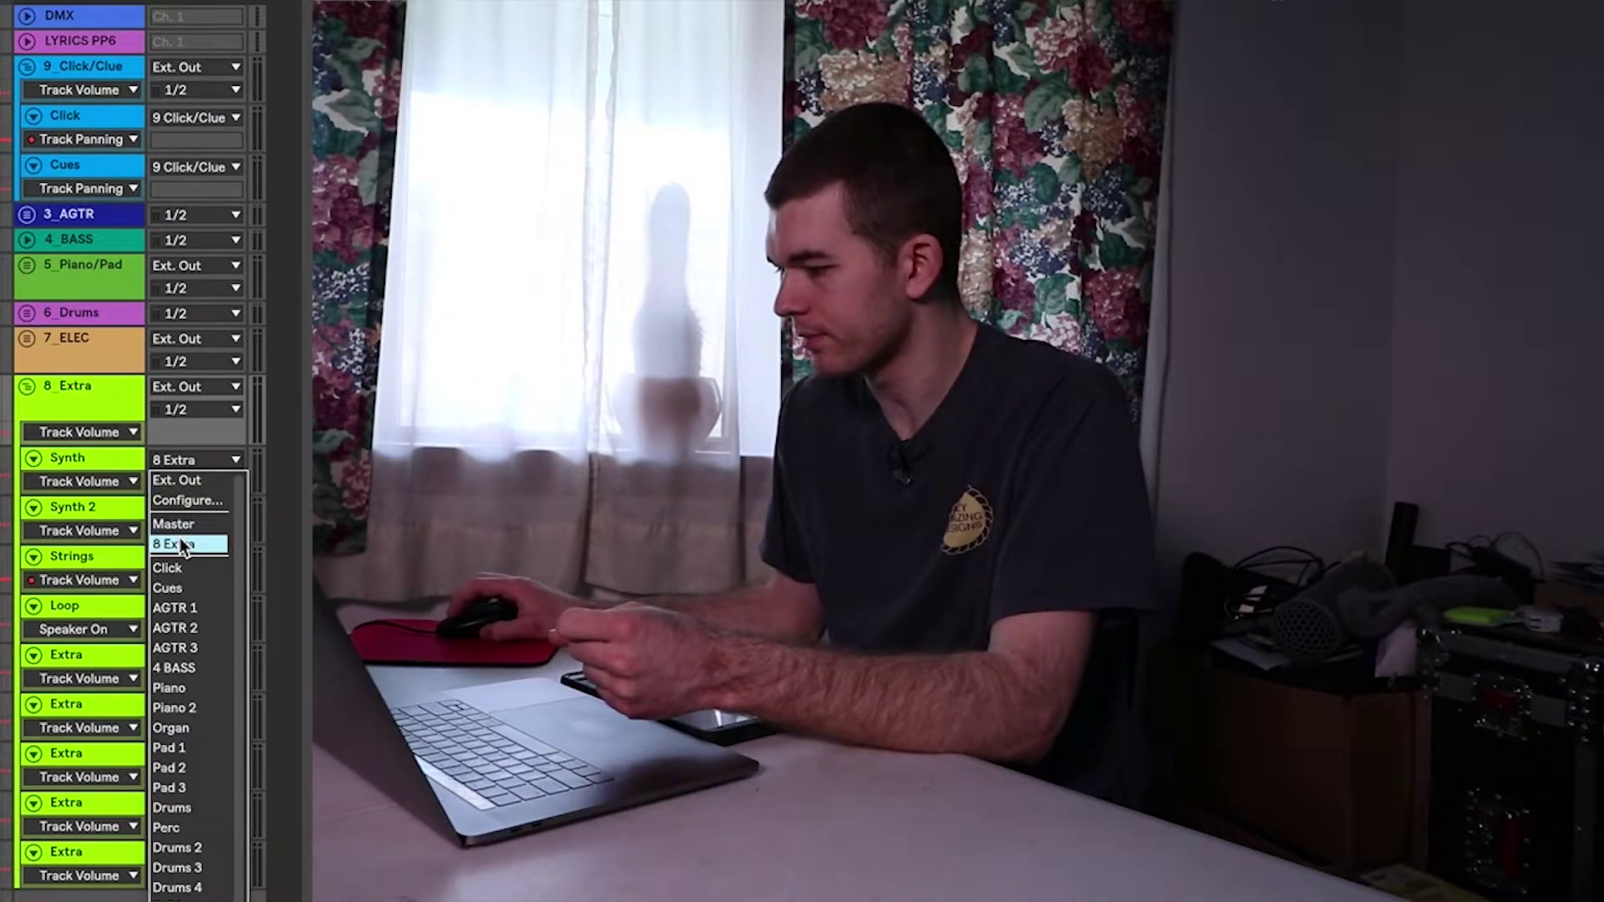
pyautogui.click(144, 520)
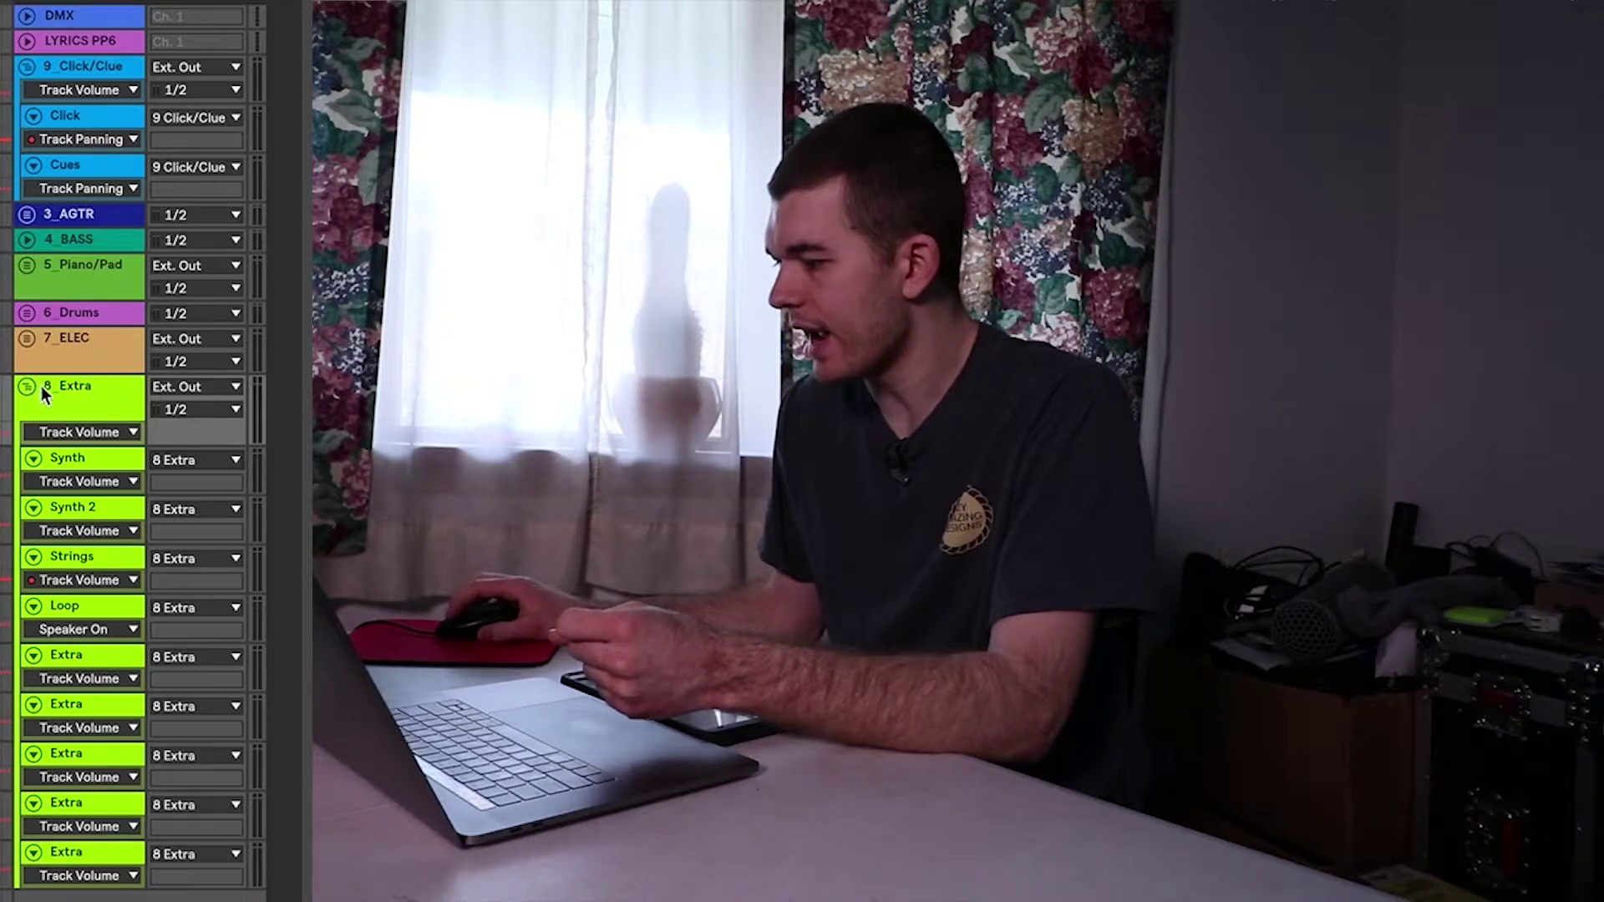
# Route the 8_Extra group to Ext. Out on output pair 1/2
pyautogui.click(180, 388)
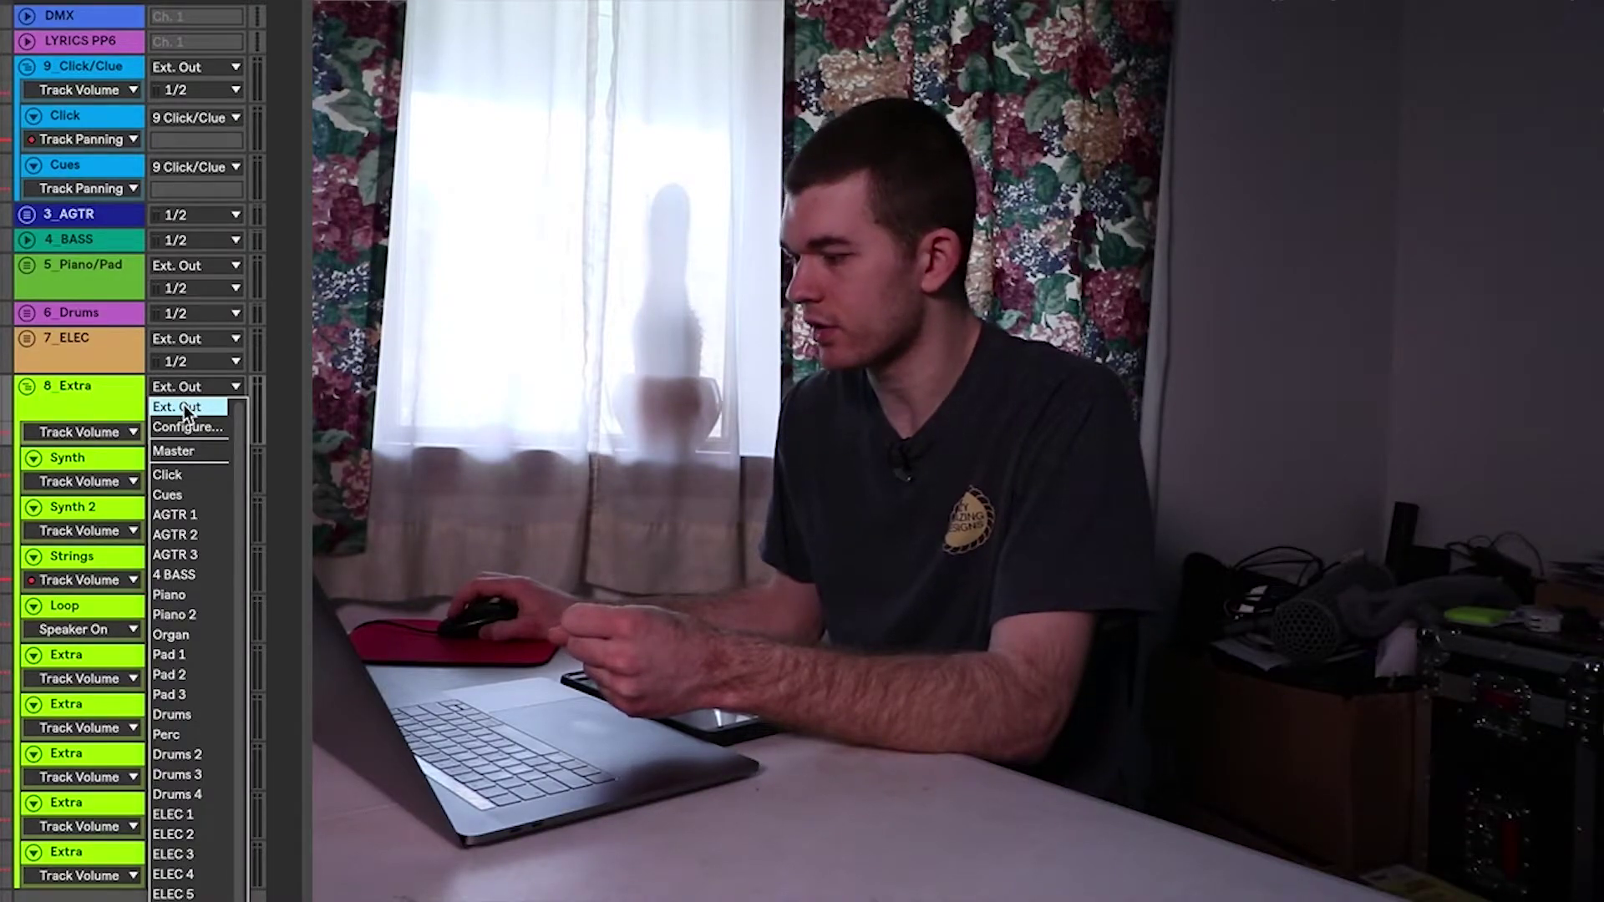
pyautogui.click(184, 405)
pyautogui.click(184, 406)
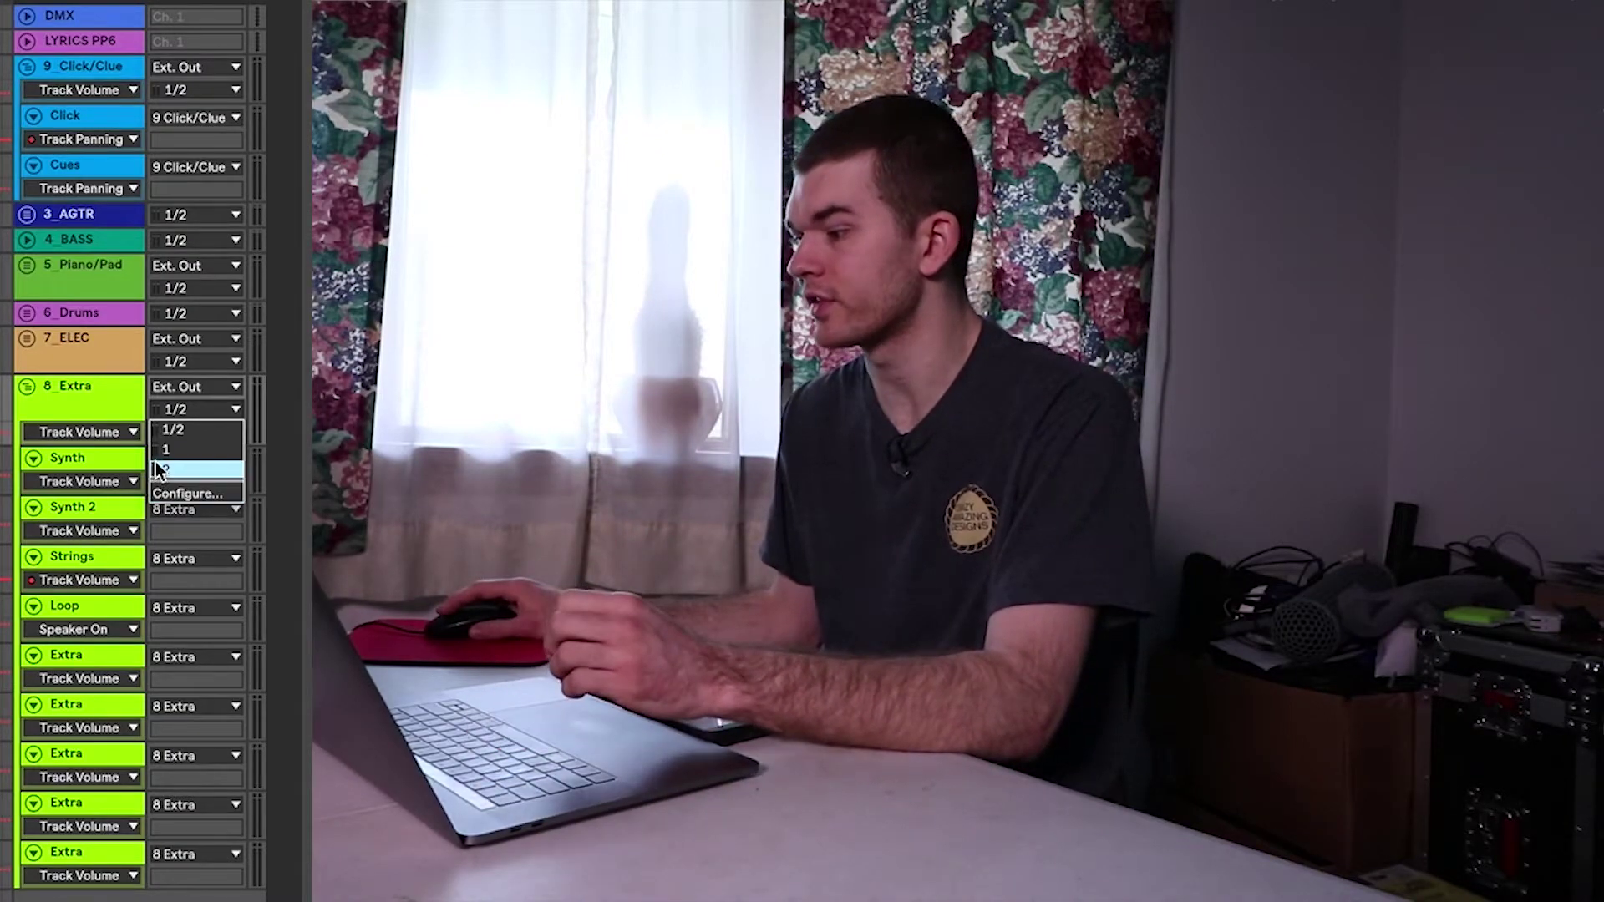
pyautogui.click(159, 428)
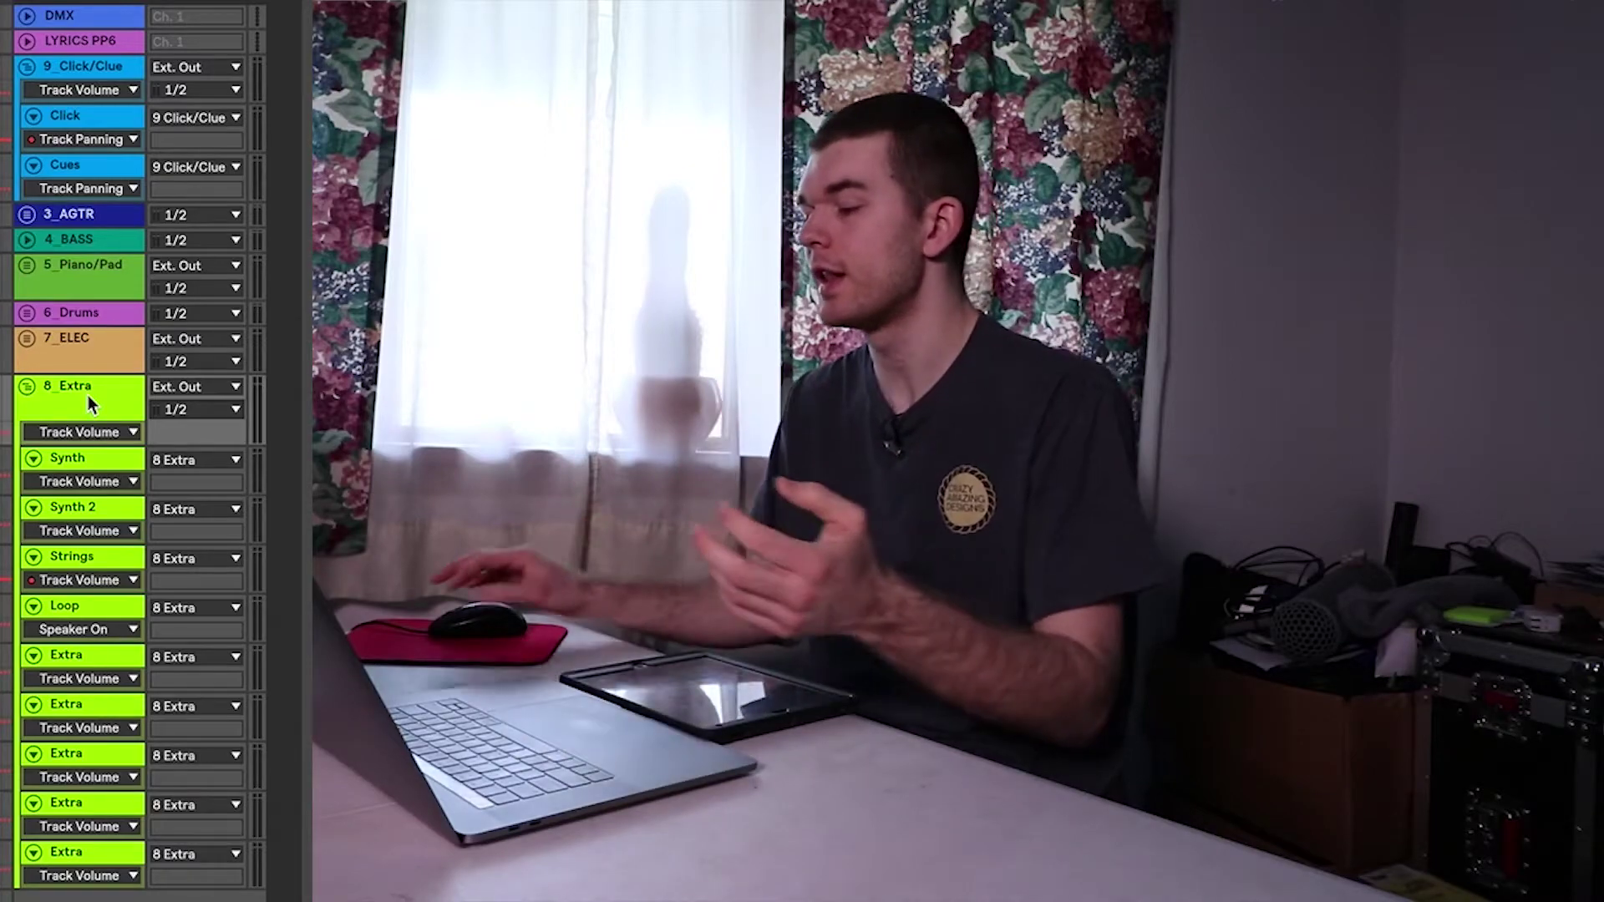
# Expand the 7_ELEC, 6_Drums, 5_Piano/Pad and 3_AGTR groups to show their individual tracks
pyautogui.click(28, 386)
pyautogui.click(27, 386)
pyautogui.click(26, 339)
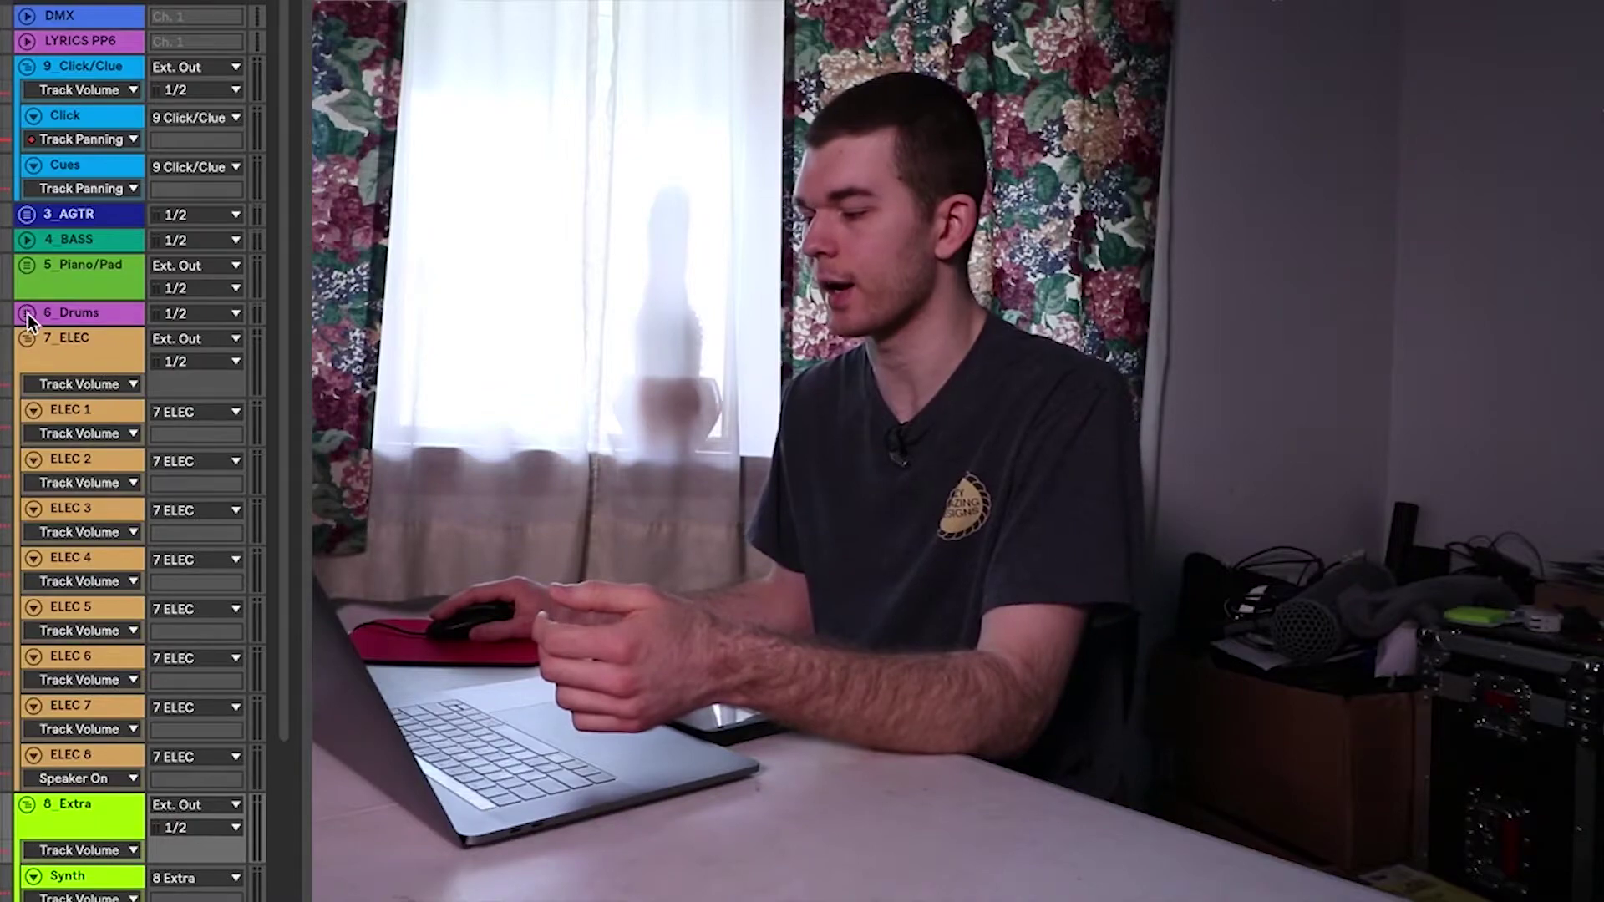
pyautogui.click(26, 313)
pyautogui.click(25, 264)
pyautogui.click(27, 215)
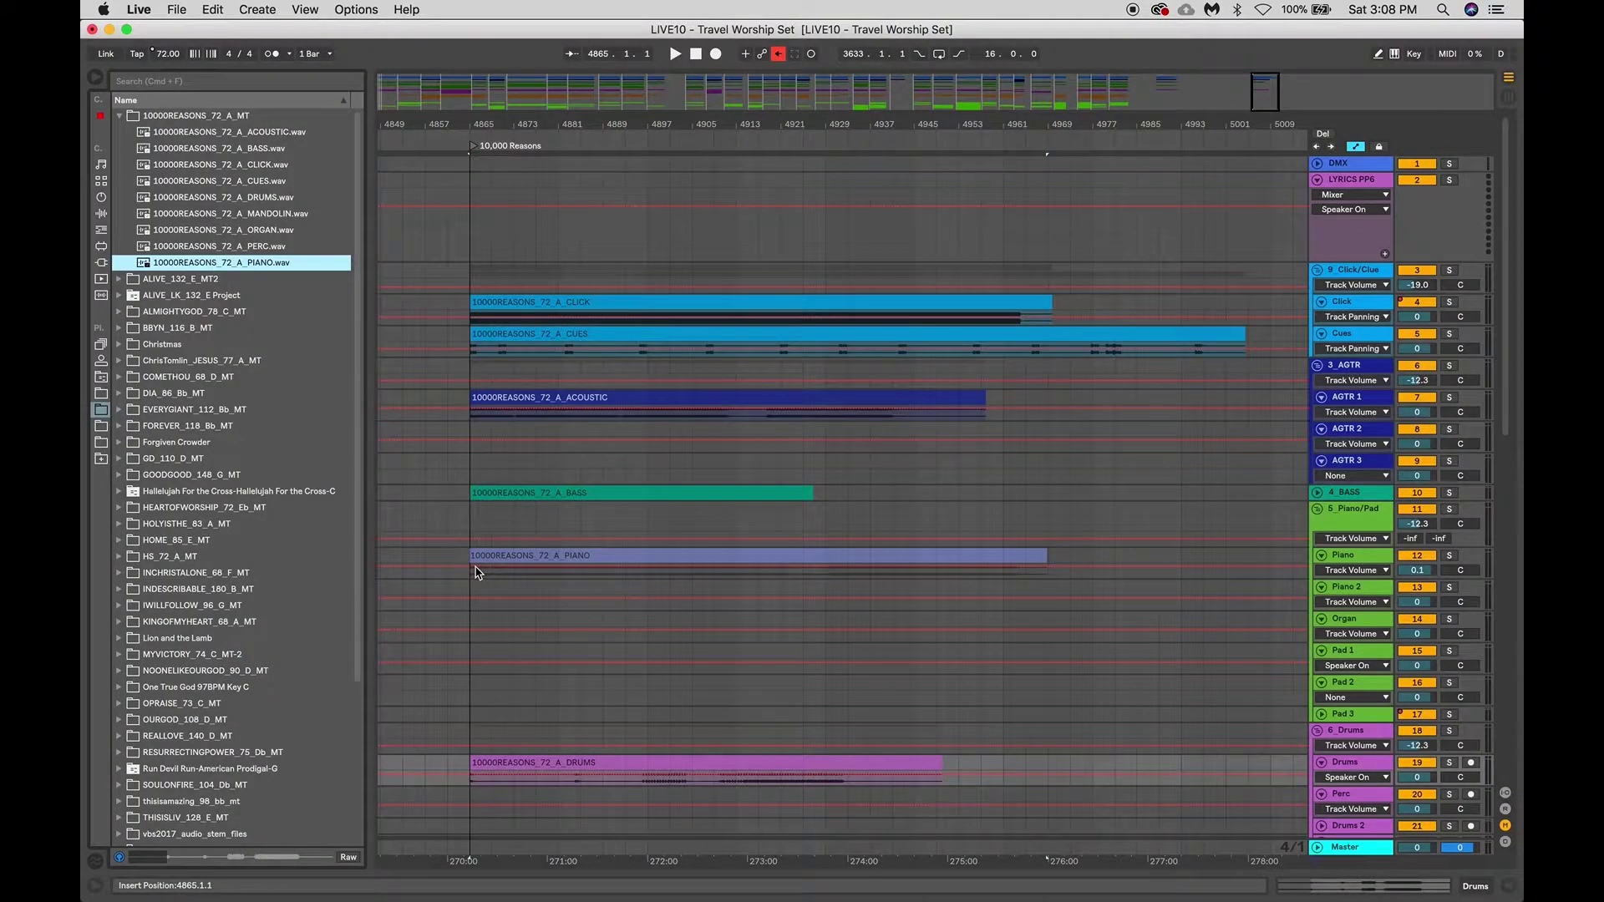
# Place the 10000REASONS_72_A_PIANO.wav stem on the Piano track at bar 4865, aligned with the song's other stems
pyautogui.click(476, 573)
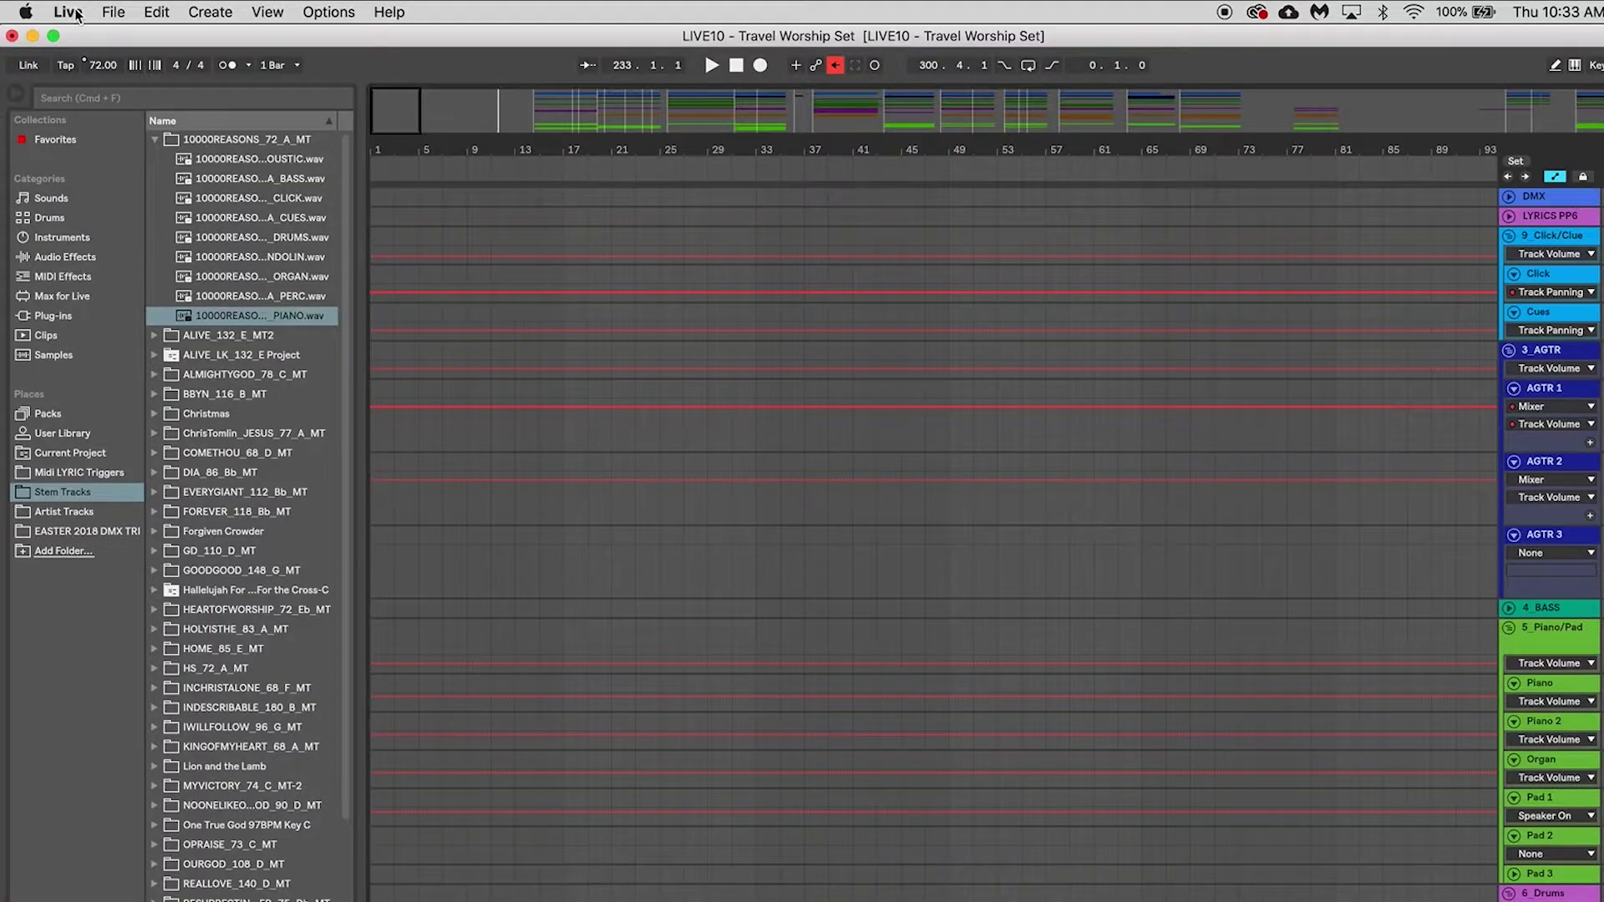
# Make sure Auto-Warp Long Samples is set to Off in the Record/Warp/Launch preferences
pyautogui.click(67, 11)
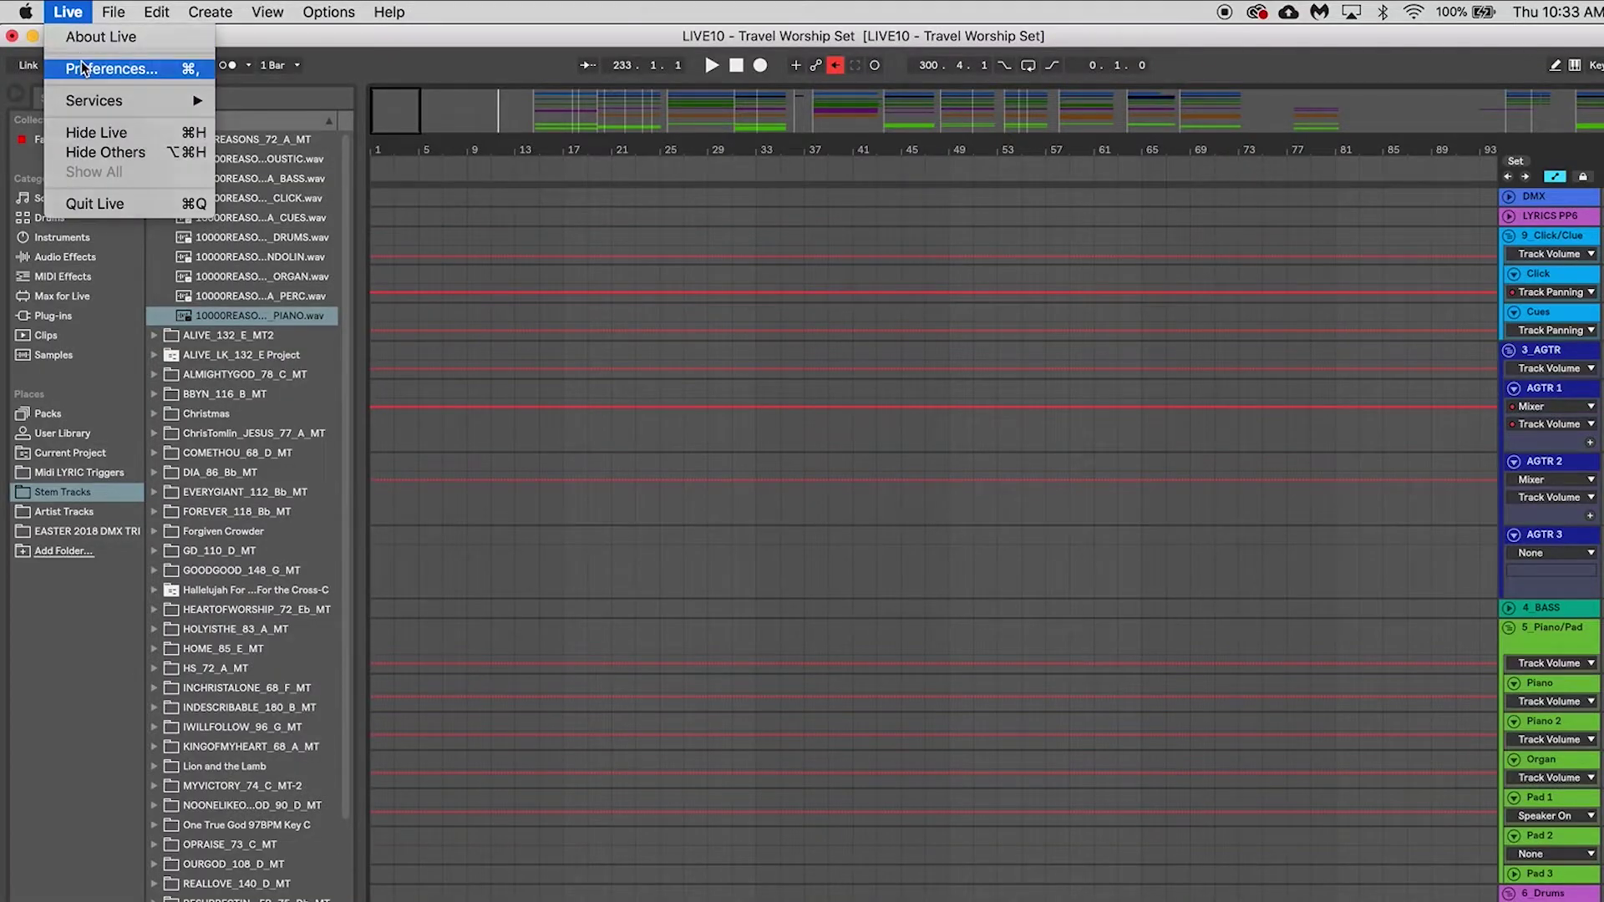
pyautogui.click(80, 69)
pyautogui.click(651, 459)
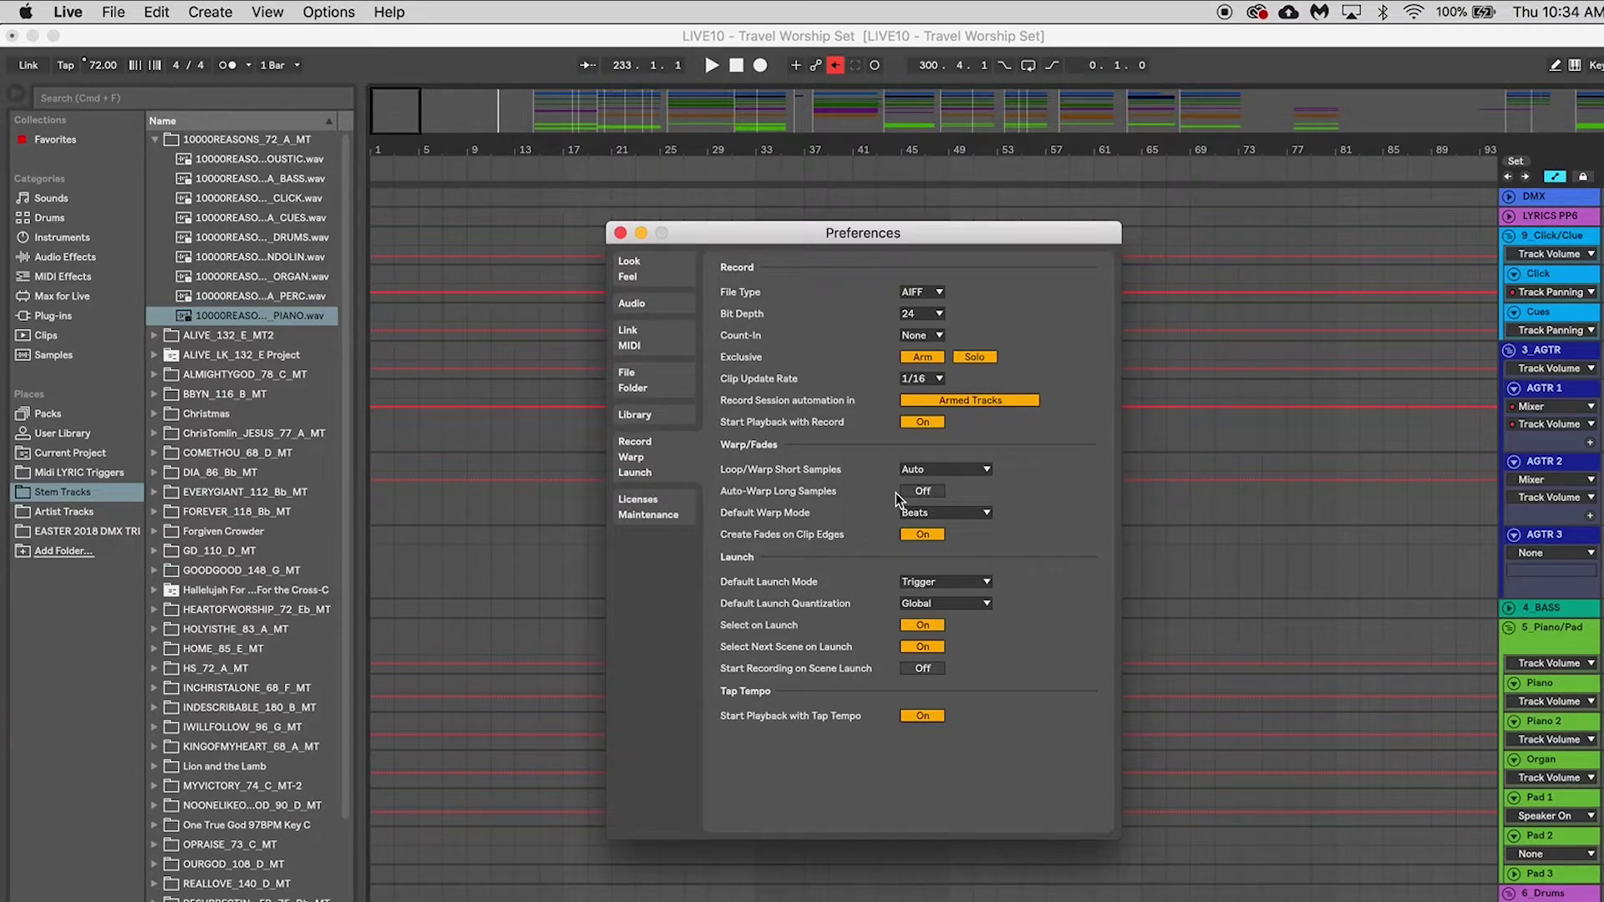
pyautogui.click(919, 493)
pyautogui.click(919, 493)
pyautogui.click(620, 233)
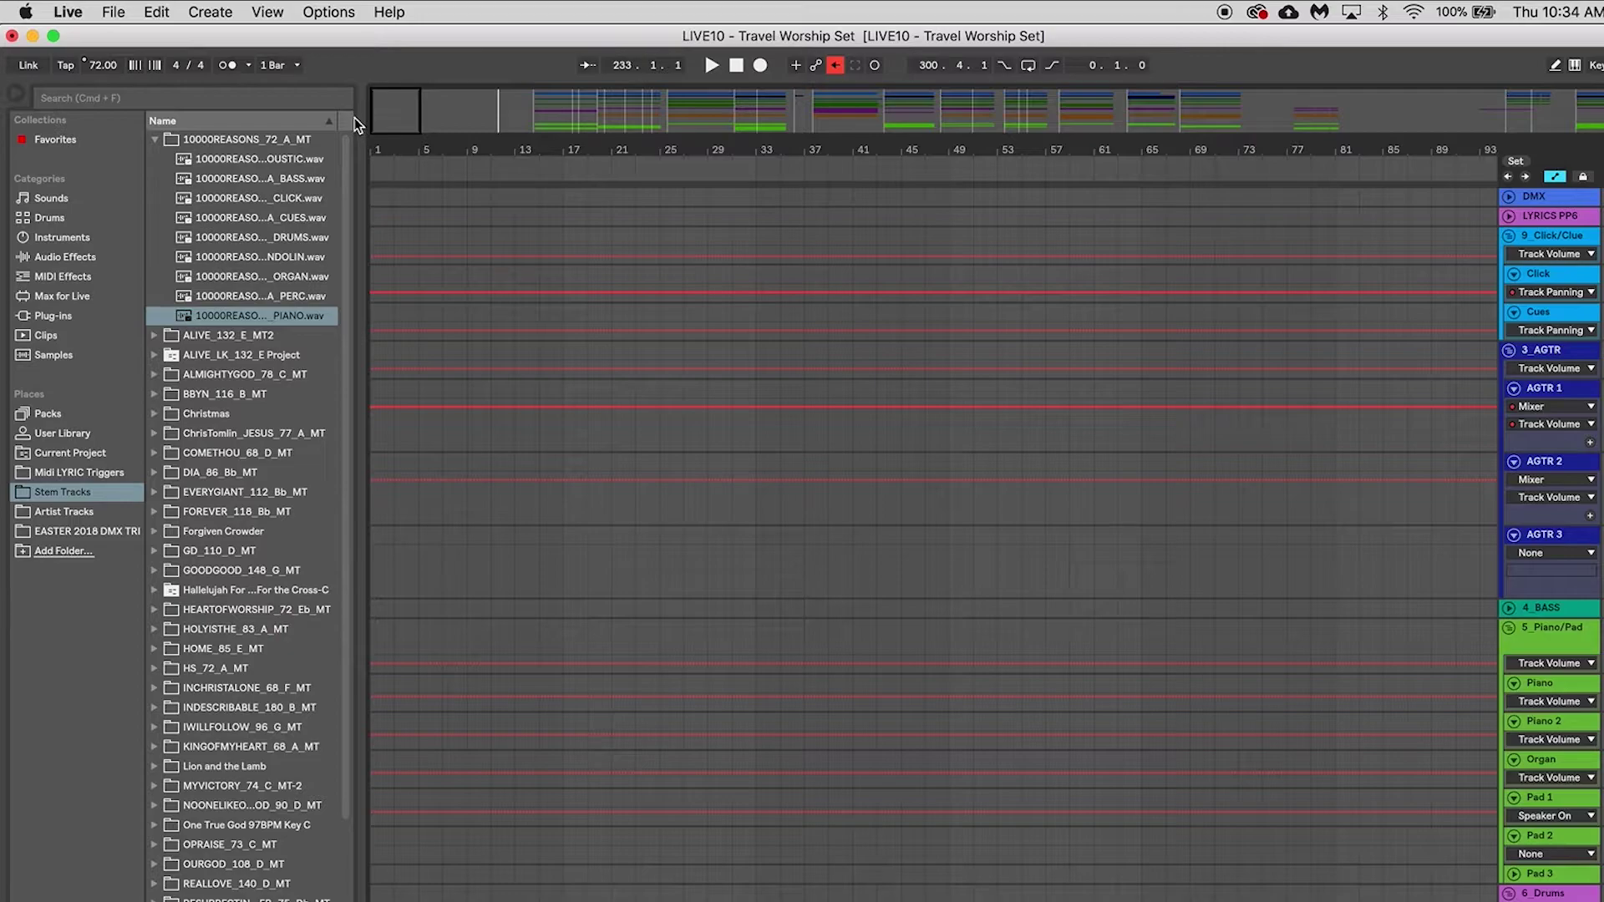
# Select the 10000REASONS_72_A_MT folder in Stem Tracks and check the set's tempo against the one in its name
pyautogui.moveTo(418, 106); pyautogui.dragTo(416, 105)
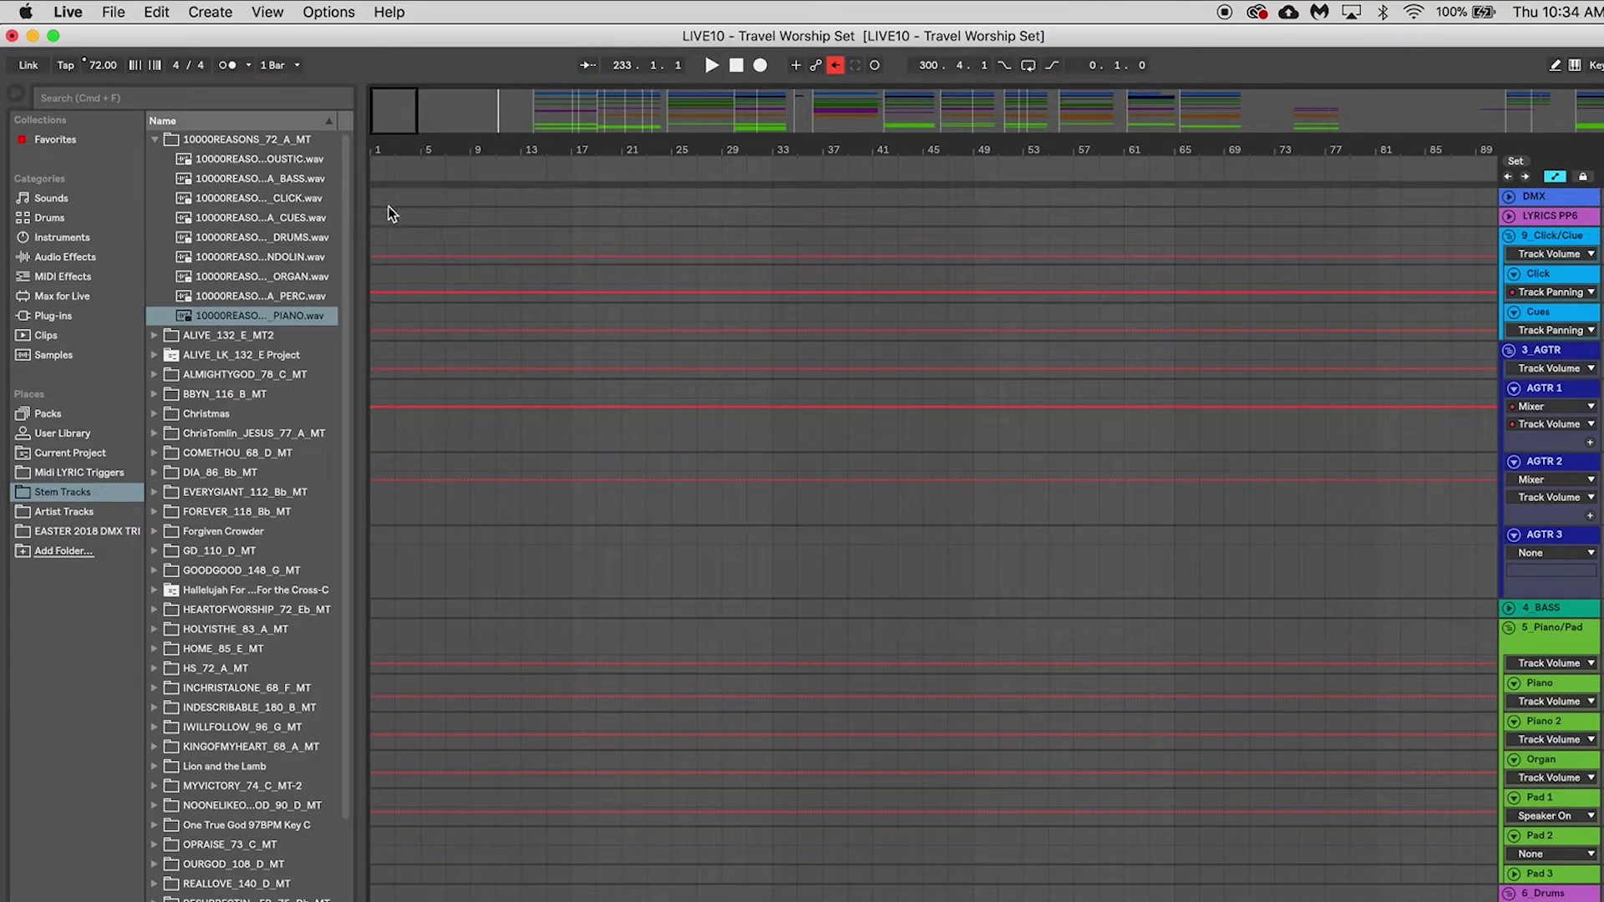
pyautogui.click(343, 173)
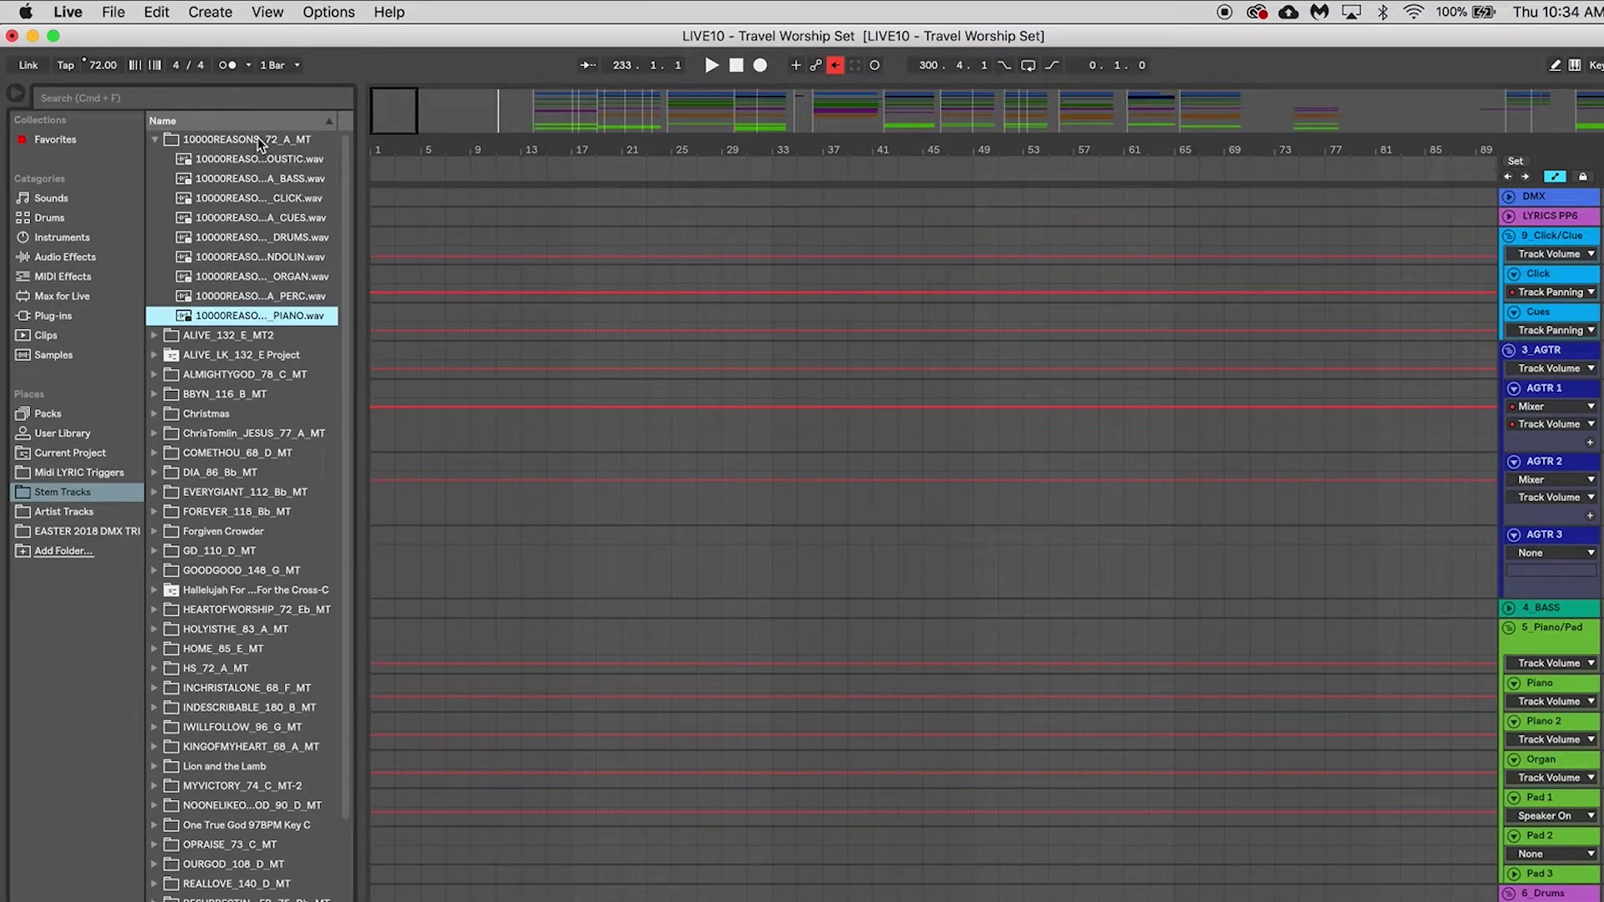
pyautogui.click(259, 138)
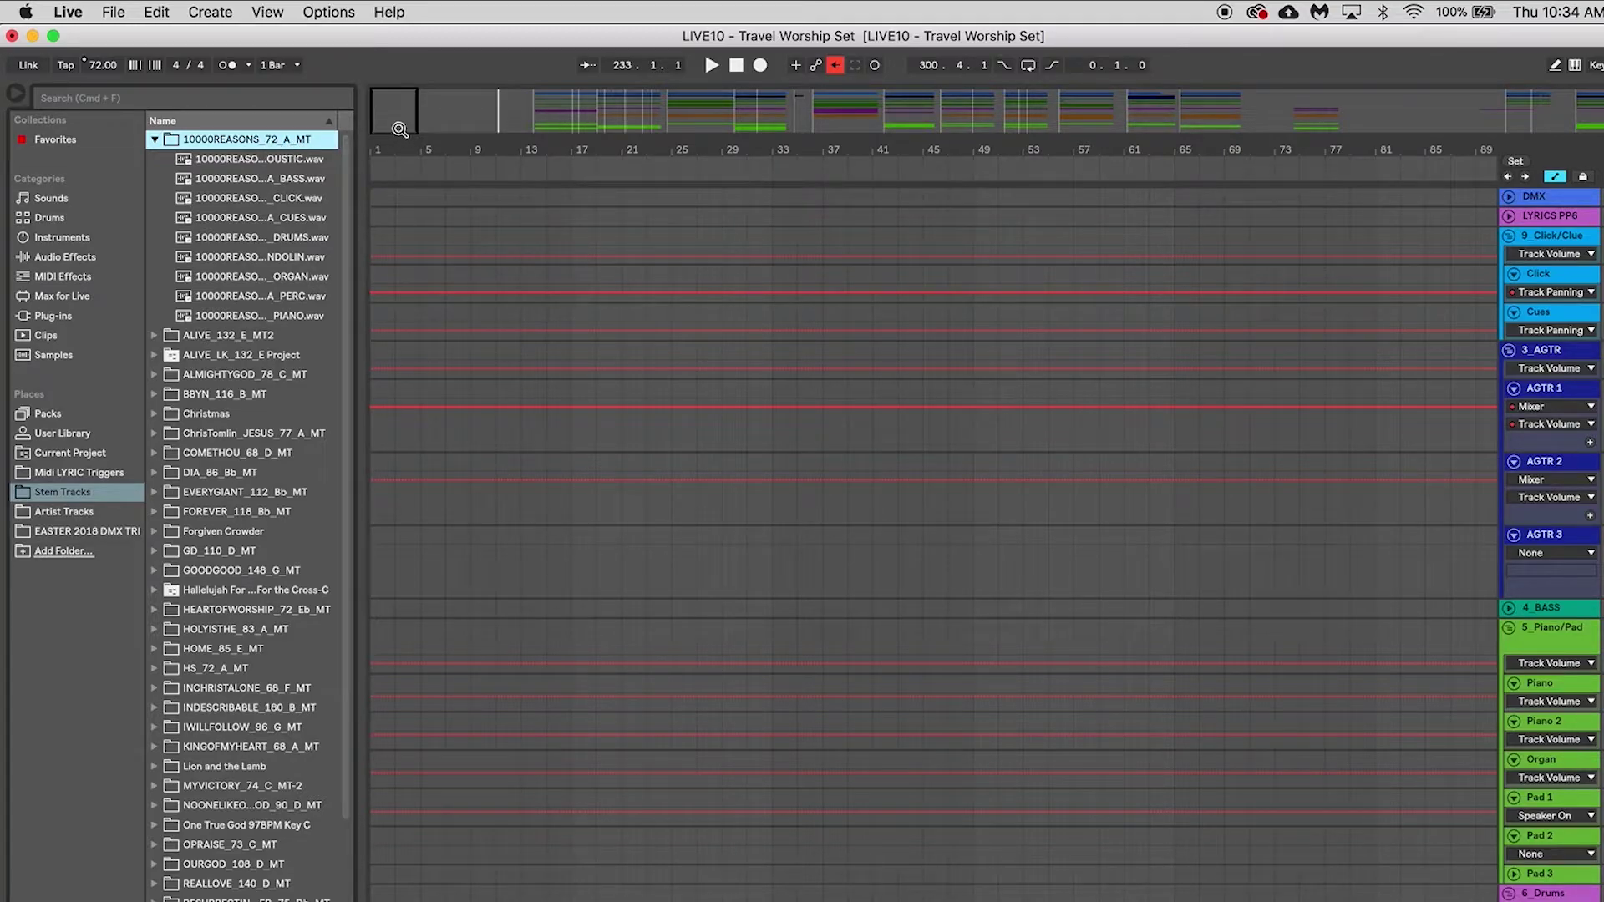
pyautogui.click(99, 68)
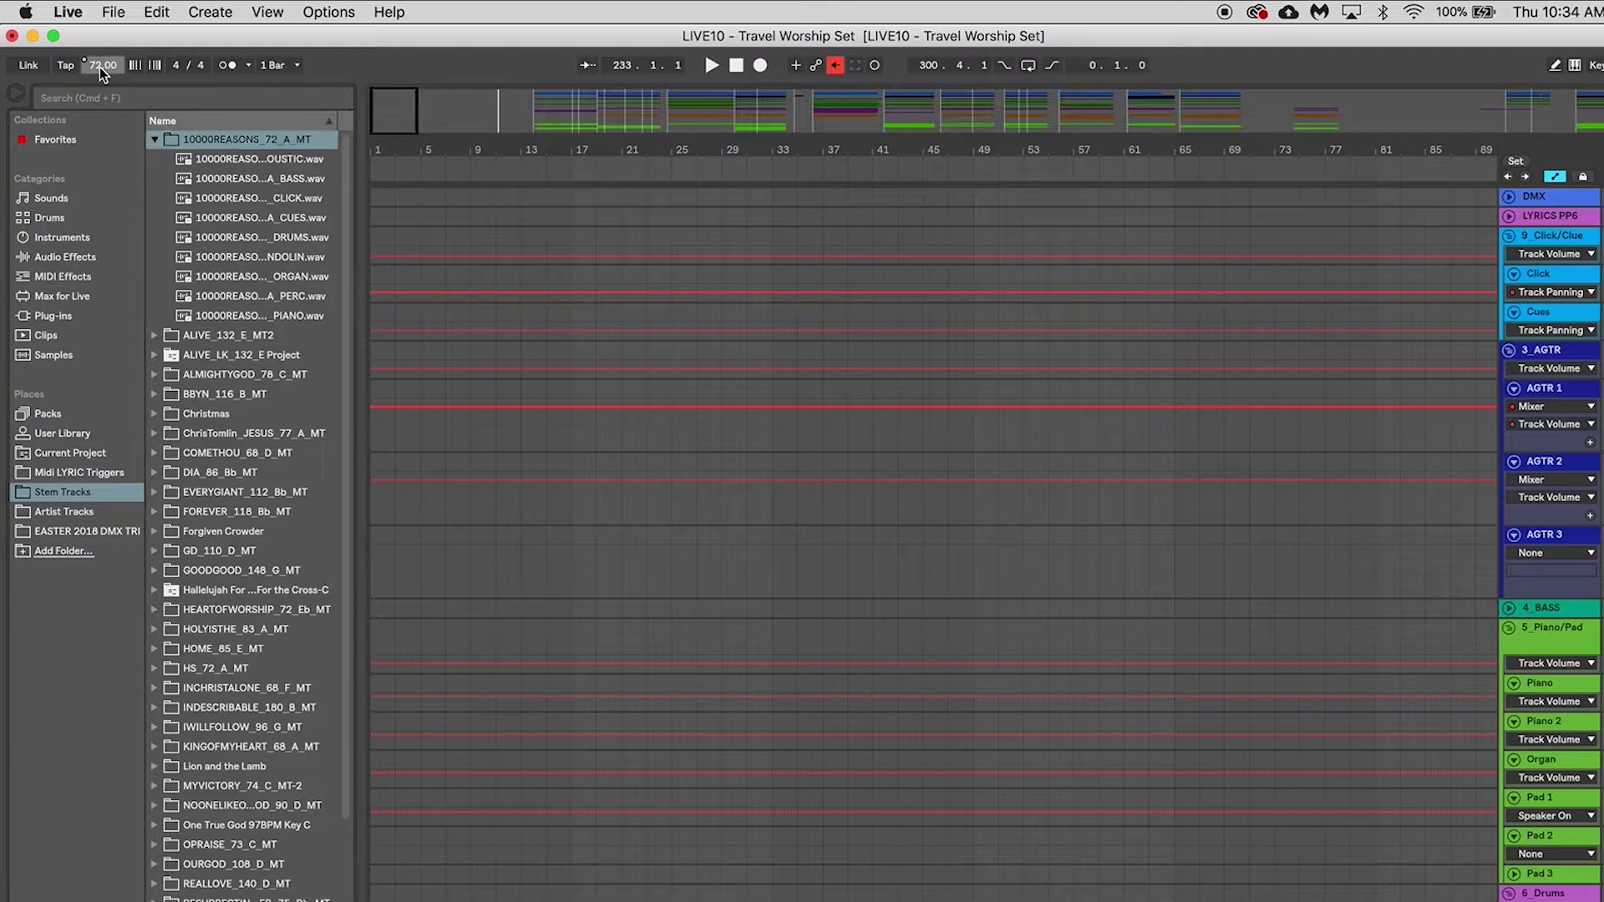
pyautogui.click(67, 71)
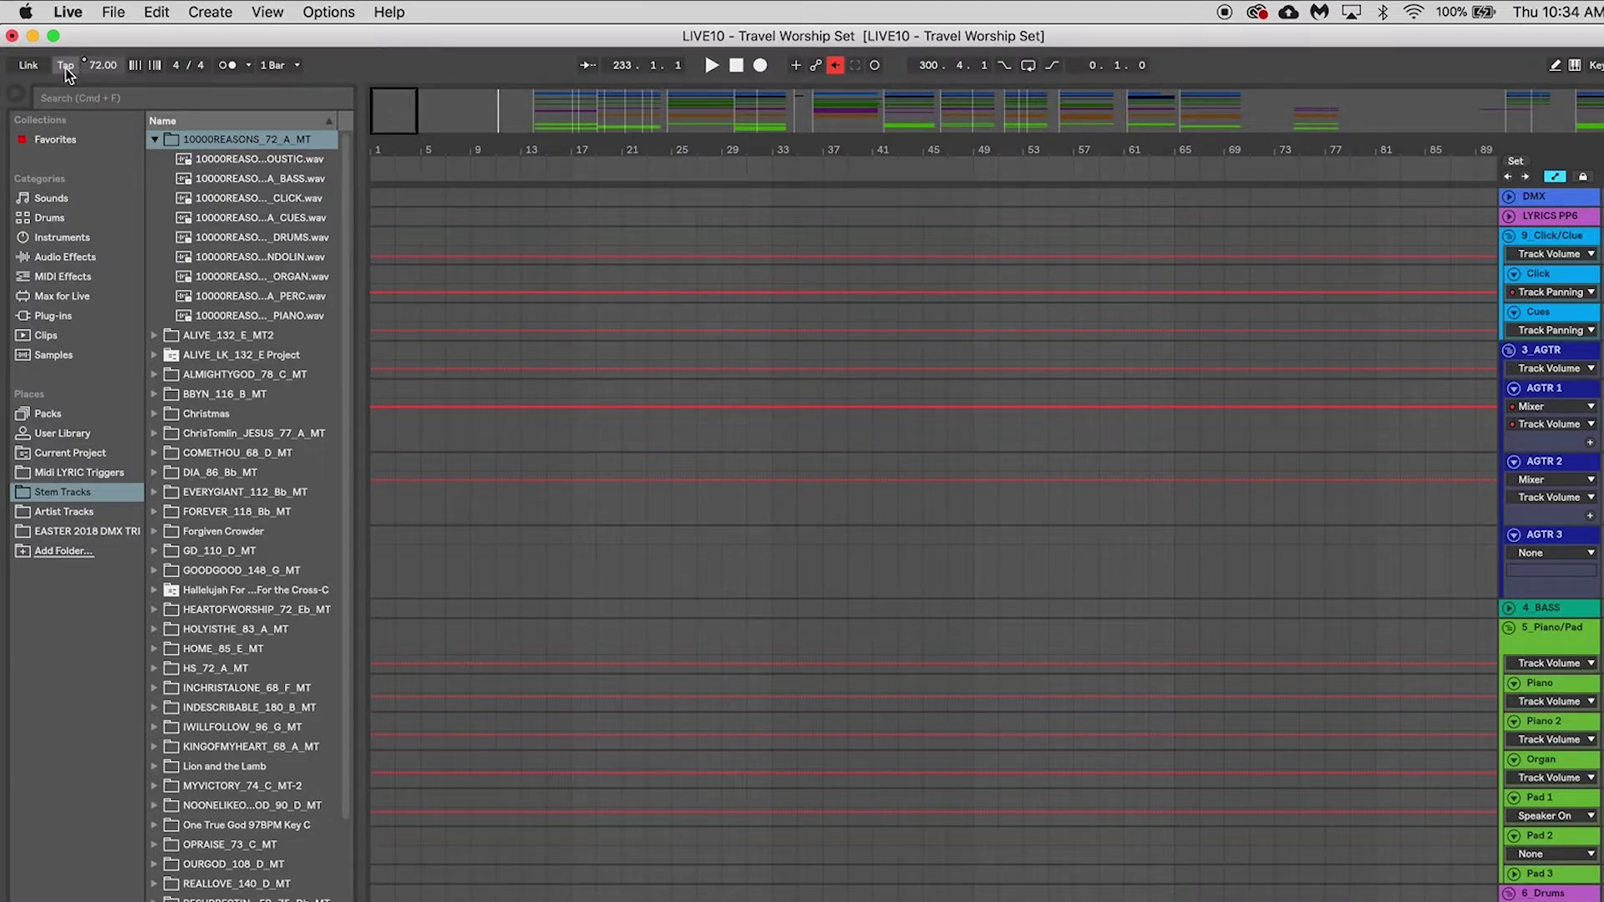
pyautogui.click(357, 178)
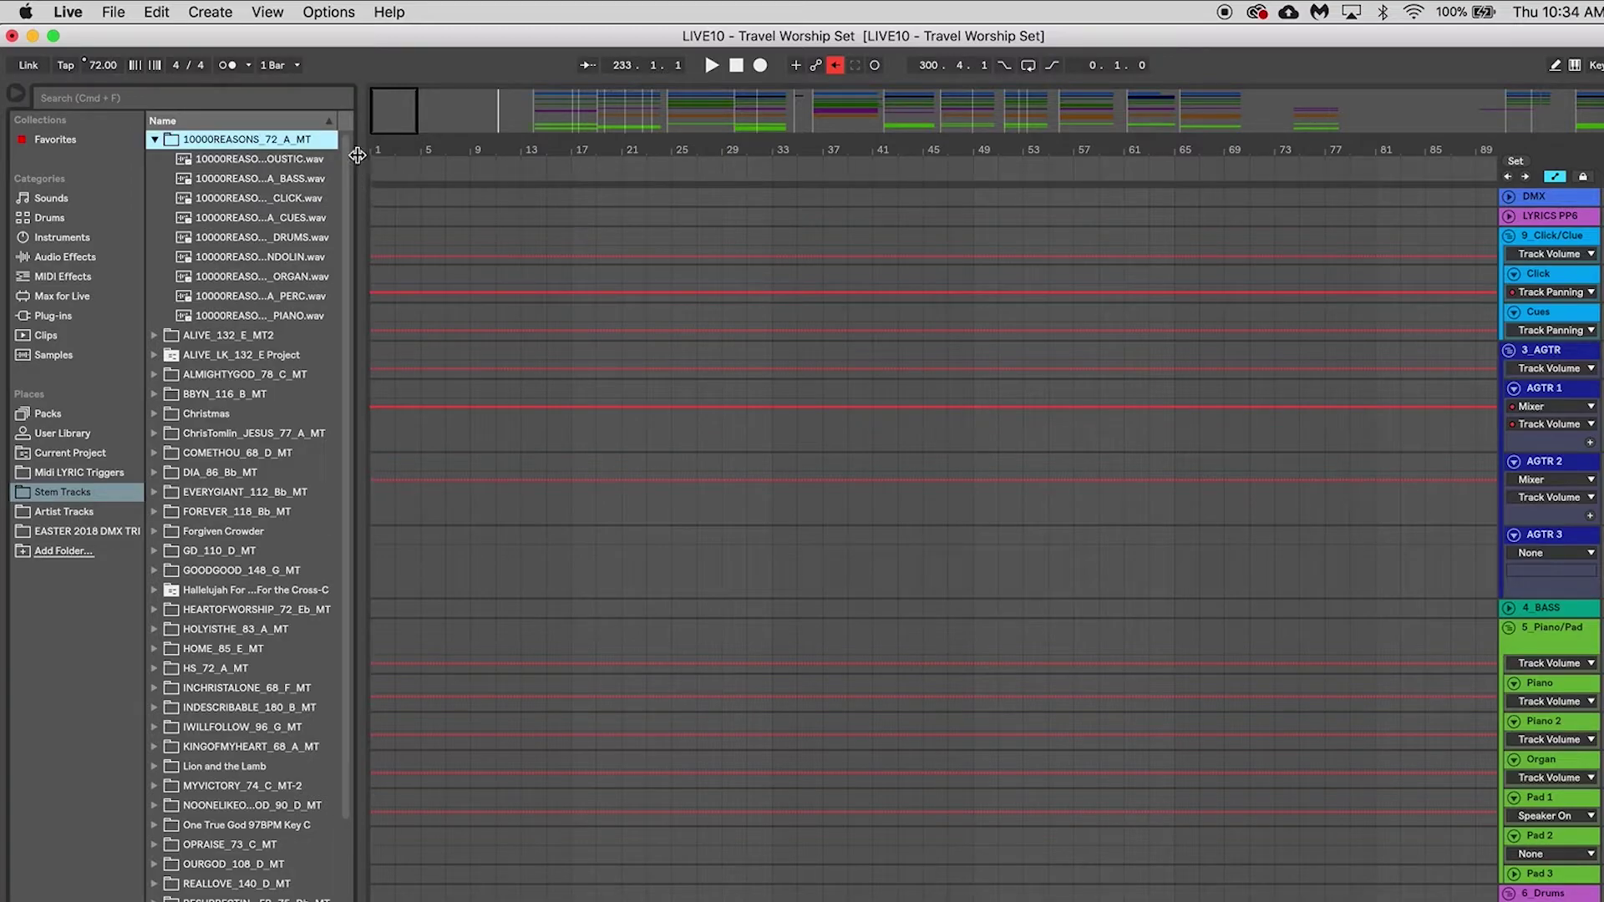
# Place the 10000REASONS_72_A CLICK and CUES stems together at bar 1 on the Click and Cues tracks
pyautogui.moveTo(357, 152); pyautogui.dragTo(418, 152)
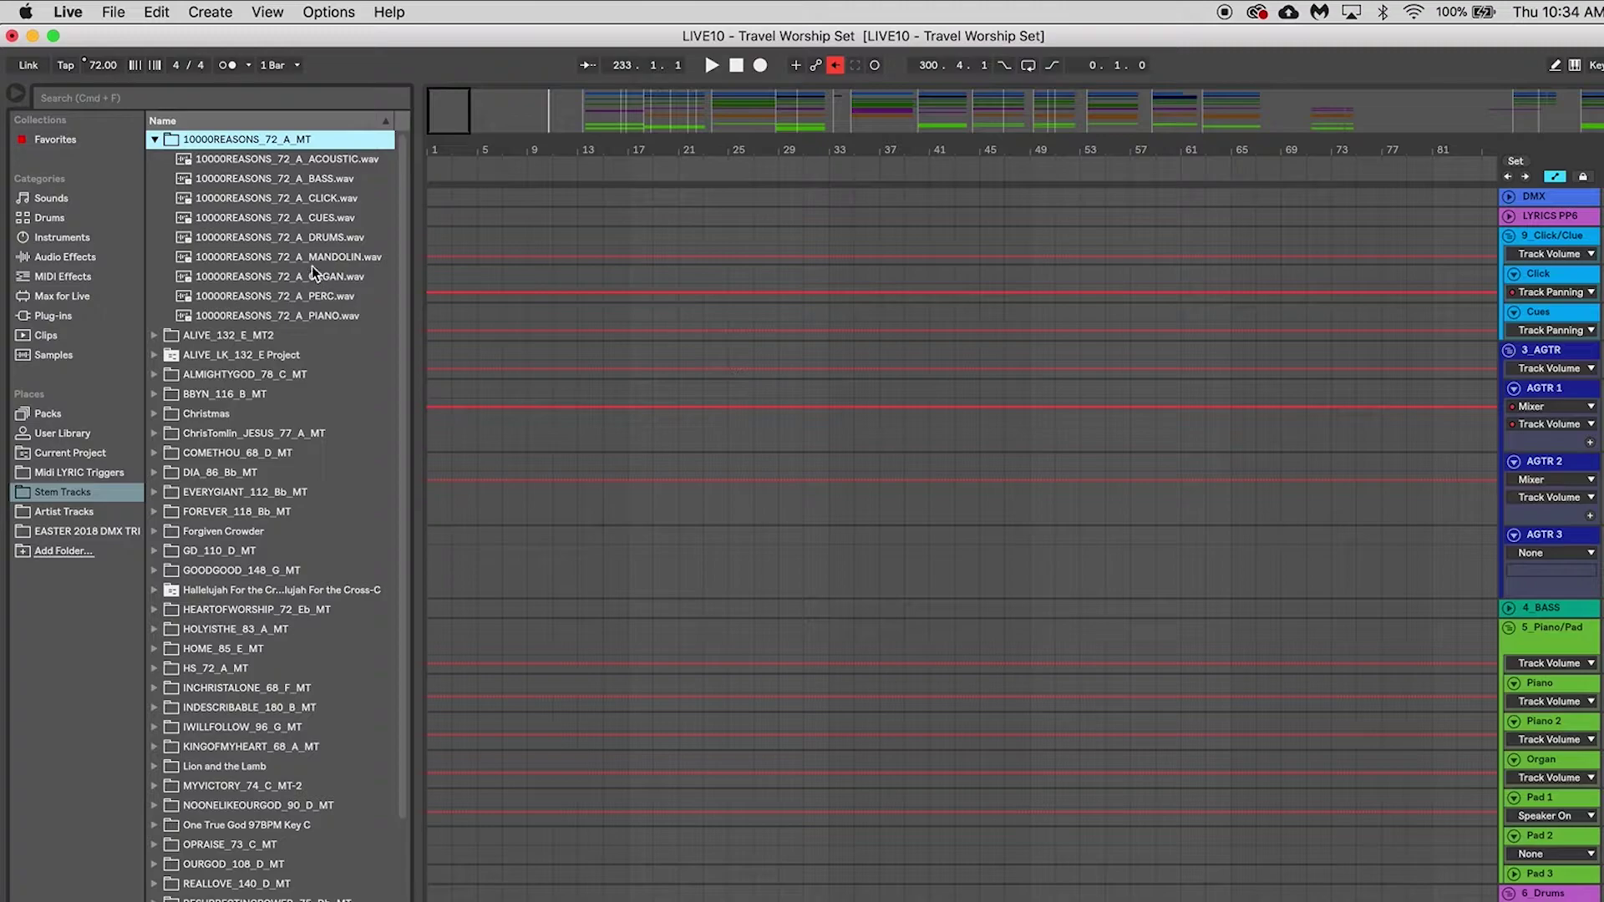
pyautogui.click(314, 205)
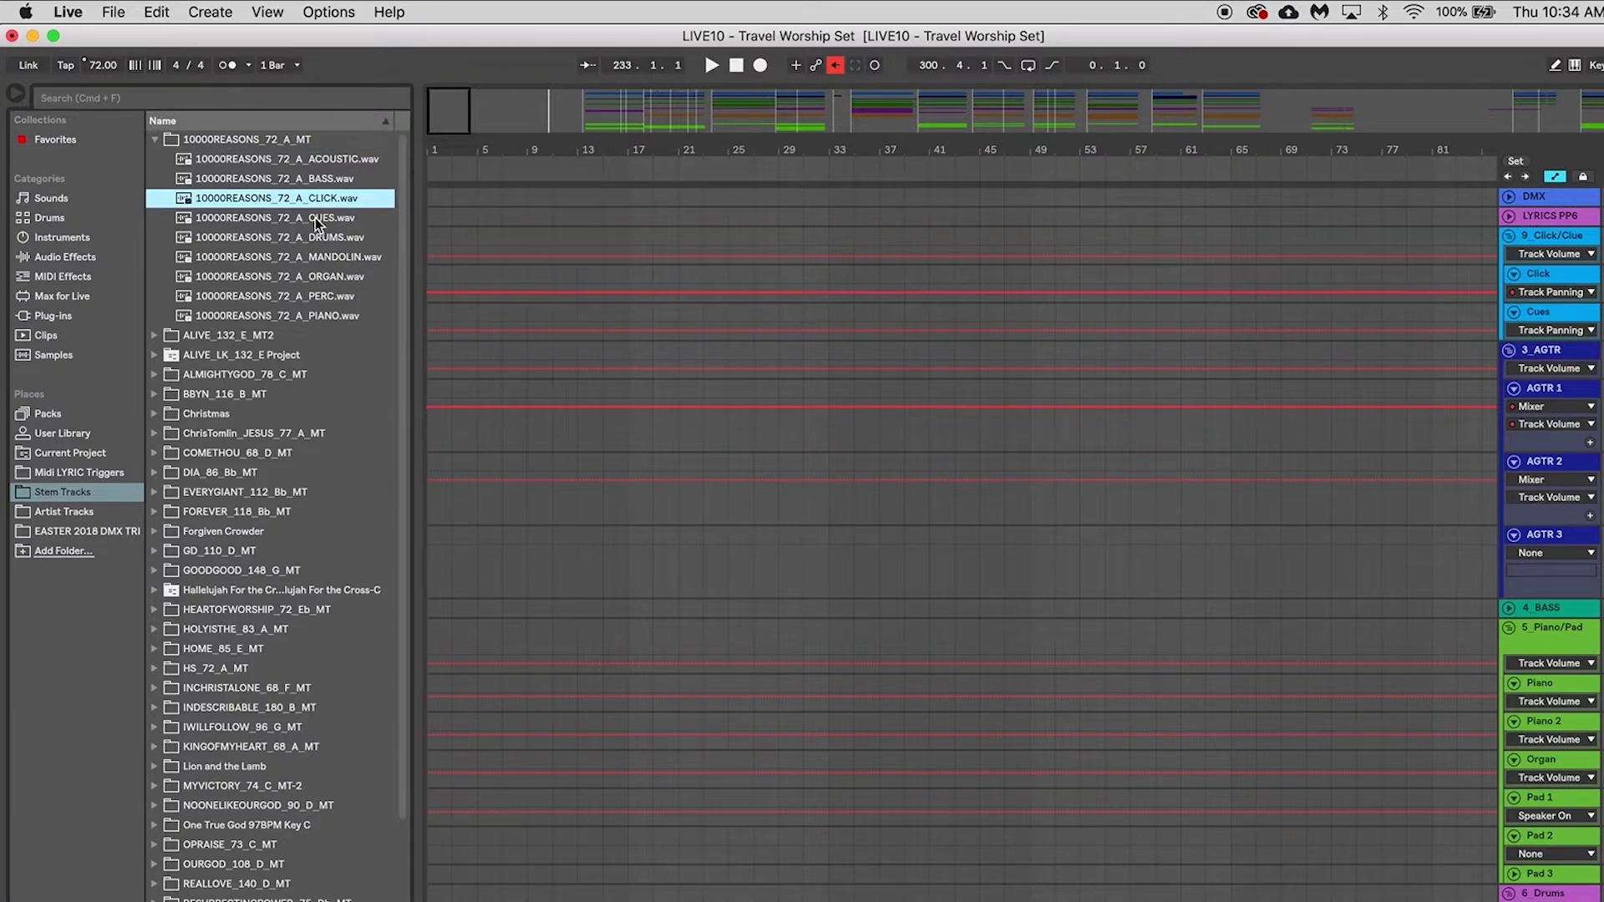
pyautogui.keyDown('shift'); pyautogui.click(315, 217); pyautogui.keyUp('shift')
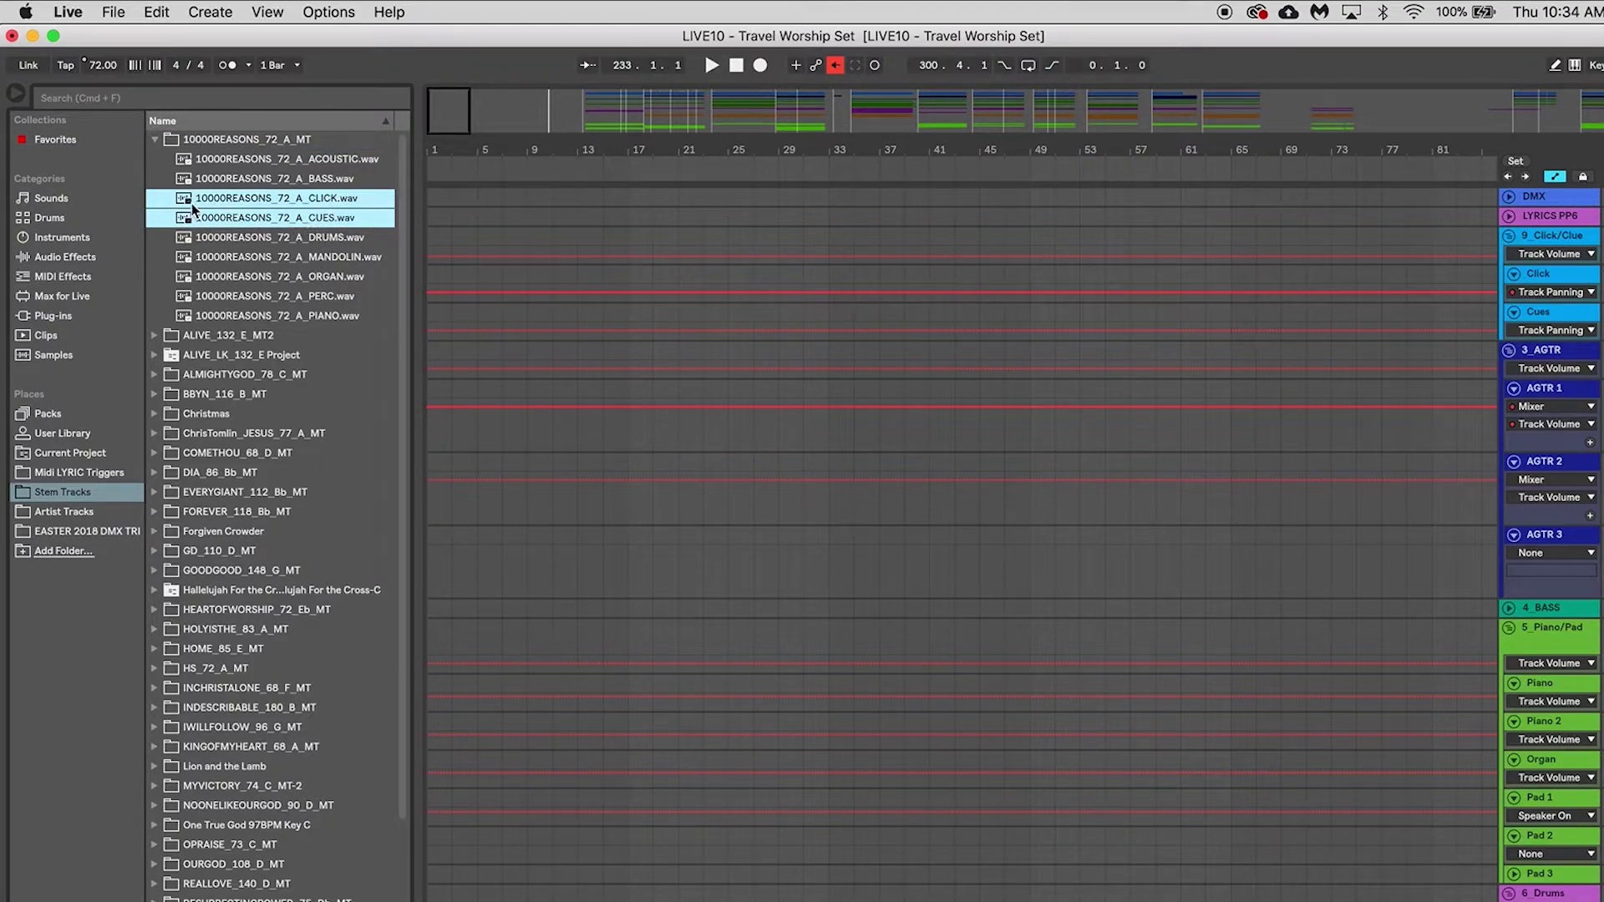
pyautogui.moveTo(183, 194)
pyautogui.mouseDown()
pyautogui.moveTo(537, 227)
pyautogui.moveTo(530, 287)
pyautogui.moveTo(432, 284)
pyautogui.mouseUp()
# Place the 10000REASONS_72_A DRUMS stem on the Drums track and the BASS stem on 4_BASS, both at bar 1
pyautogui.moveTo(298, 237); pyautogui.dragTo(508, 565)
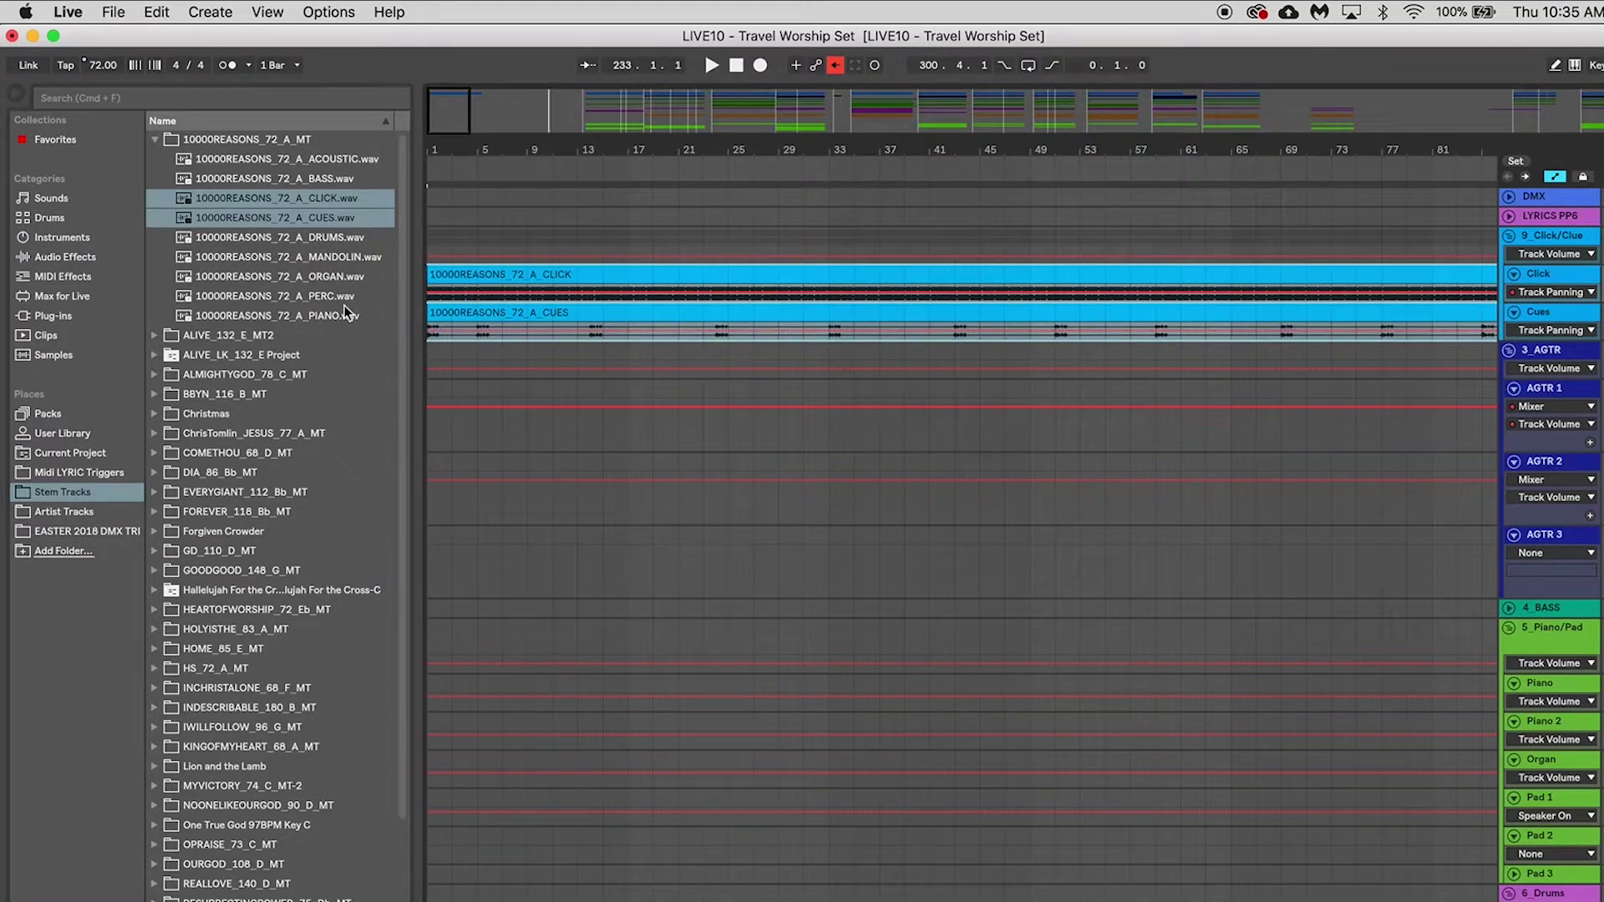
pyautogui.moveTo(482, 470); pyautogui.dragTo(414, 838)
pyautogui.moveTo(402, 780); pyautogui.dragTo(410, 775)
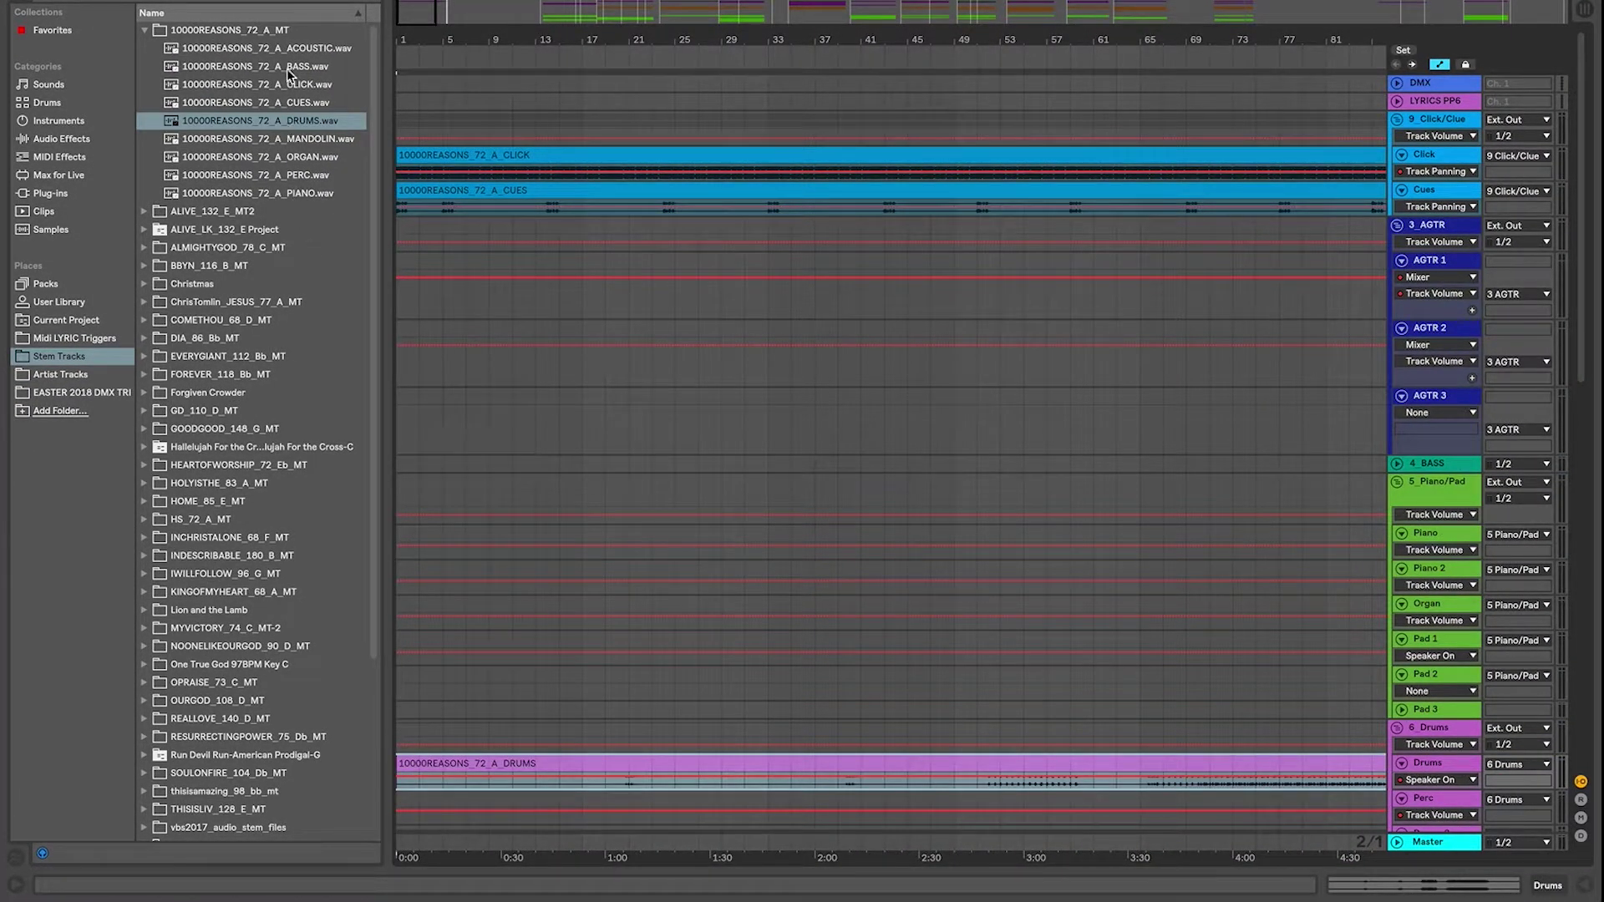
pyautogui.moveTo(288, 69); pyautogui.dragTo(401, 470)
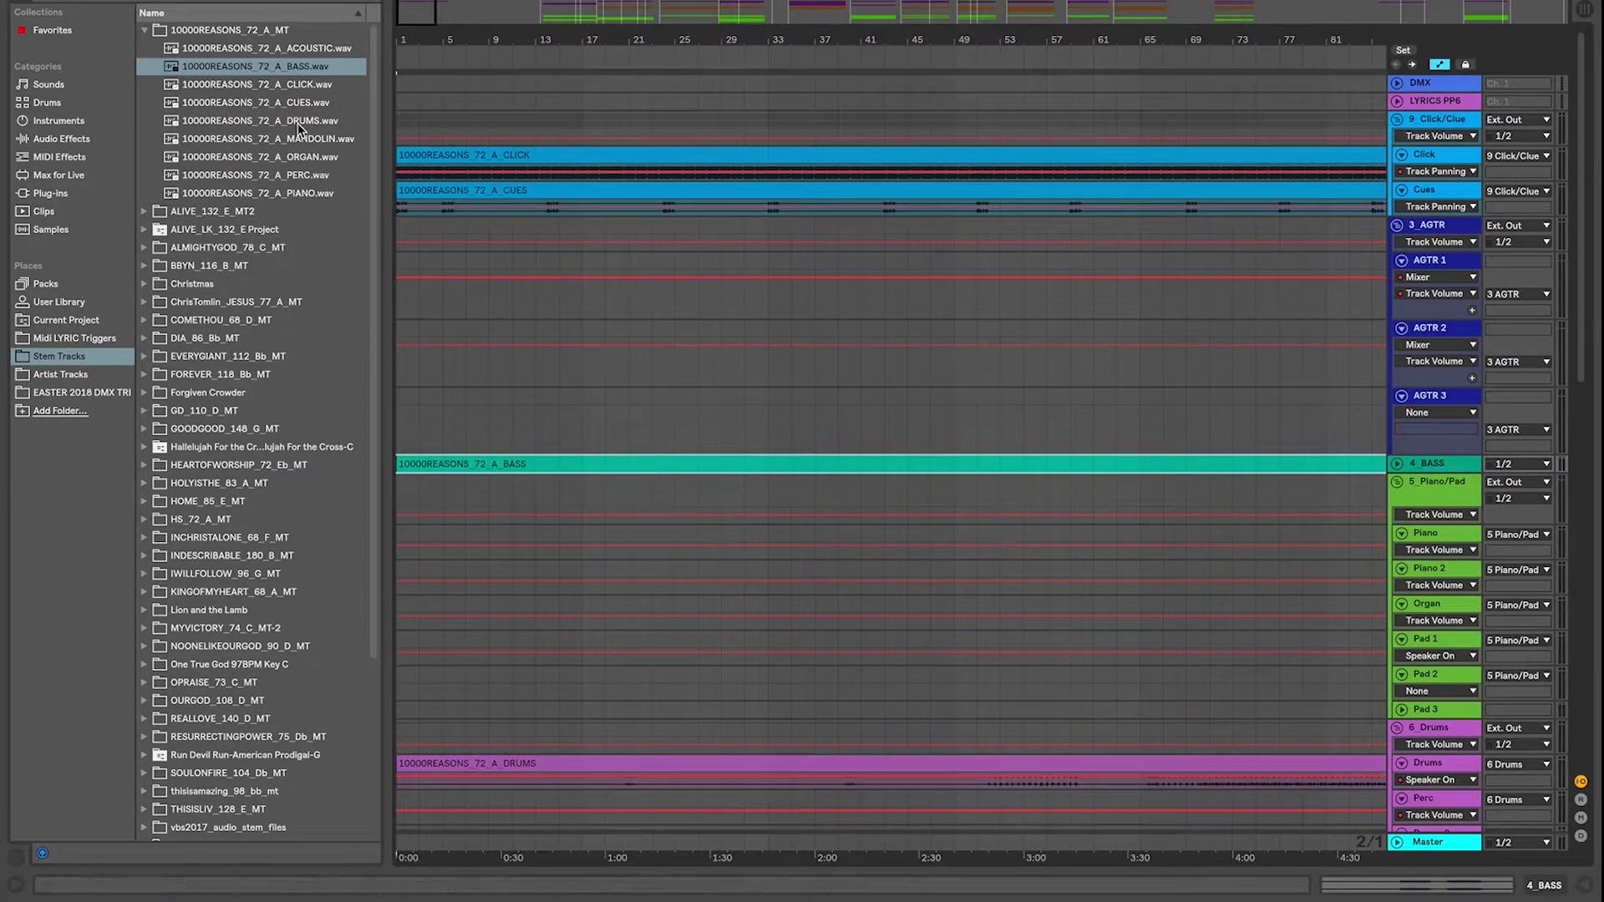
# Place the ORGAN, PERC and PIANO stems at bar 1 on the Organ, Perc and Piano tracks
pyautogui.moveTo(307, 159); pyautogui.dragTo(400, 623)
pyautogui.moveTo(256, 177); pyautogui.dragTo(402, 802)
pyautogui.moveTo(308, 196); pyautogui.dragTo(402, 553)
# Place the 10000REASONS_72_A_MANDOLIN.wav stem at bar 1 on the first Extra track in the 8_Extra group
pyautogui.scroll(-4, 419, 358)
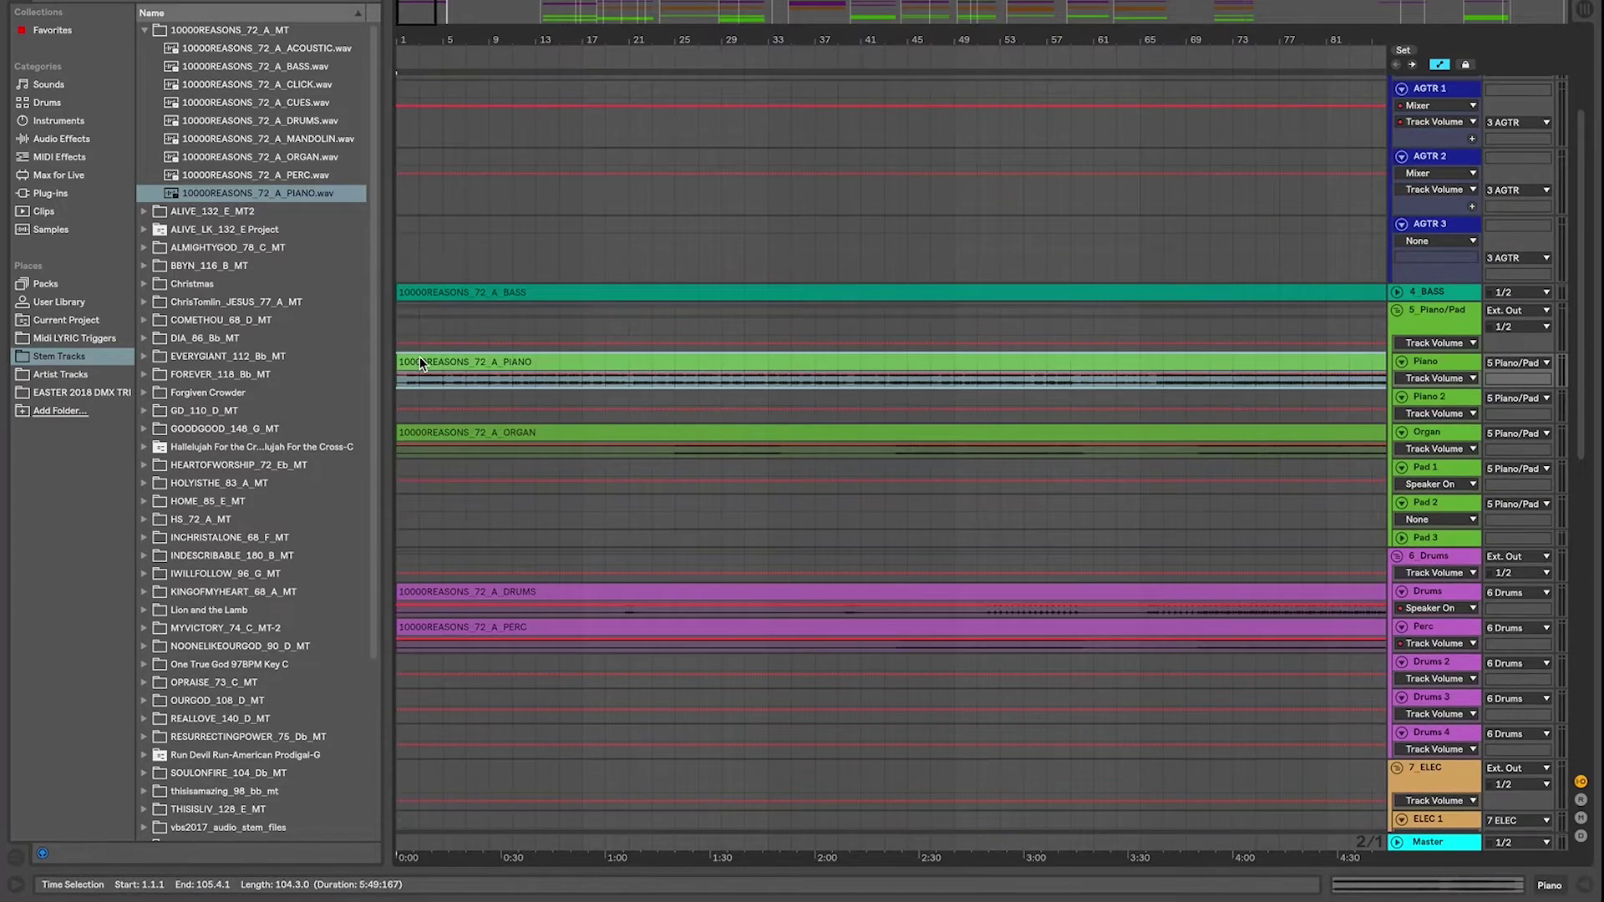
pyautogui.click(309, 139)
pyautogui.moveTo(308, 138); pyautogui.dragTo(409, 645)
pyautogui.scroll(-15, 429, 336)
pyautogui.click(491, 548)
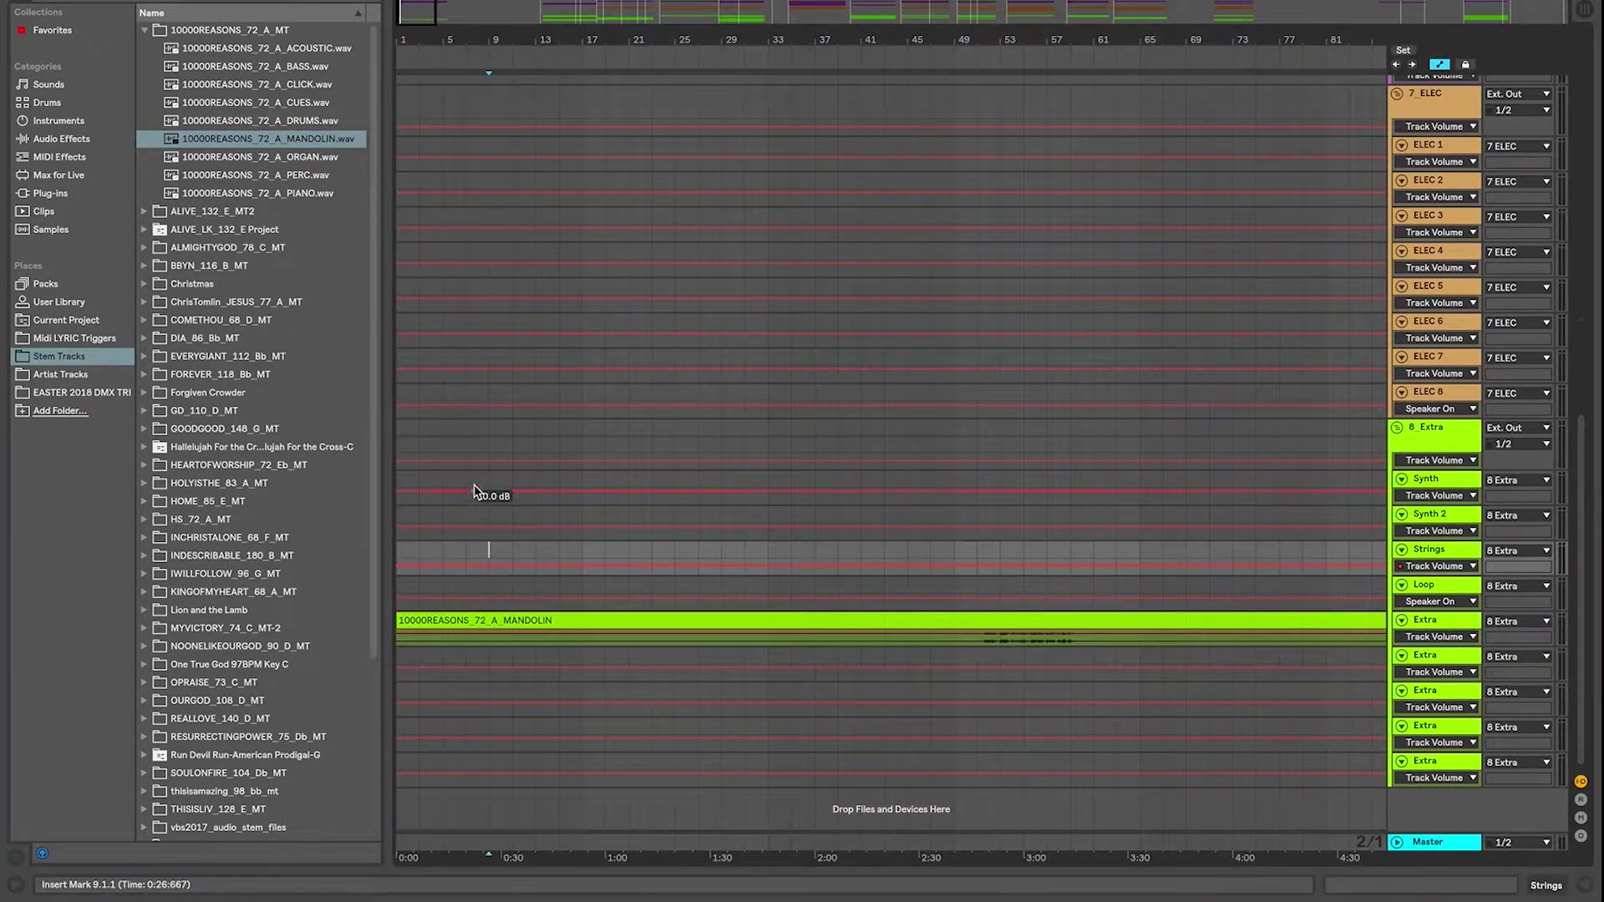
# Play the imported song from bar 1 and raise the volume to hear the click and cues
pyautogui.scroll(15, 476, 491)
pyautogui.moveTo(432, 12); pyautogui.dragTo(470, 22)
pyautogui.click(394, 54)
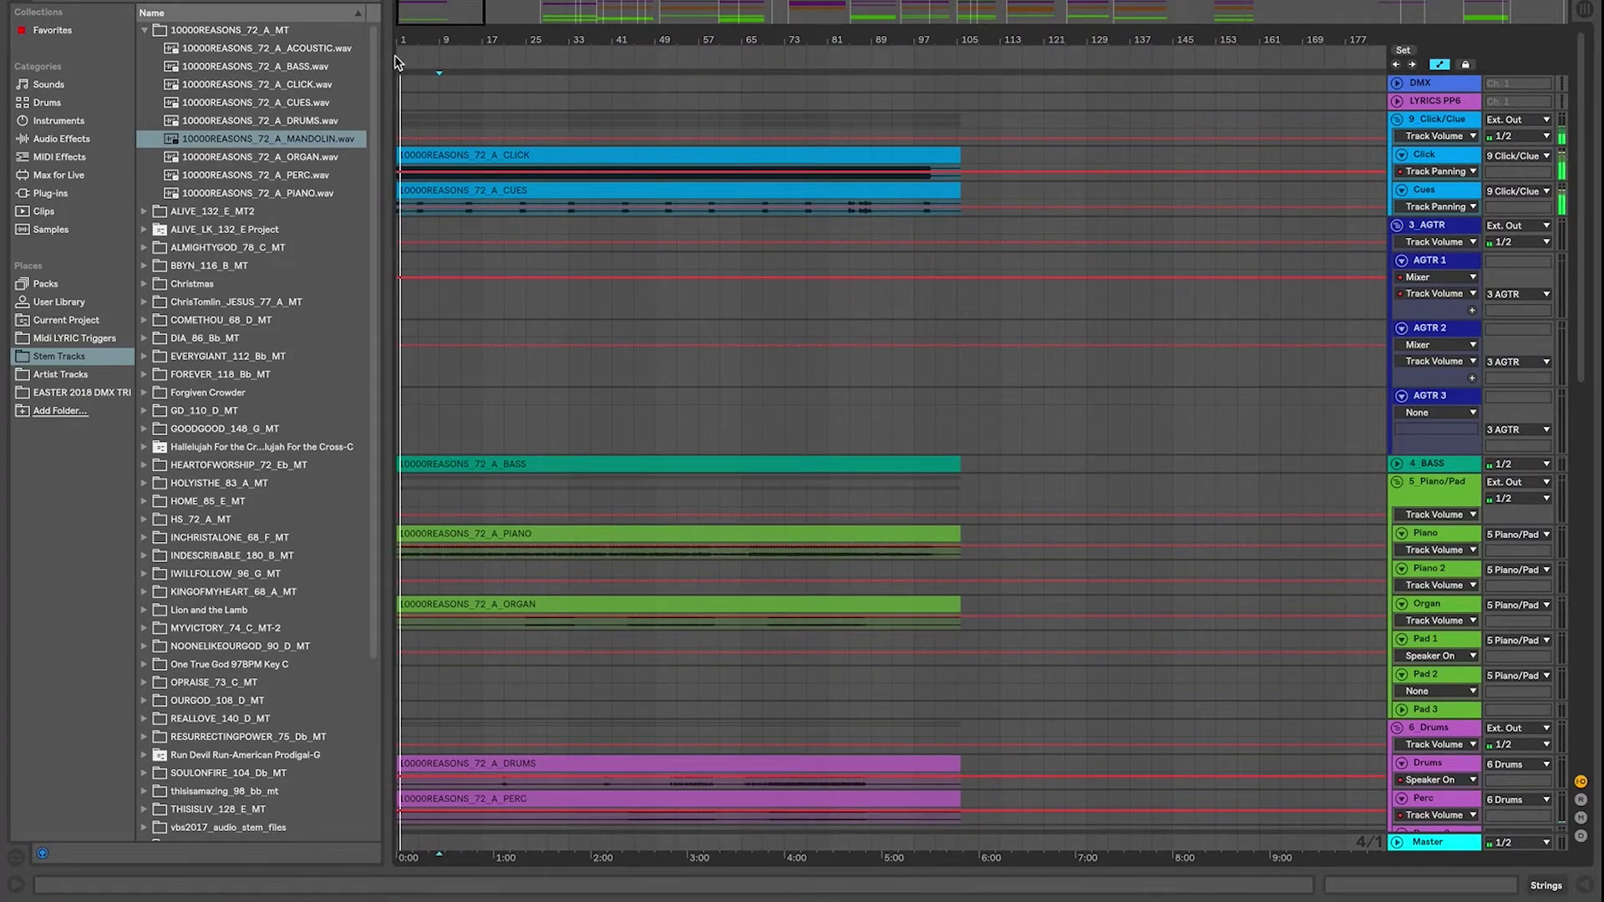
pyautogui.press('XF86AudioRaiseVolume')
pyautogui.press('XF86AudioRaiseVolume')
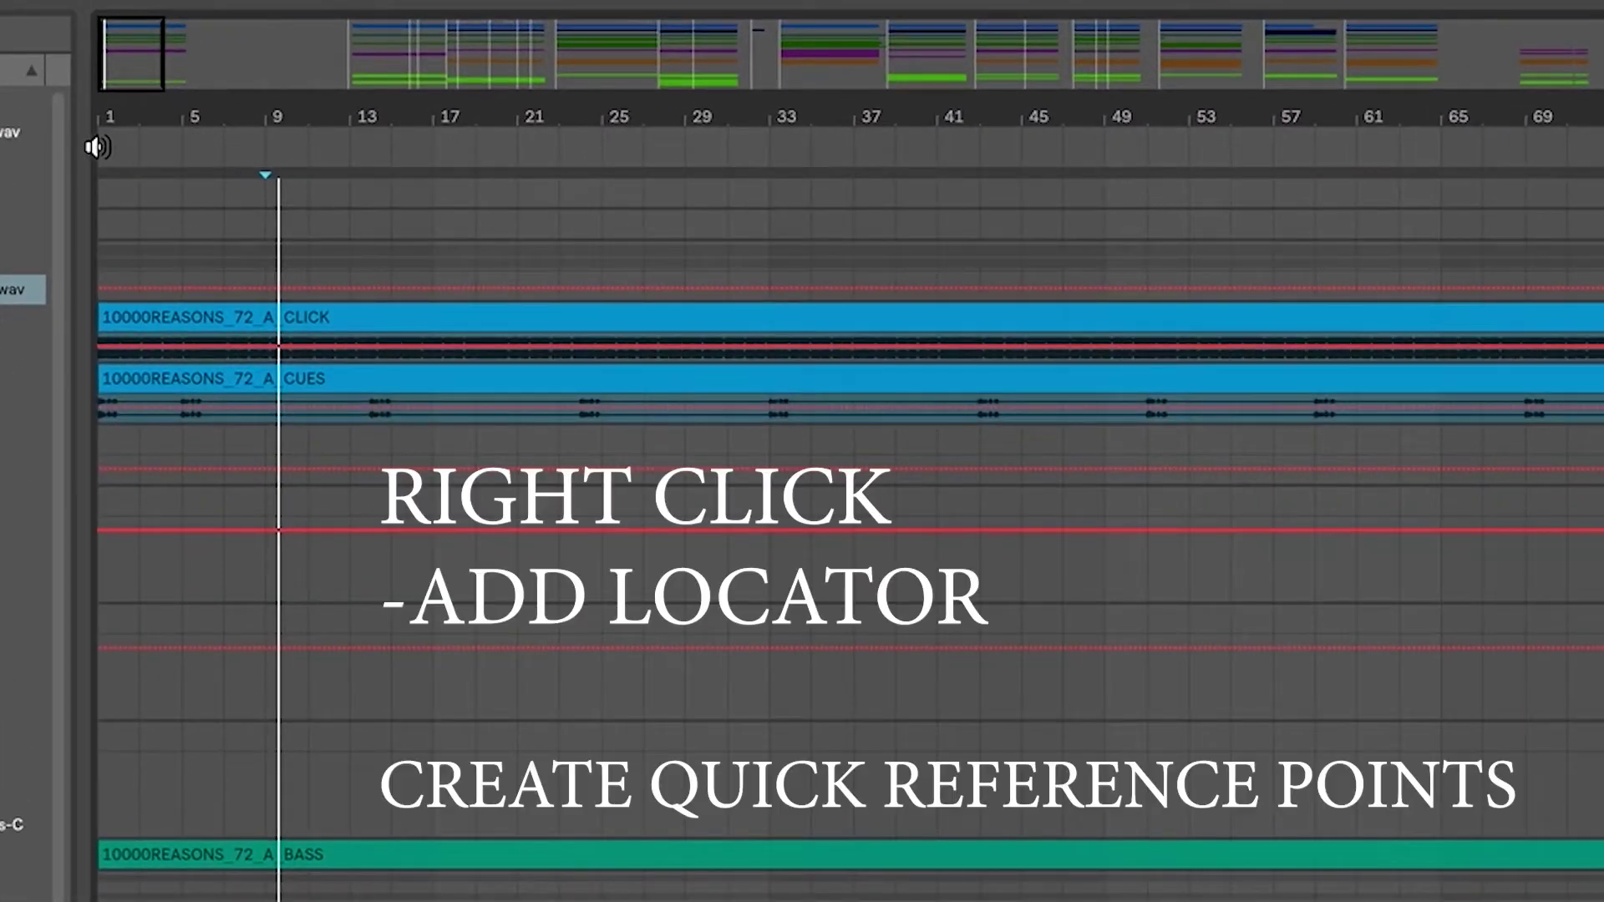
# Add a locator at bar 1 and name it Intro
pyautogui.rightClick(208, 116)
pyautogui.click(127, 164)
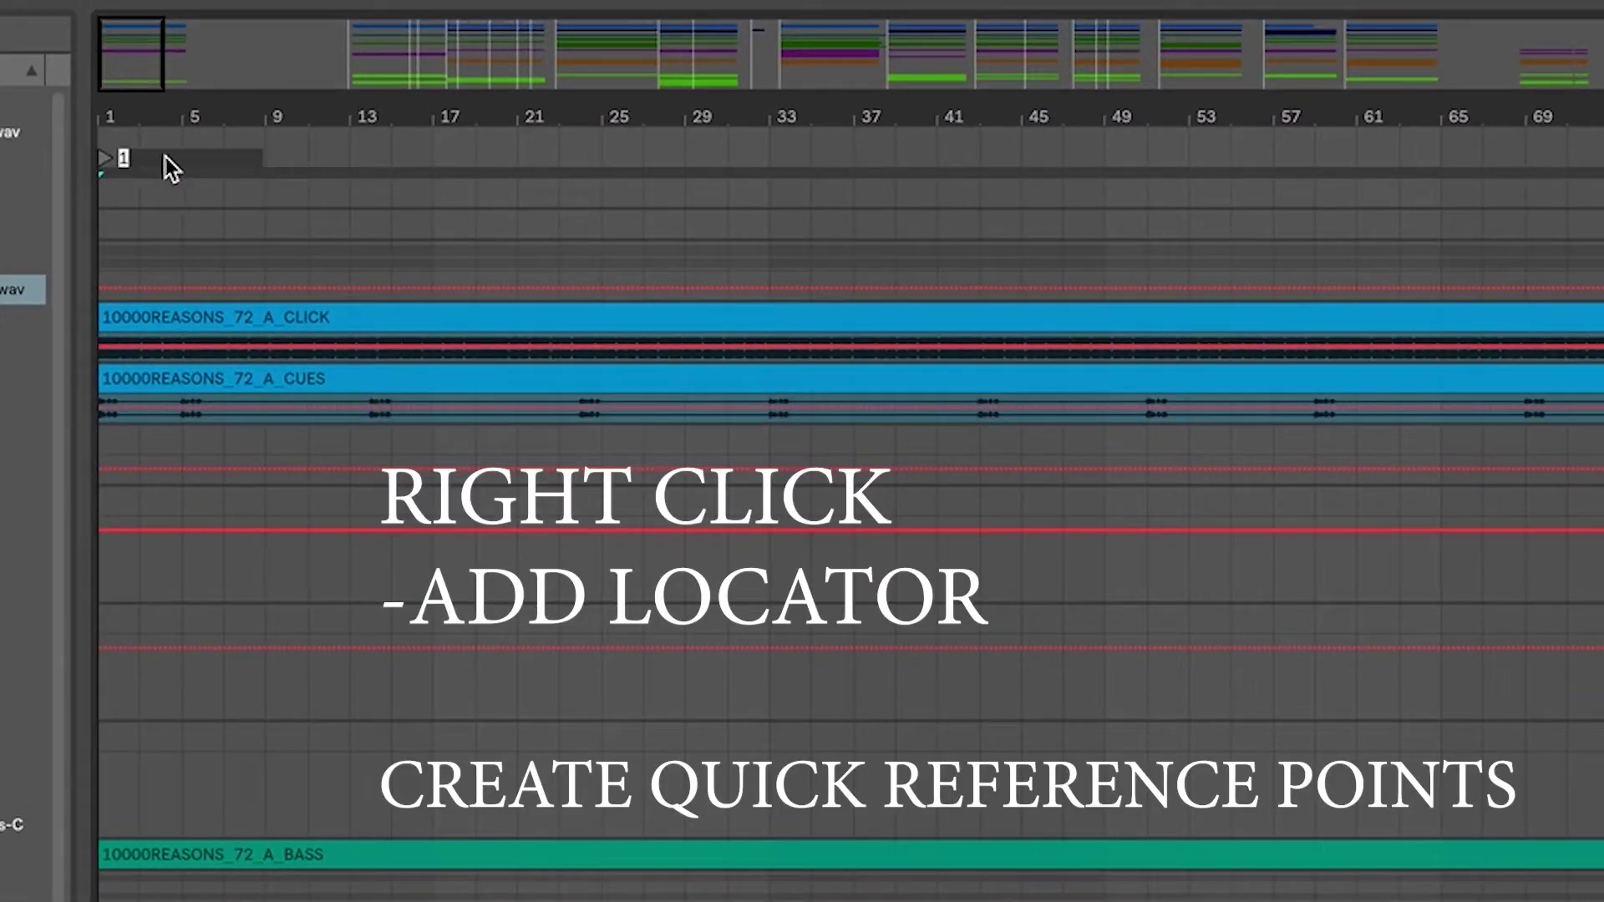
pyautogui.press('BackSpace')
pyautogui.click(198, 188)
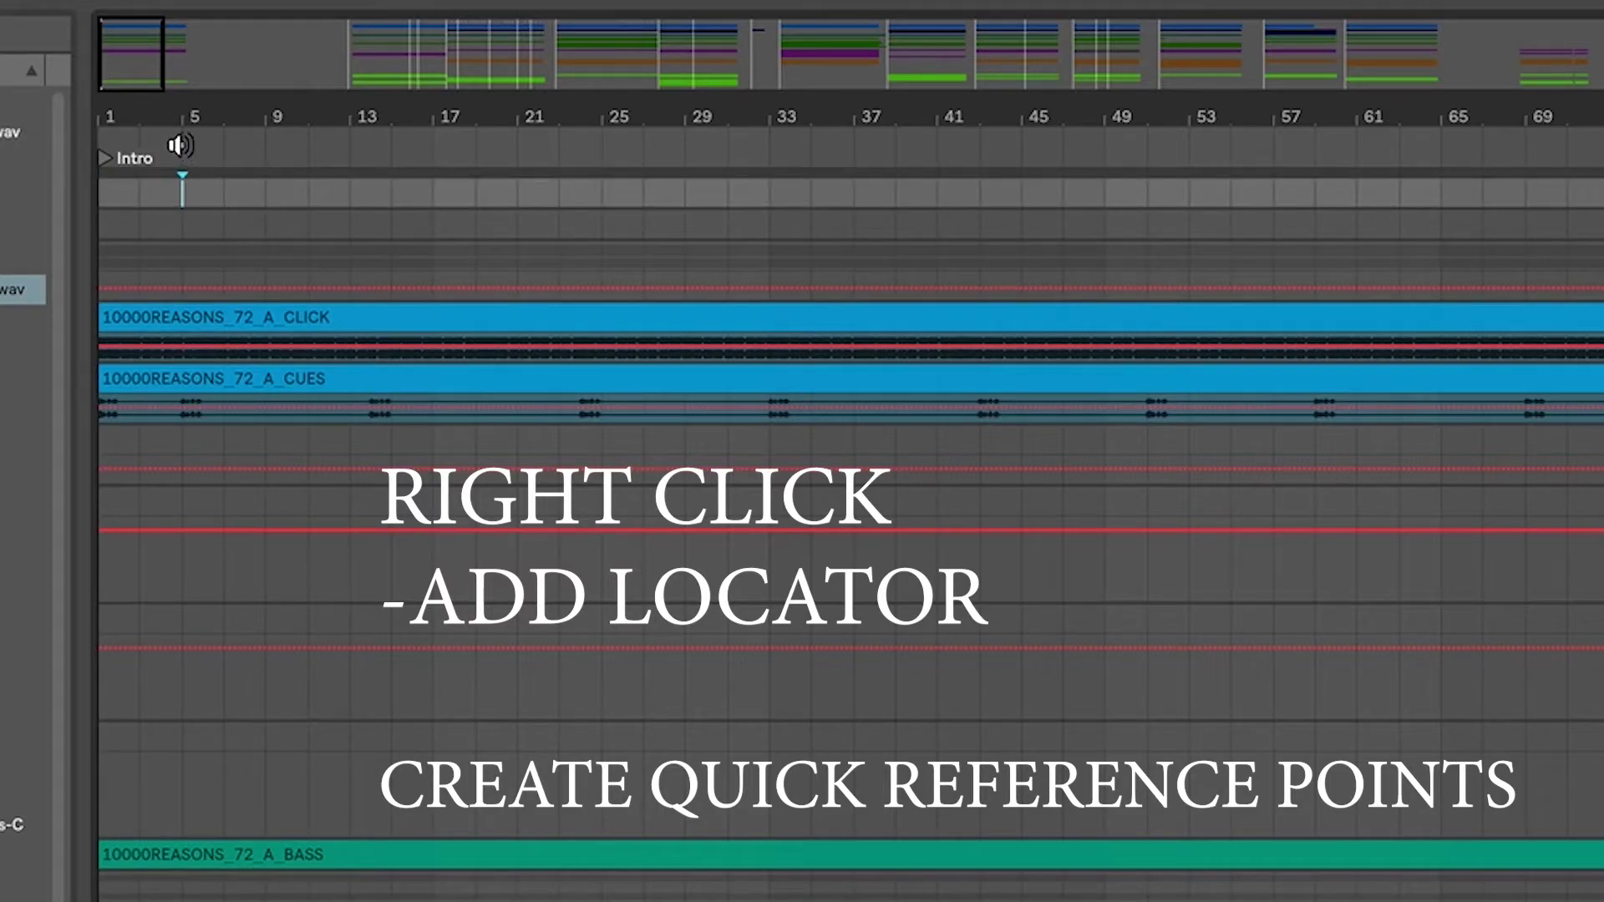
# Listen to the cue near bar 14 and add a locator there named Verse
pyautogui.moveTo(155, 48); pyautogui.dragTo(133, 50)
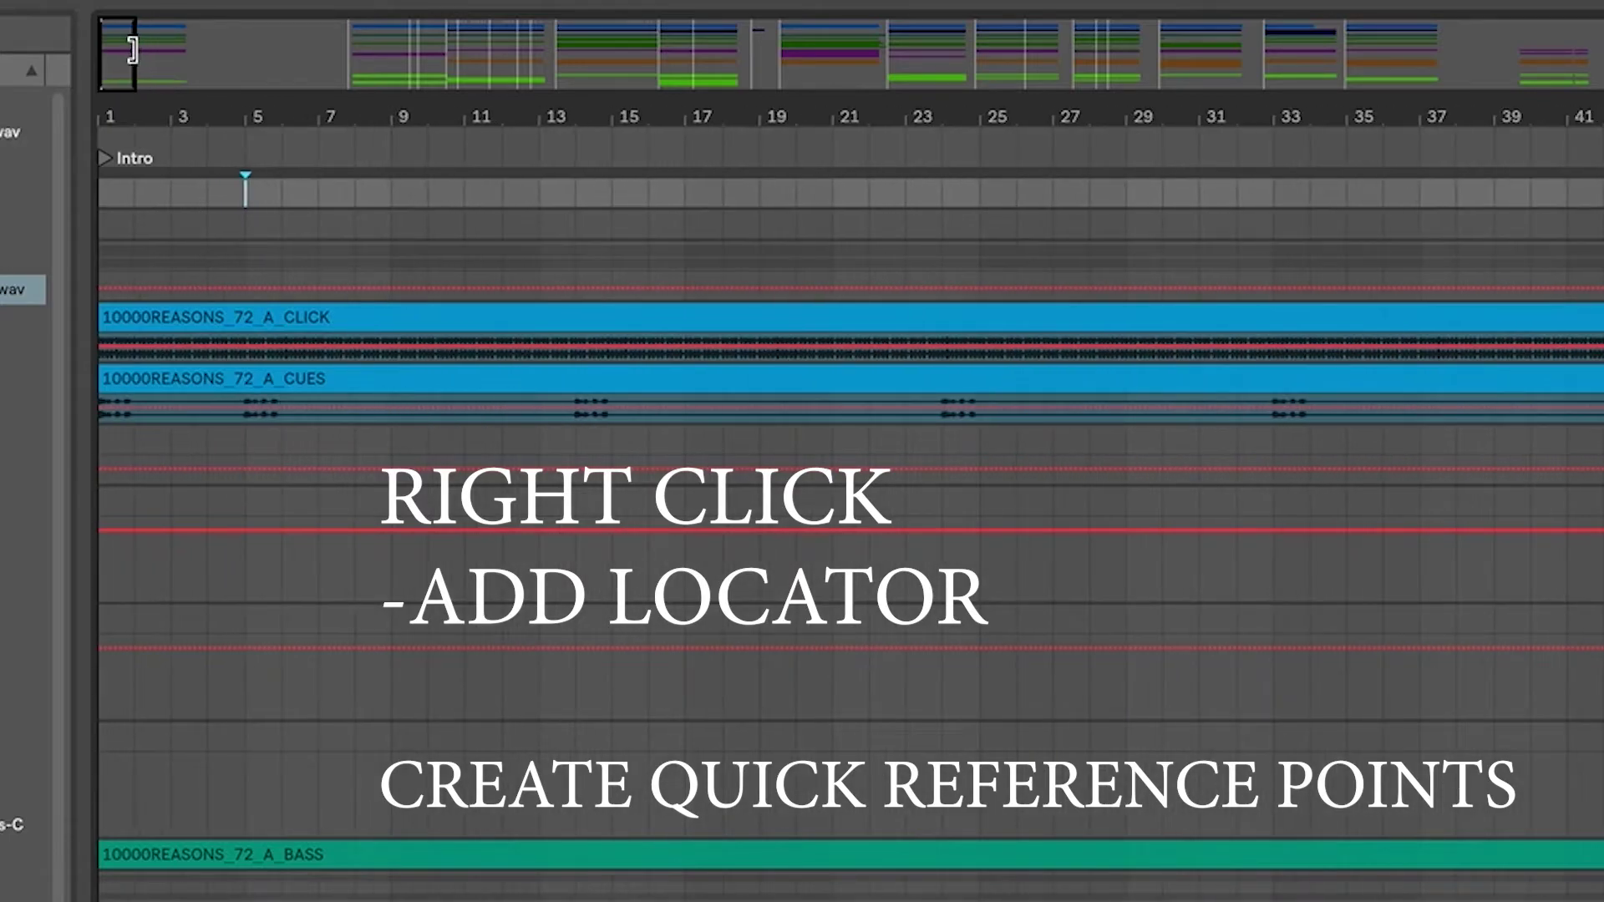
pyautogui.click(563, 147)
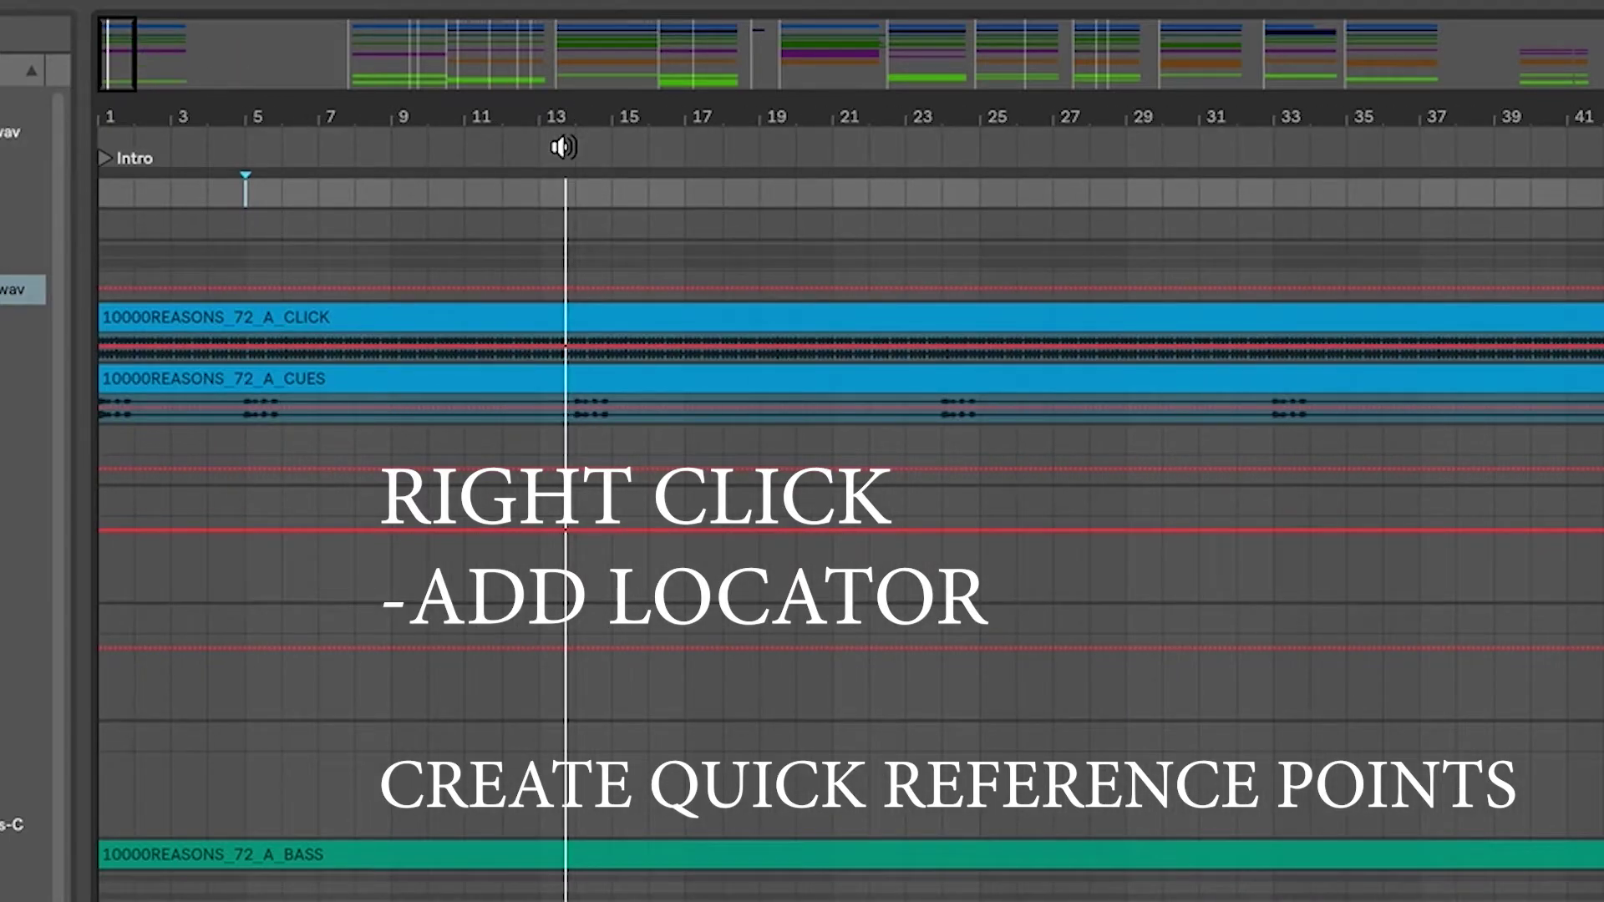
pyautogui.rightClick(565, 150)
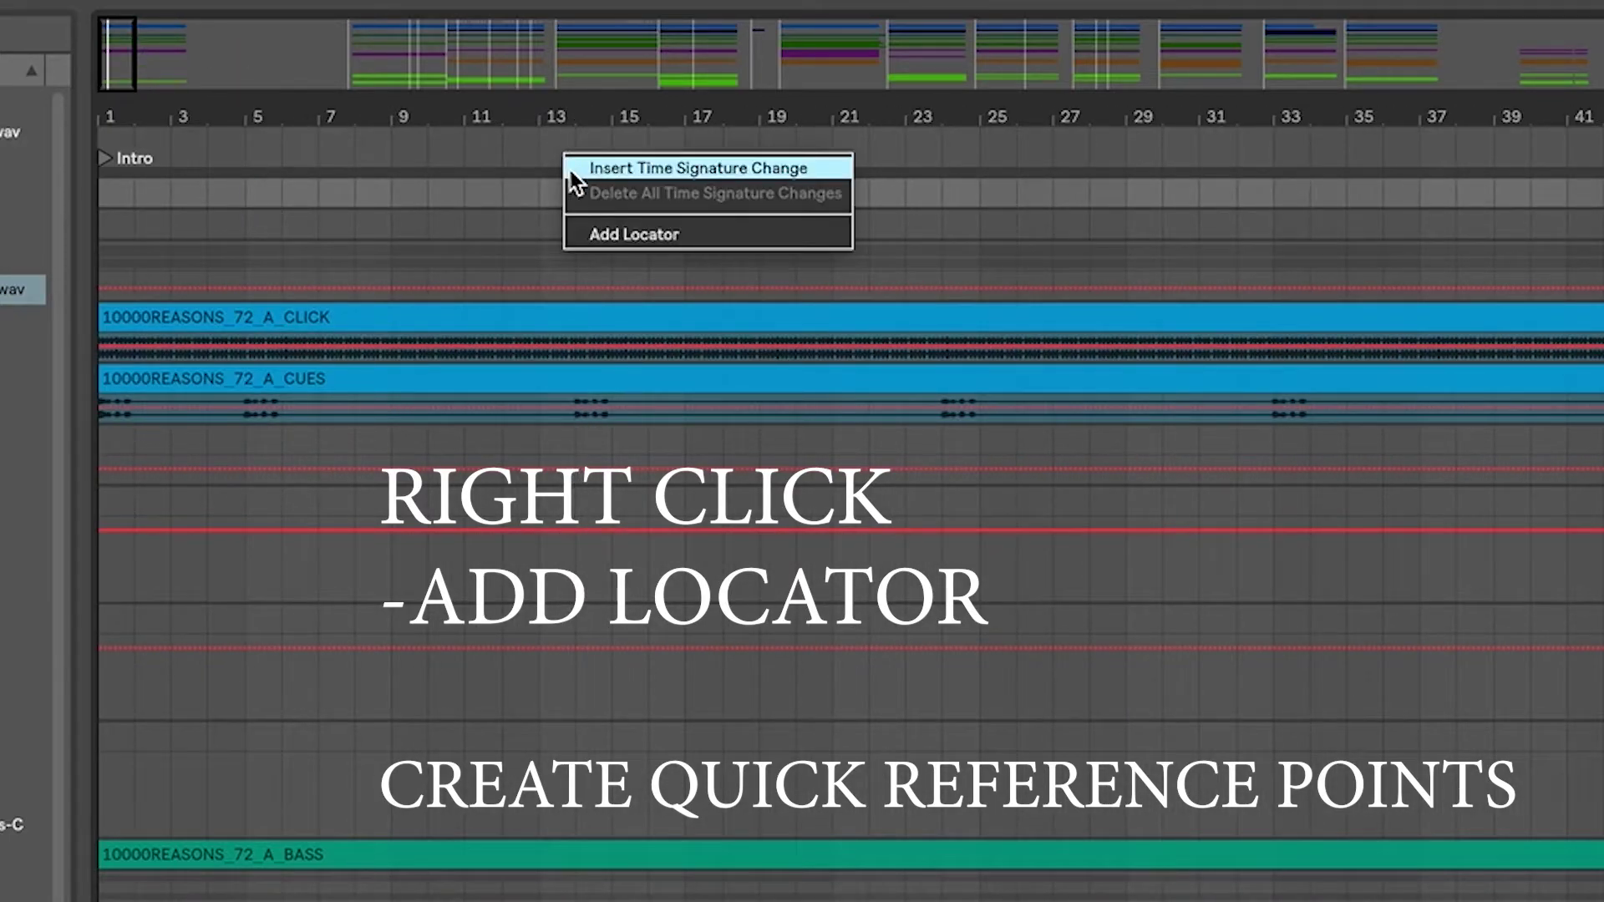
pyautogui.click(587, 225)
pyautogui.write('Verse')
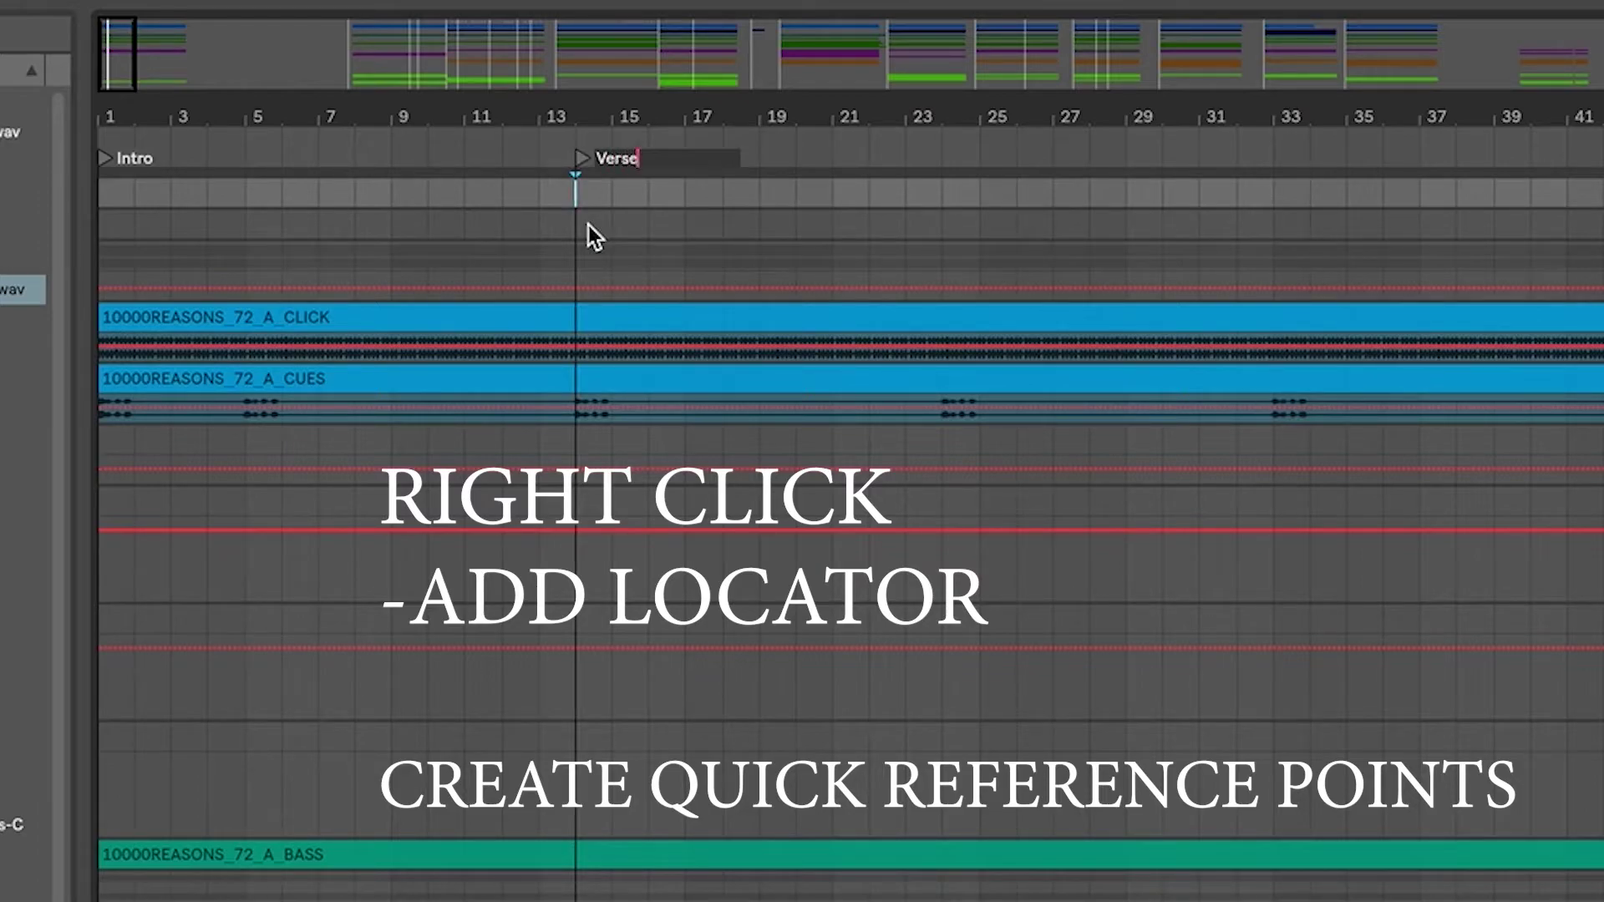
pyautogui.click(648, 224)
# Add a locator named Chorus at the cue on bar 24
pyautogui.moveTo(127, 54); pyautogui.dragTo(161, 61)
pyautogui.click(760, 148)
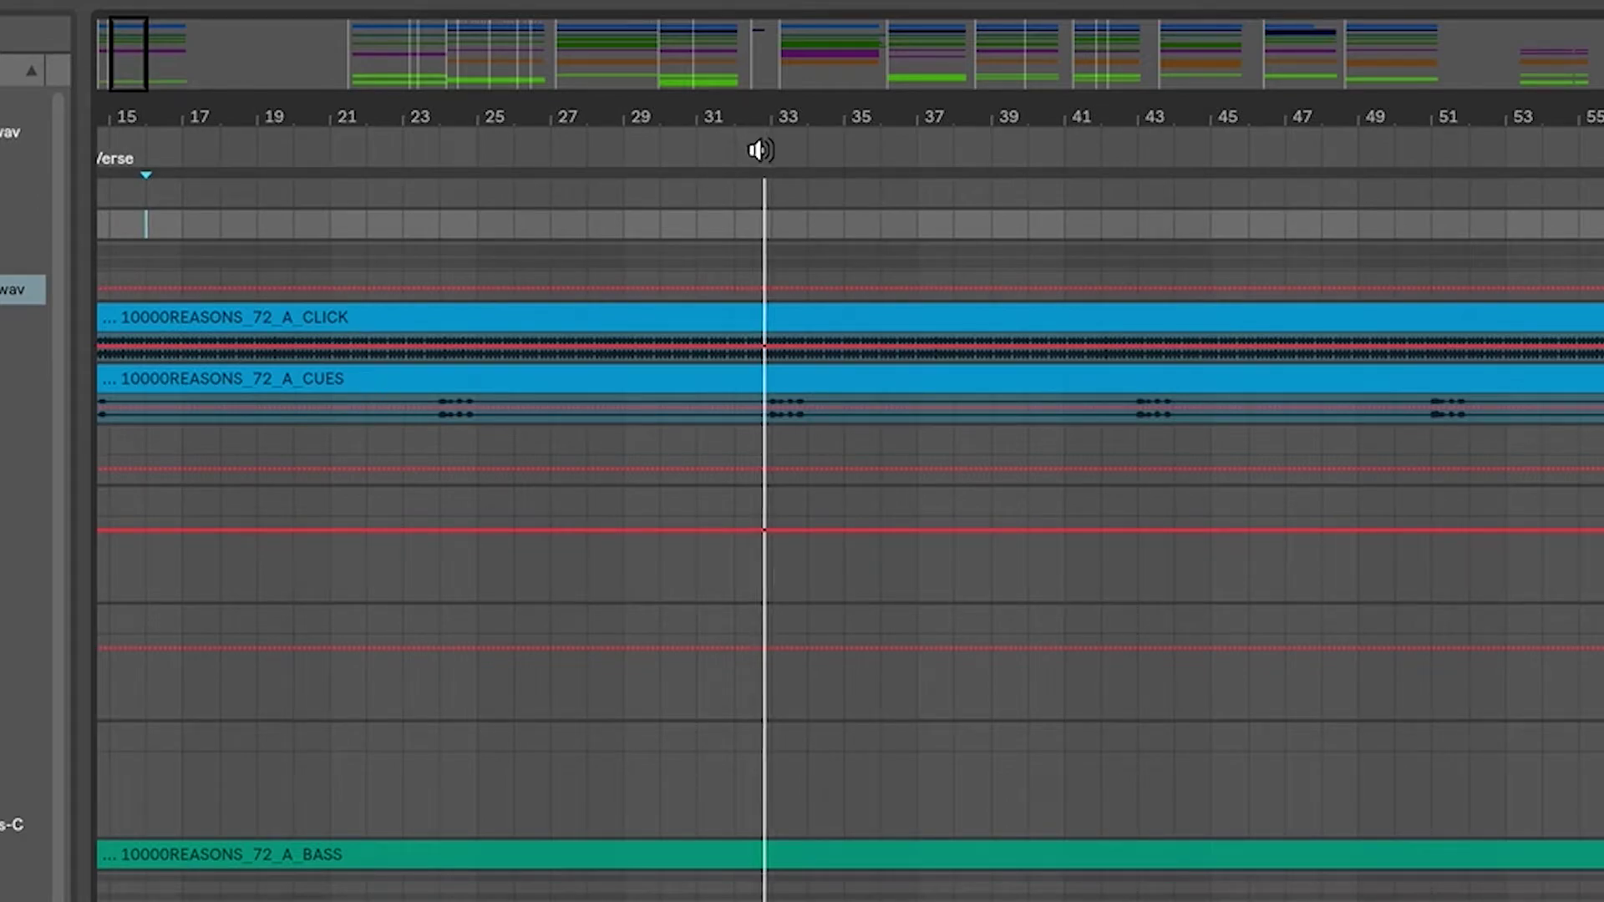
pyautogui.rightClick(429, 148)
pyautogui.click(455, 227)
pyautogui.write('Chorus')
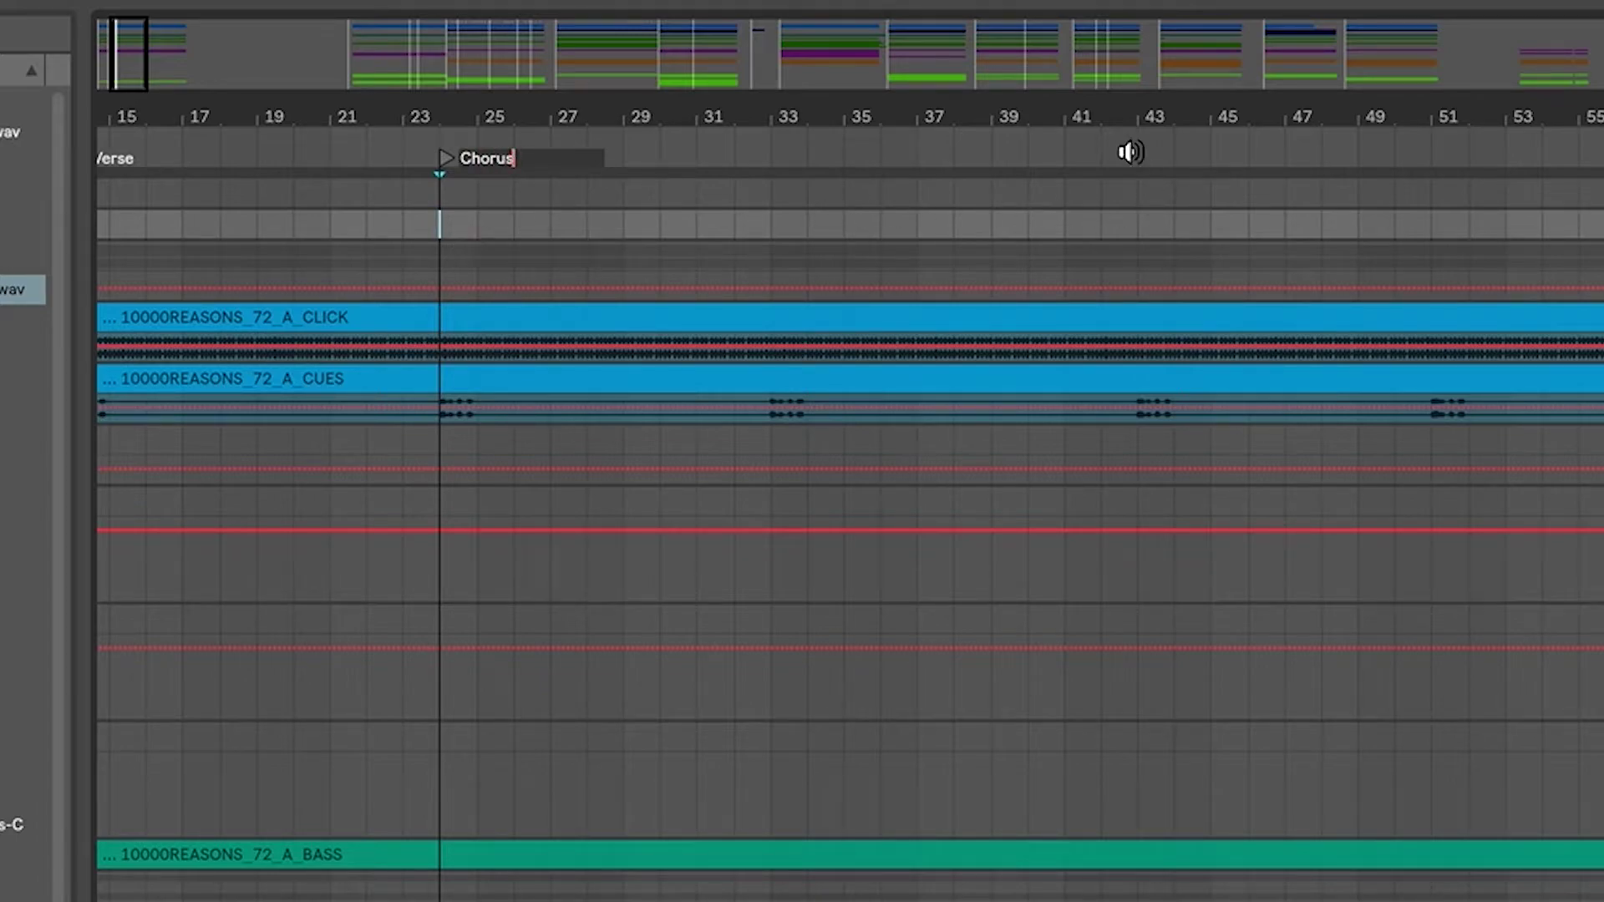
pyautogui.click(1135, 156)
# Play the song at the cues near bars 51, 59, 69, 77 and 87 to identify the remaining sections
pyautogui.moveTo(130, 53); pyautogui.dragTo(153, 53)
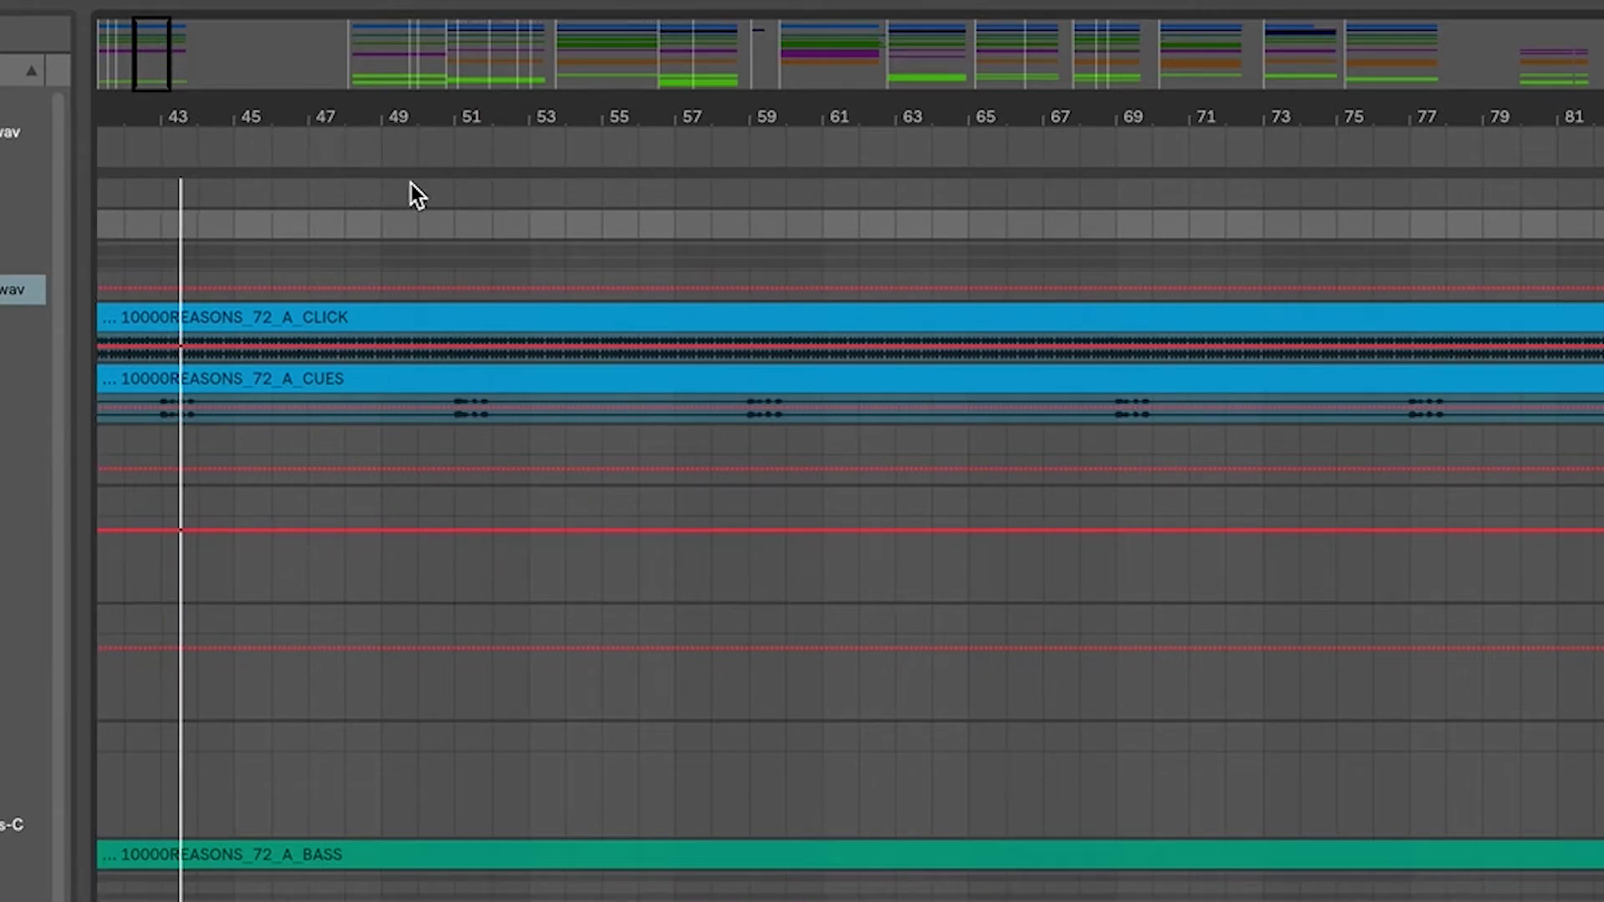
pyautogui.click(451, 148)
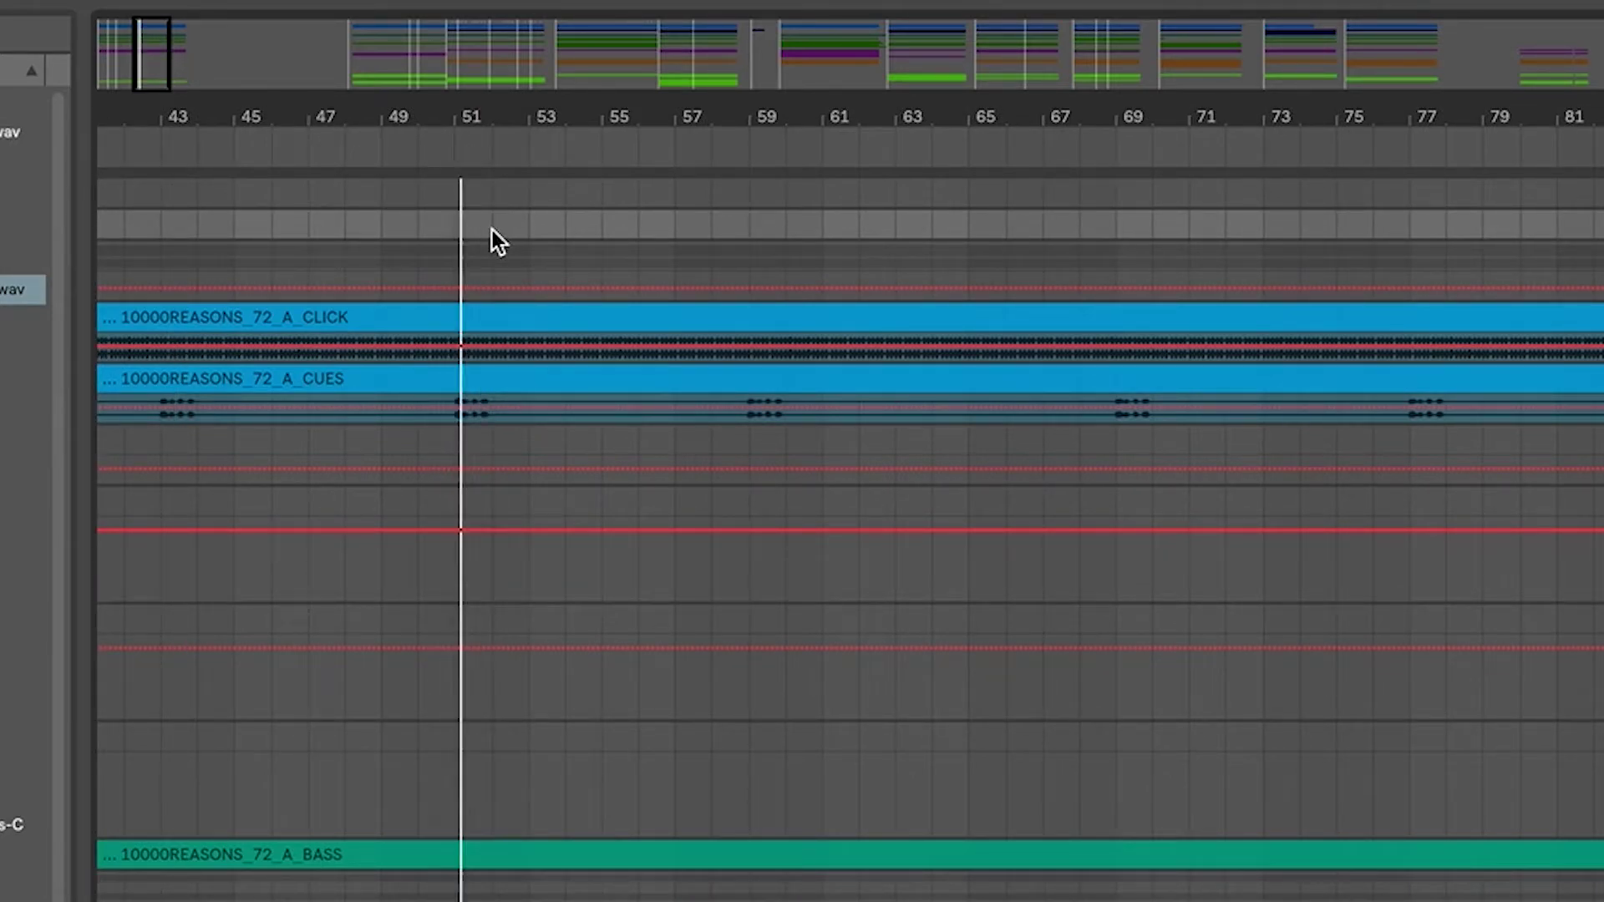
pyautogui.click(737, 147)
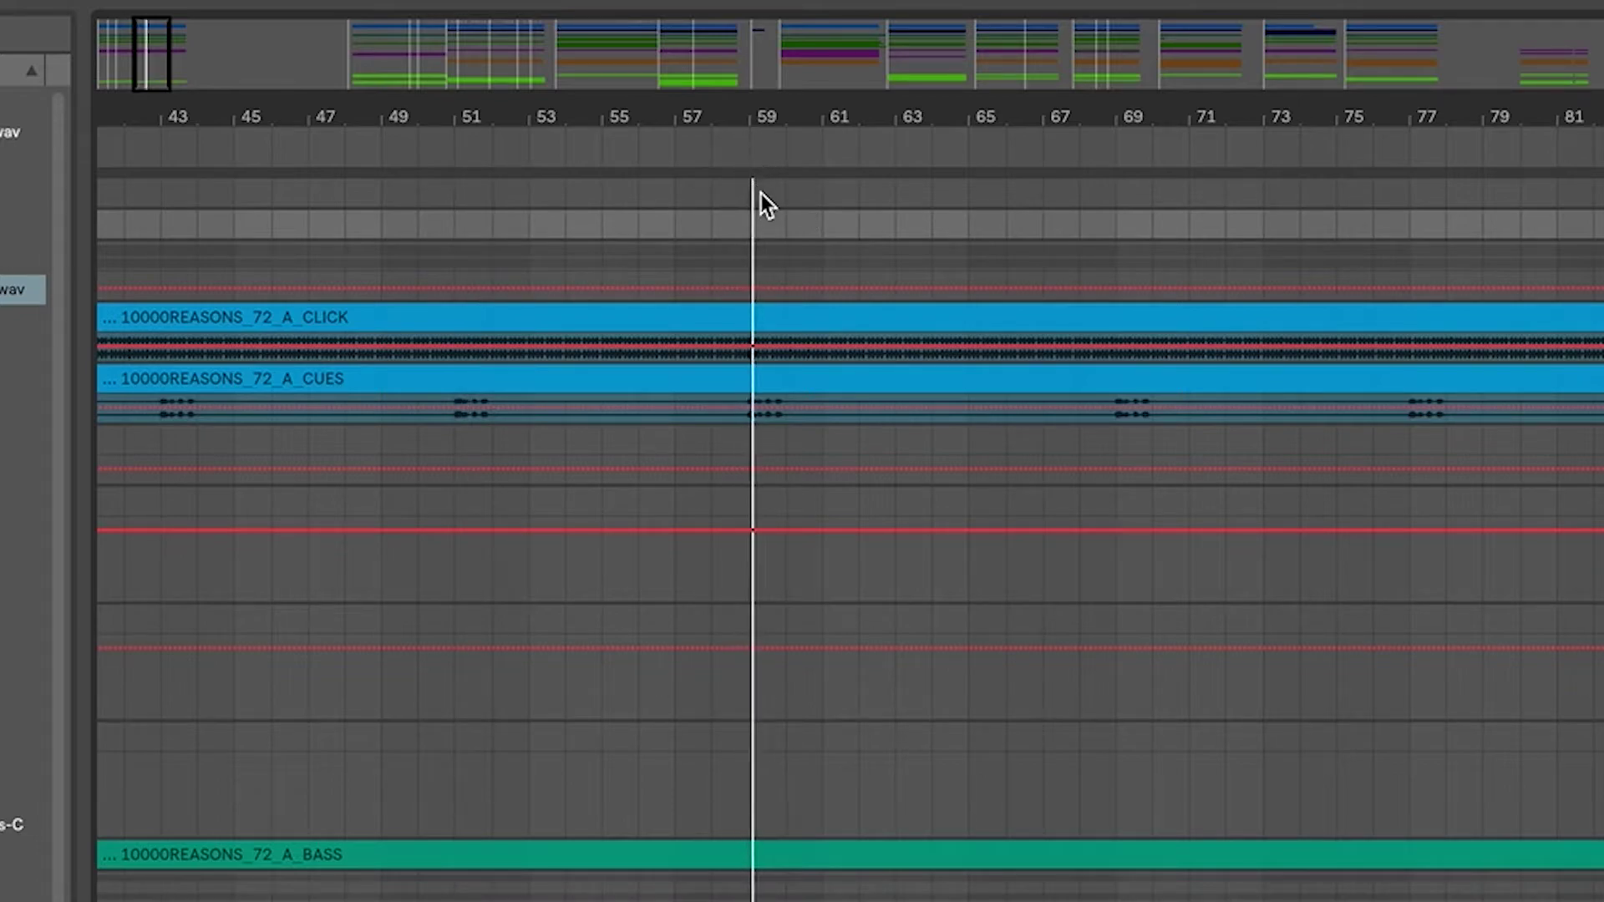
pyautogui.click(1110, 153)
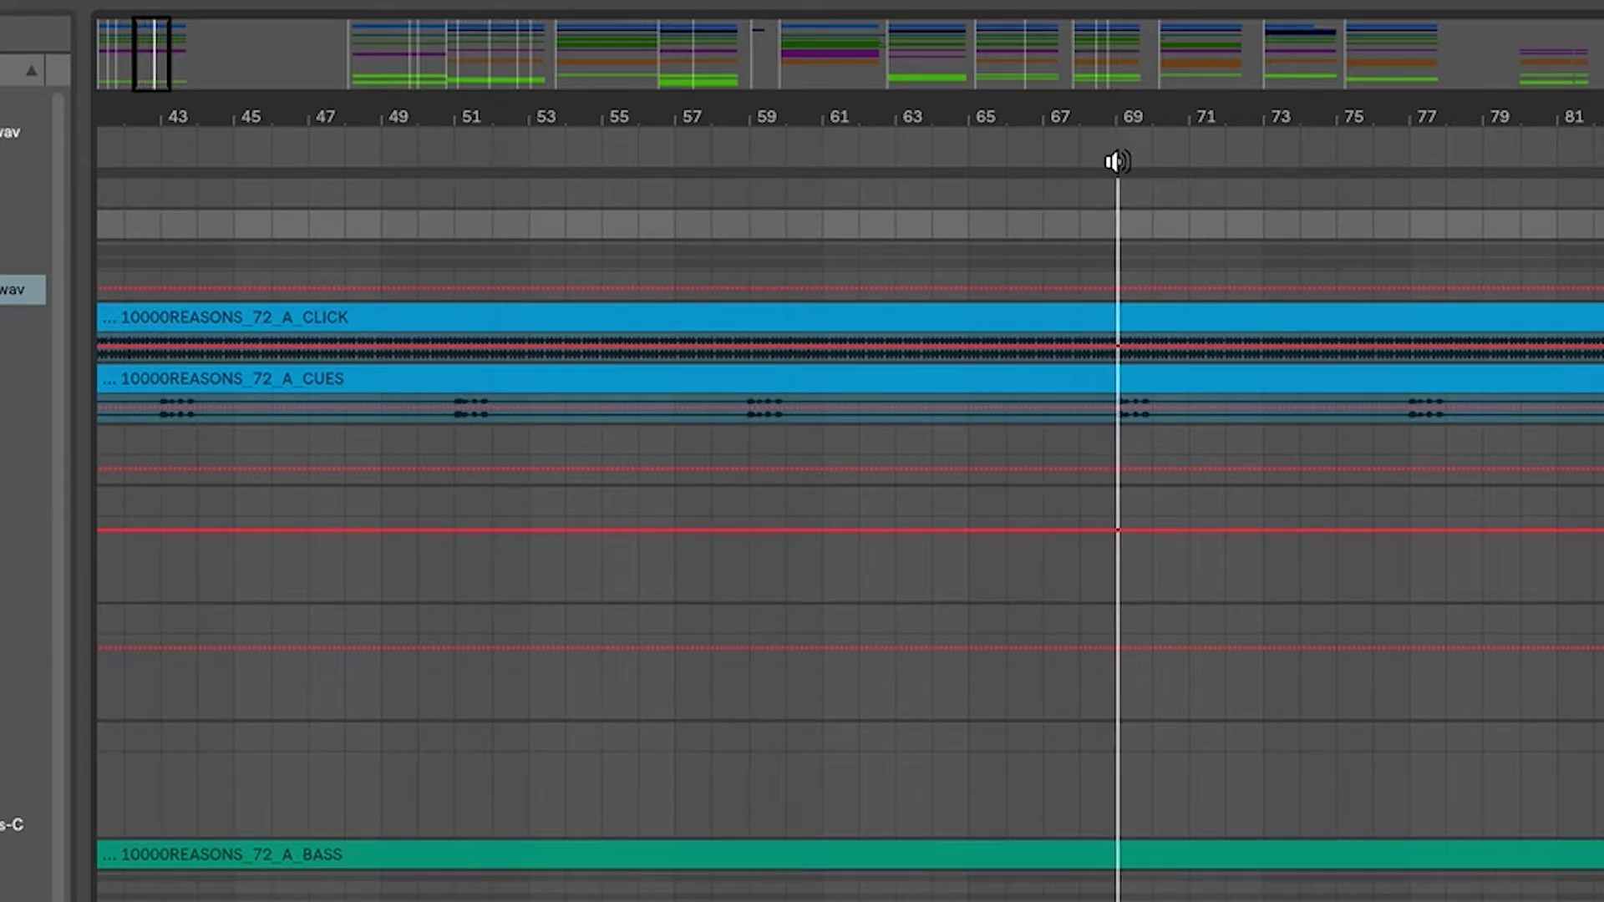
pyautogui.click(1407, 156)
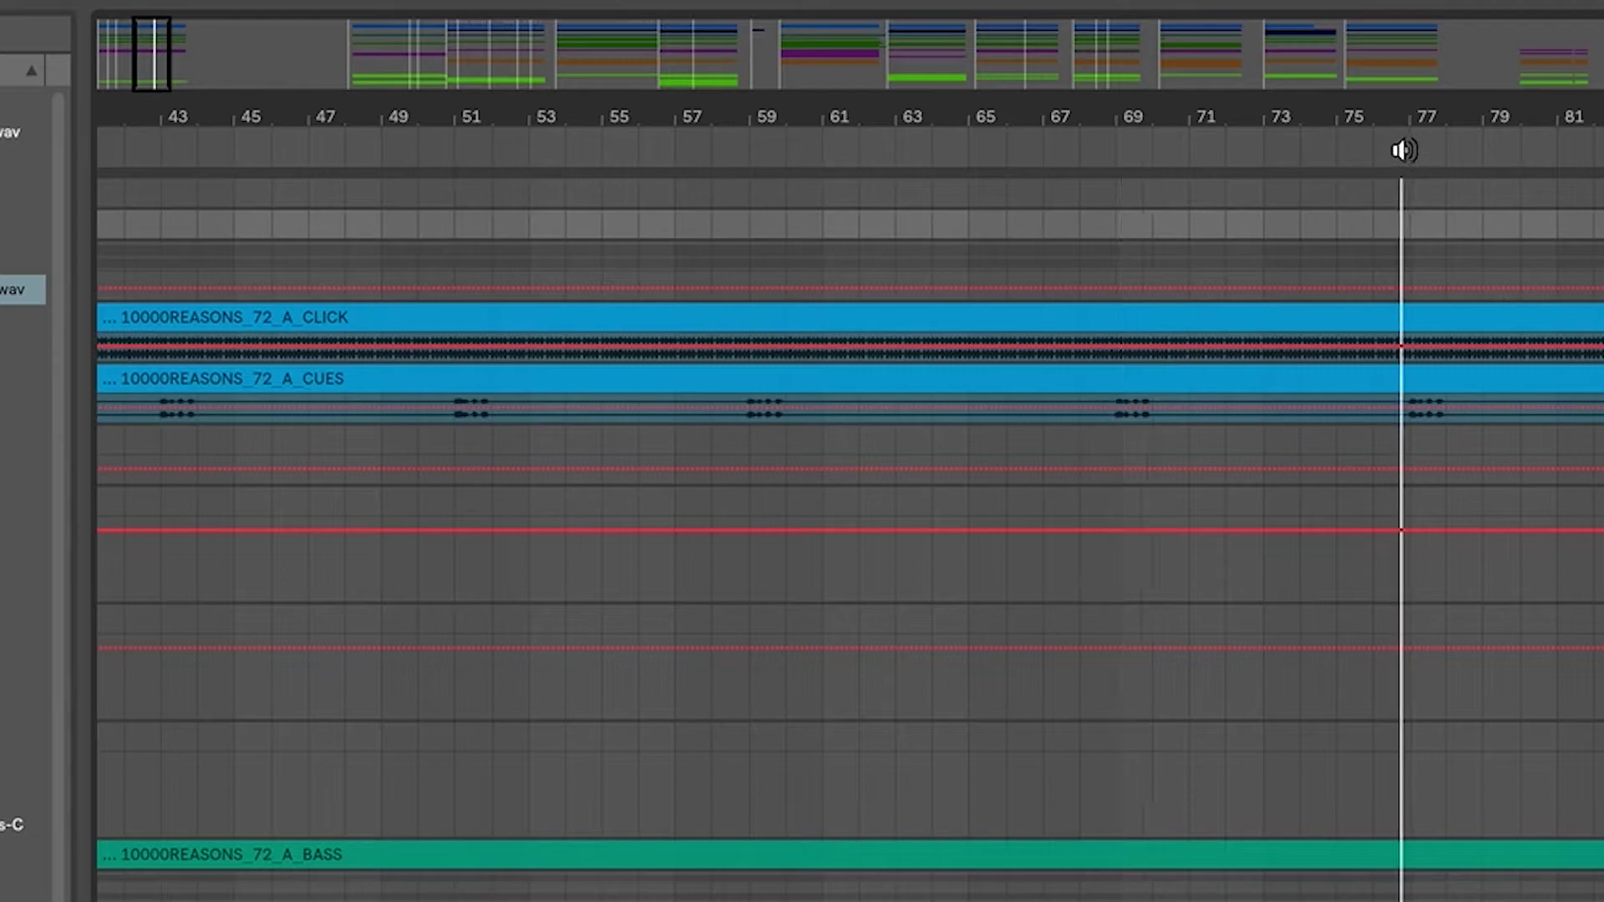
pyautogui.press('space')
pyautogui.moveTo(158, 60); pyautogui.dragTo(178, 57)
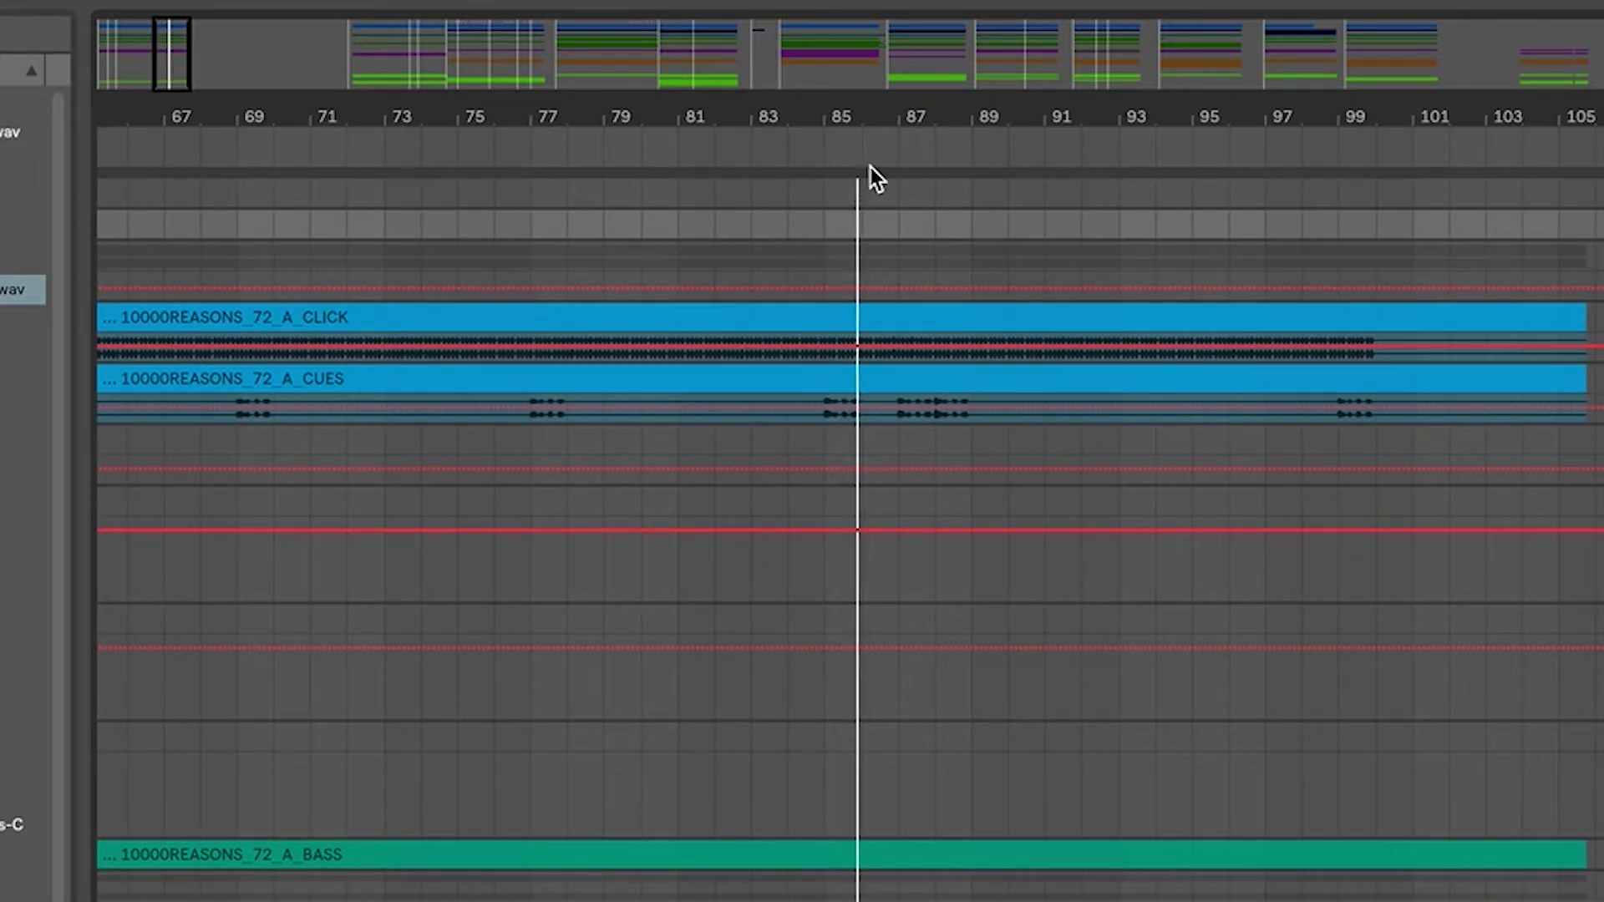
pyautogui.click(888, 151)
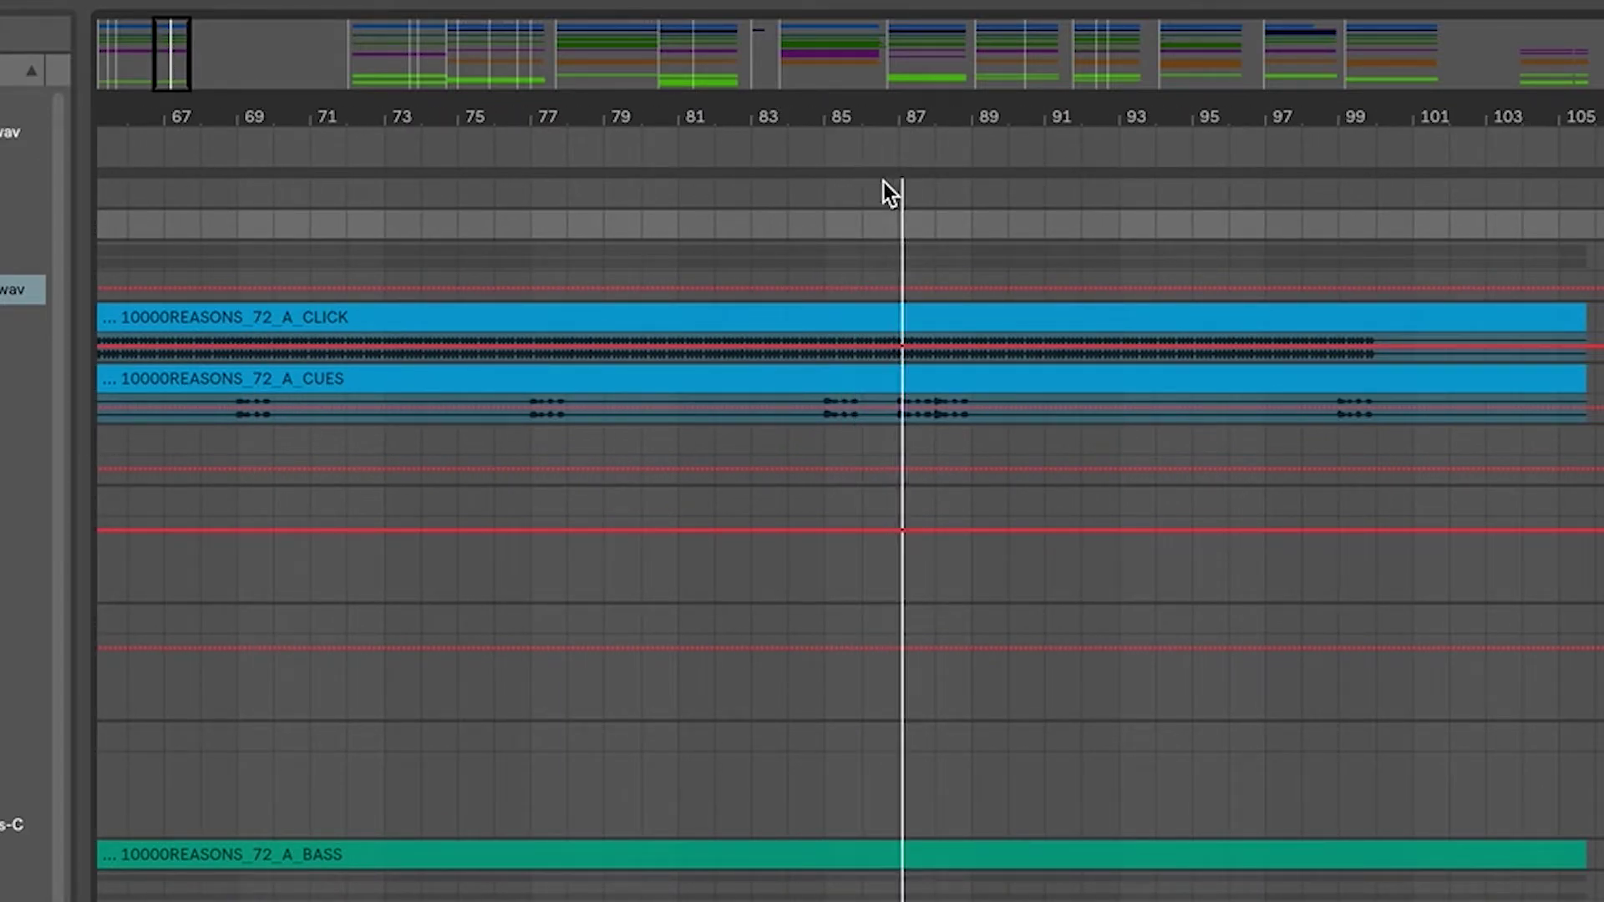